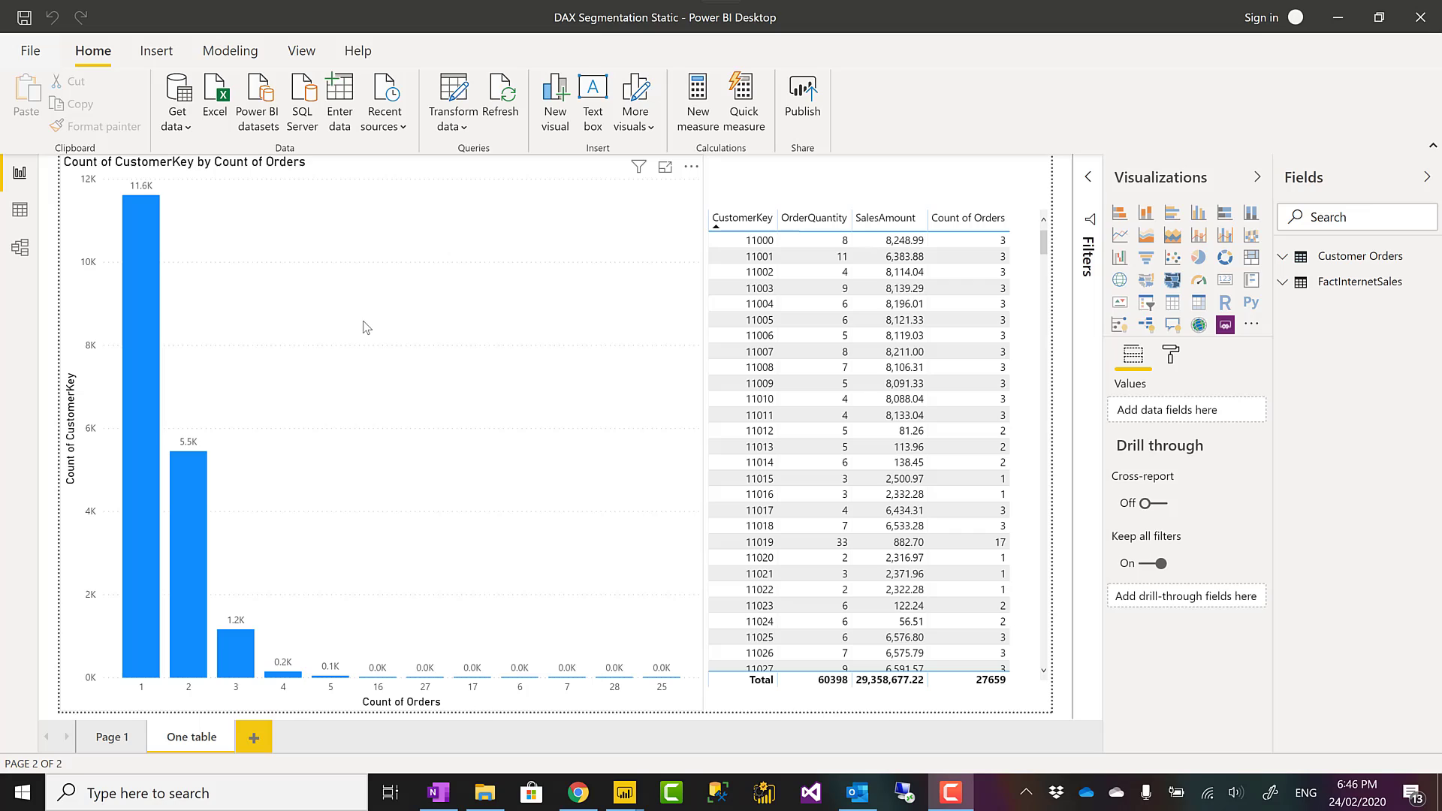
# - Examine the CustomerKey, SalesOrderNumber and SalesOrderLineNumber columns in the FactInternetSales table data
pyautogui.click(399, 428)
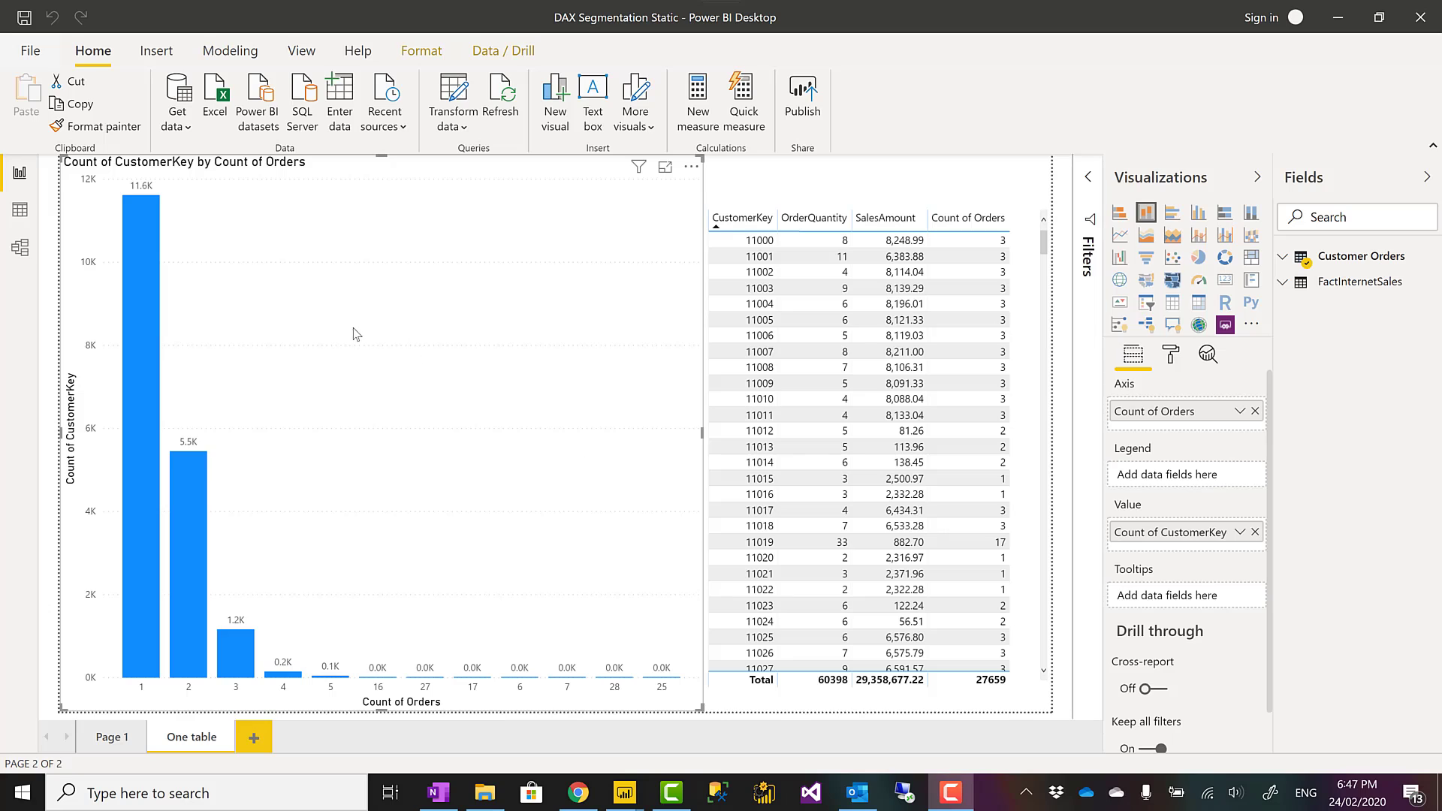
pyautogui.click(7, 207)
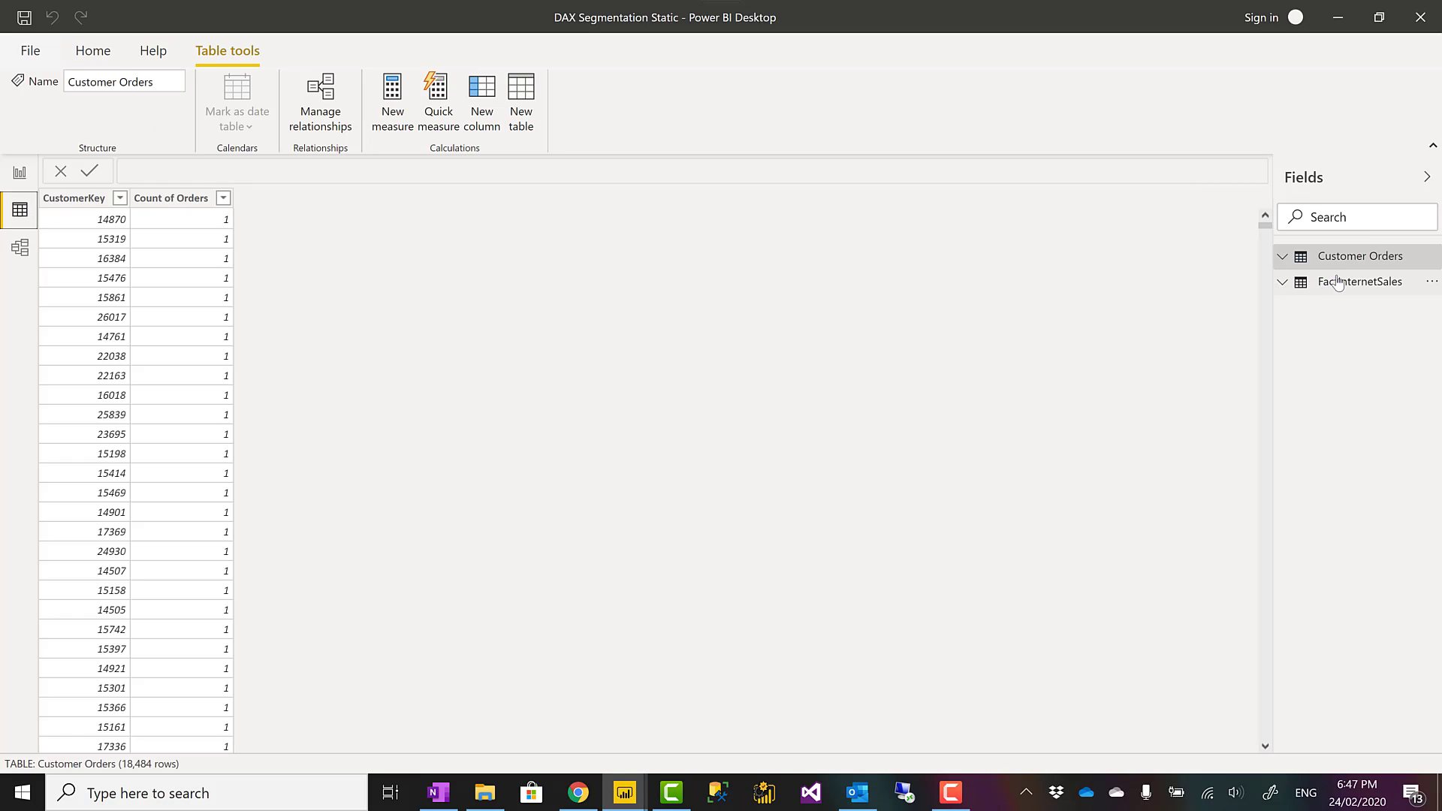
pyautogui.click(1331, 283)
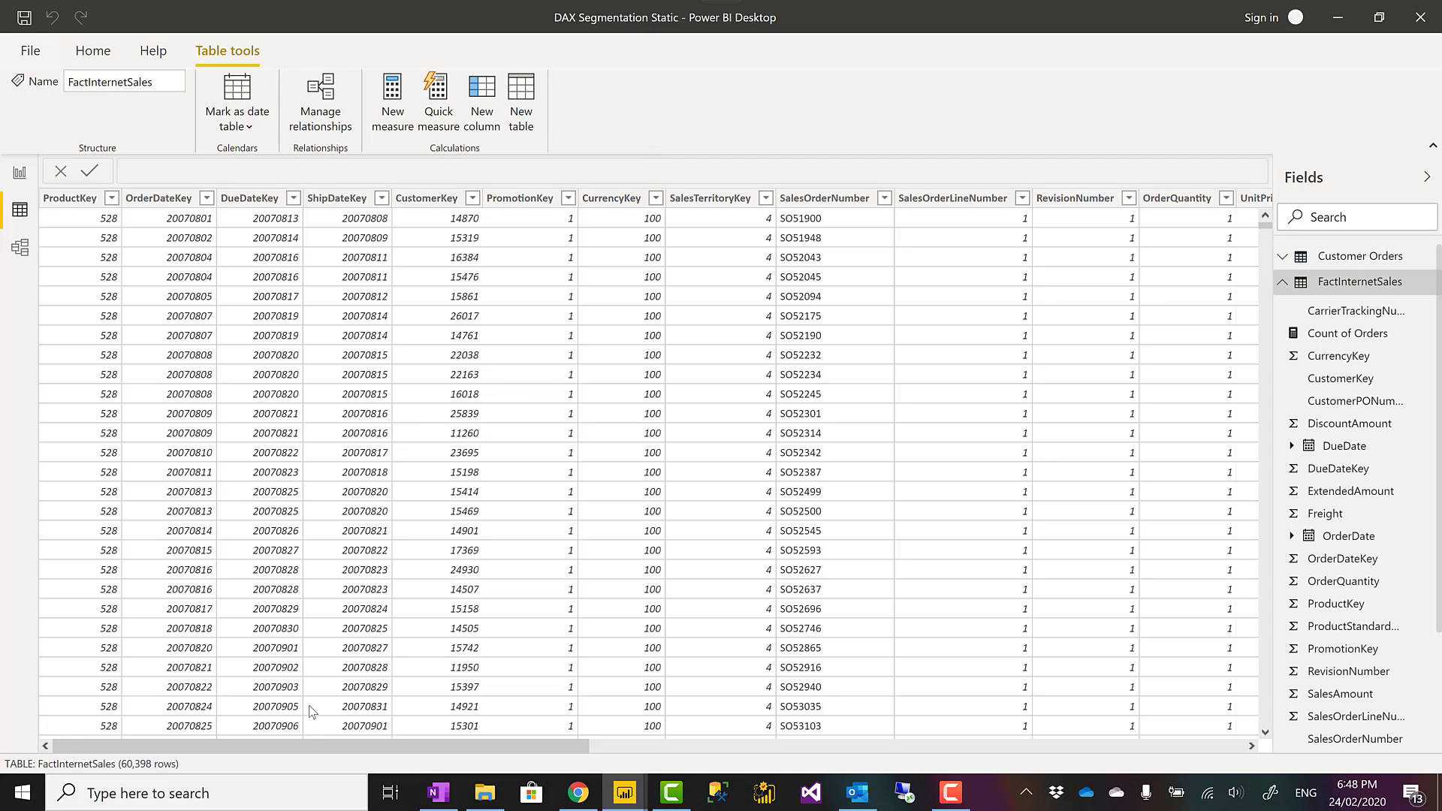
pyautogui.moveTo(308, 747); pyautogui.dragTo(269, 766)
pyautogui.click(422, 199)
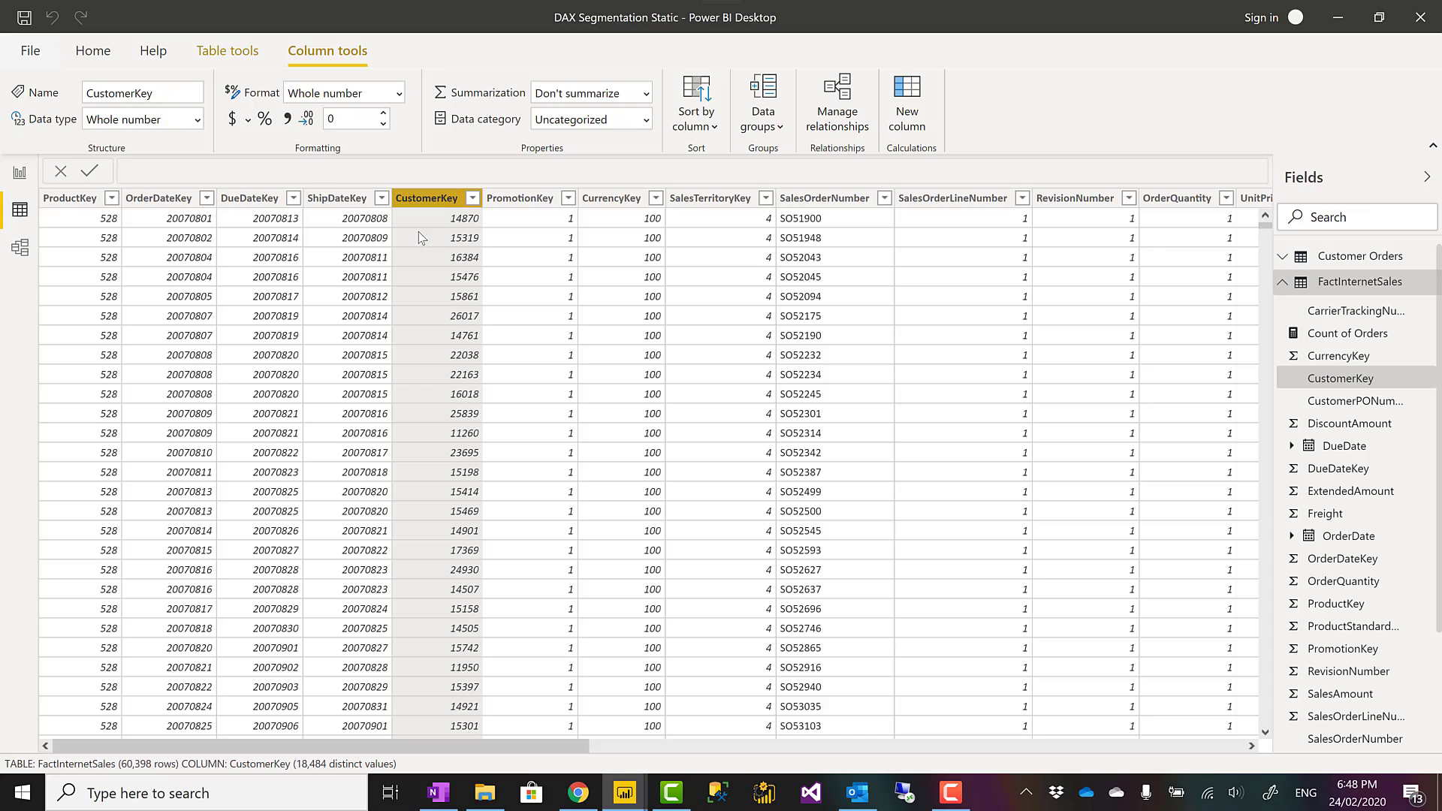
pyautogui.click(832, 199)
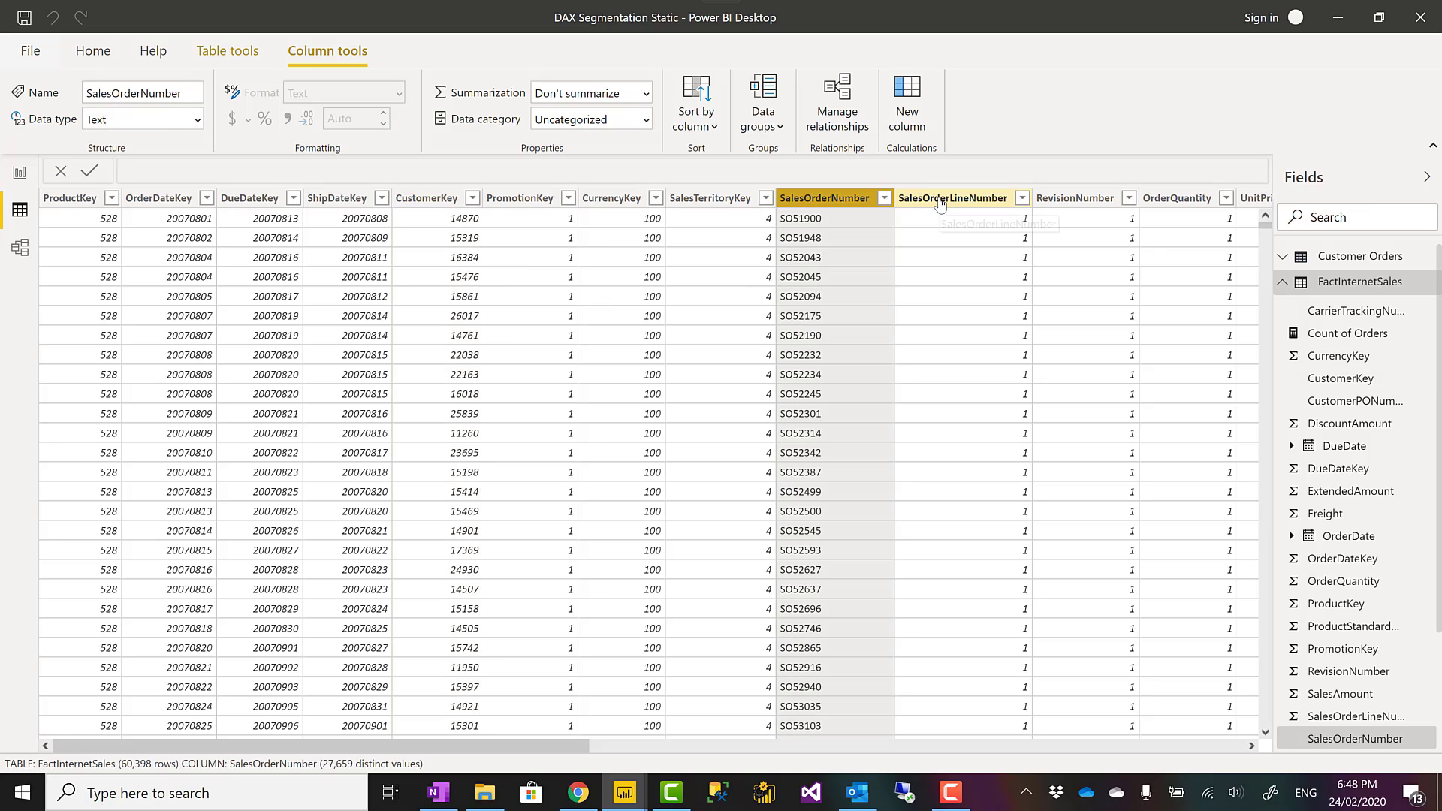
pyautogui.click(939, 199)
pyautogui.click(831, 200)
# - Show the report's customer count by order count chart in focus mode and inspect the bars for 3 and 4 orders
pyautogui.click(19, 173)
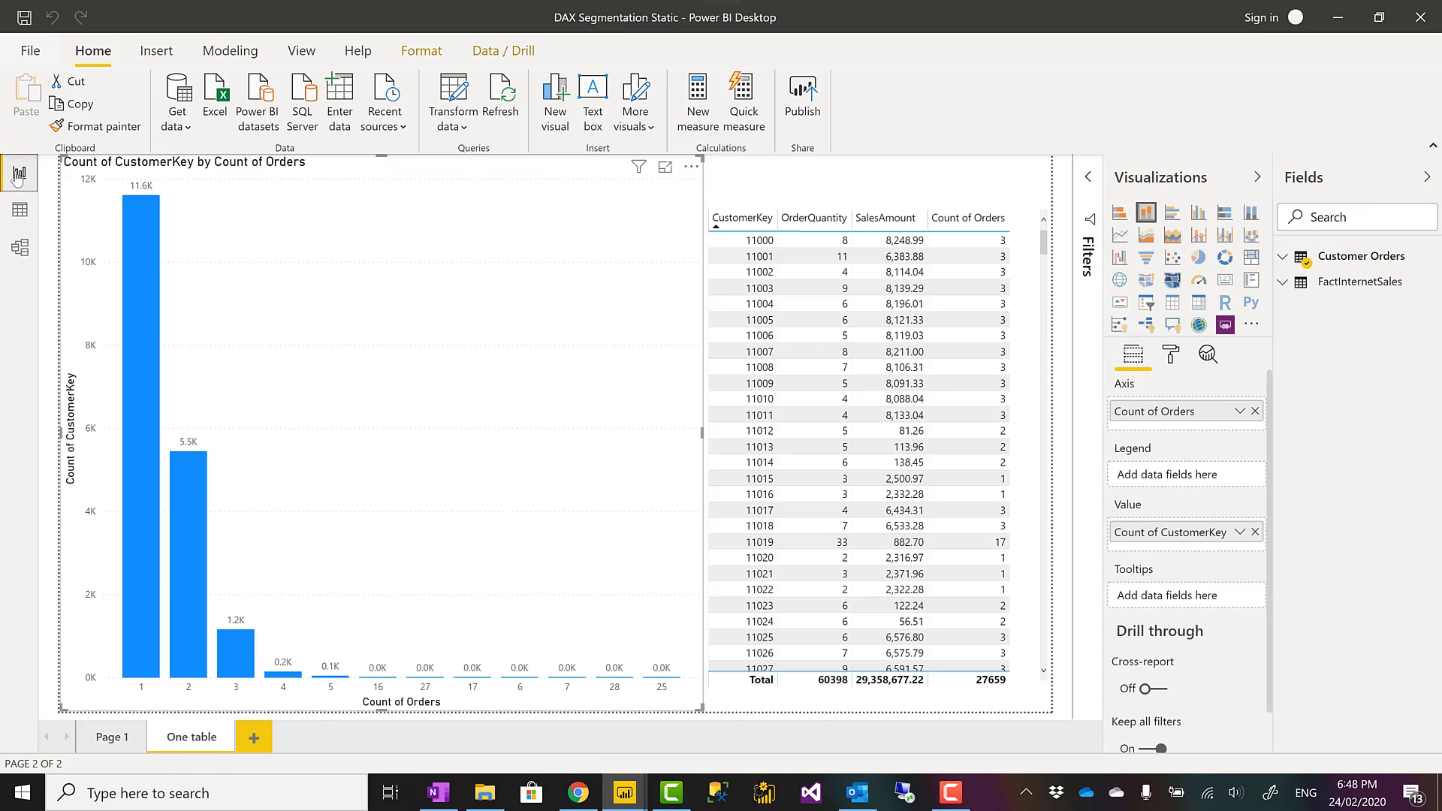
pyautogui.click(665, 167)
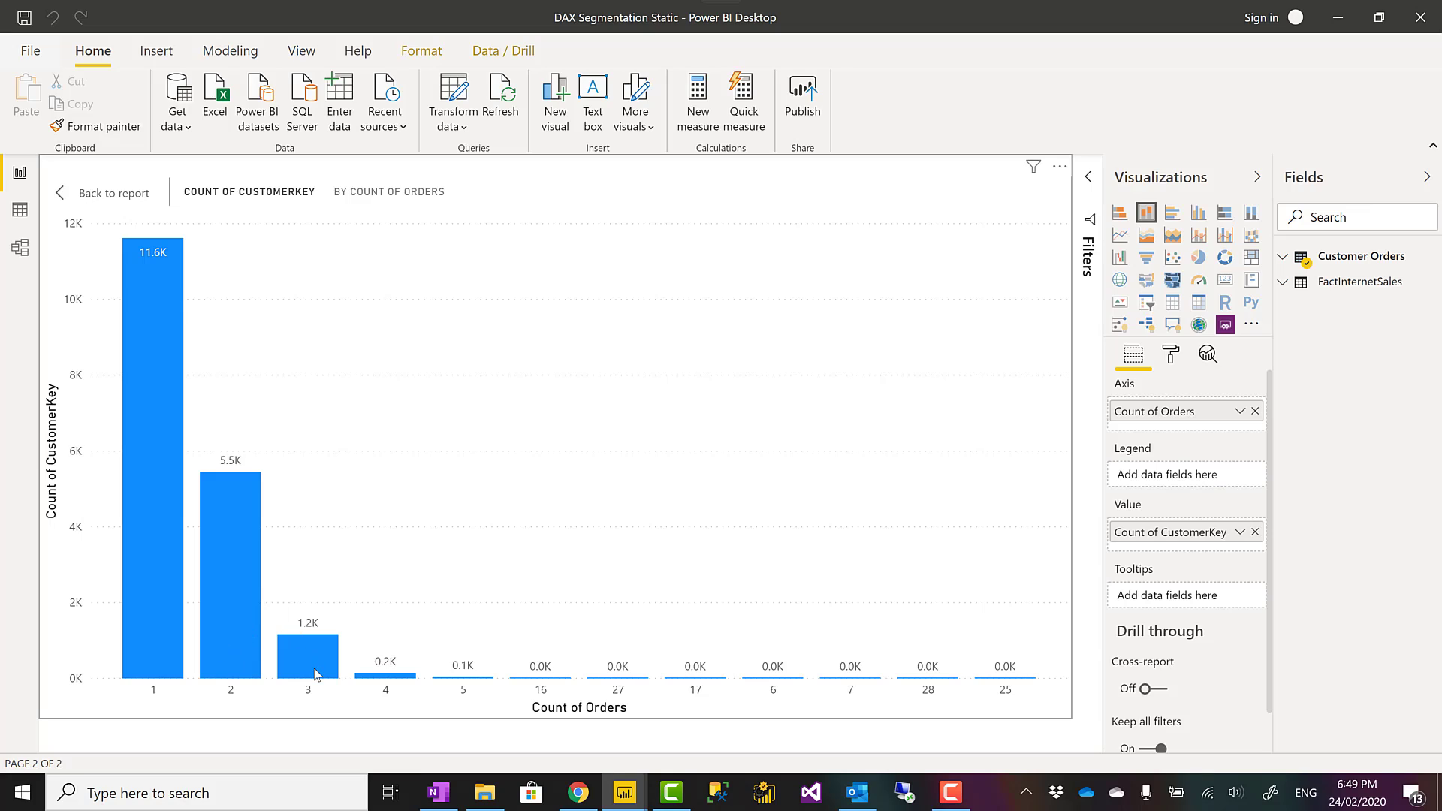
pyautogui.moveTo(306, 661)
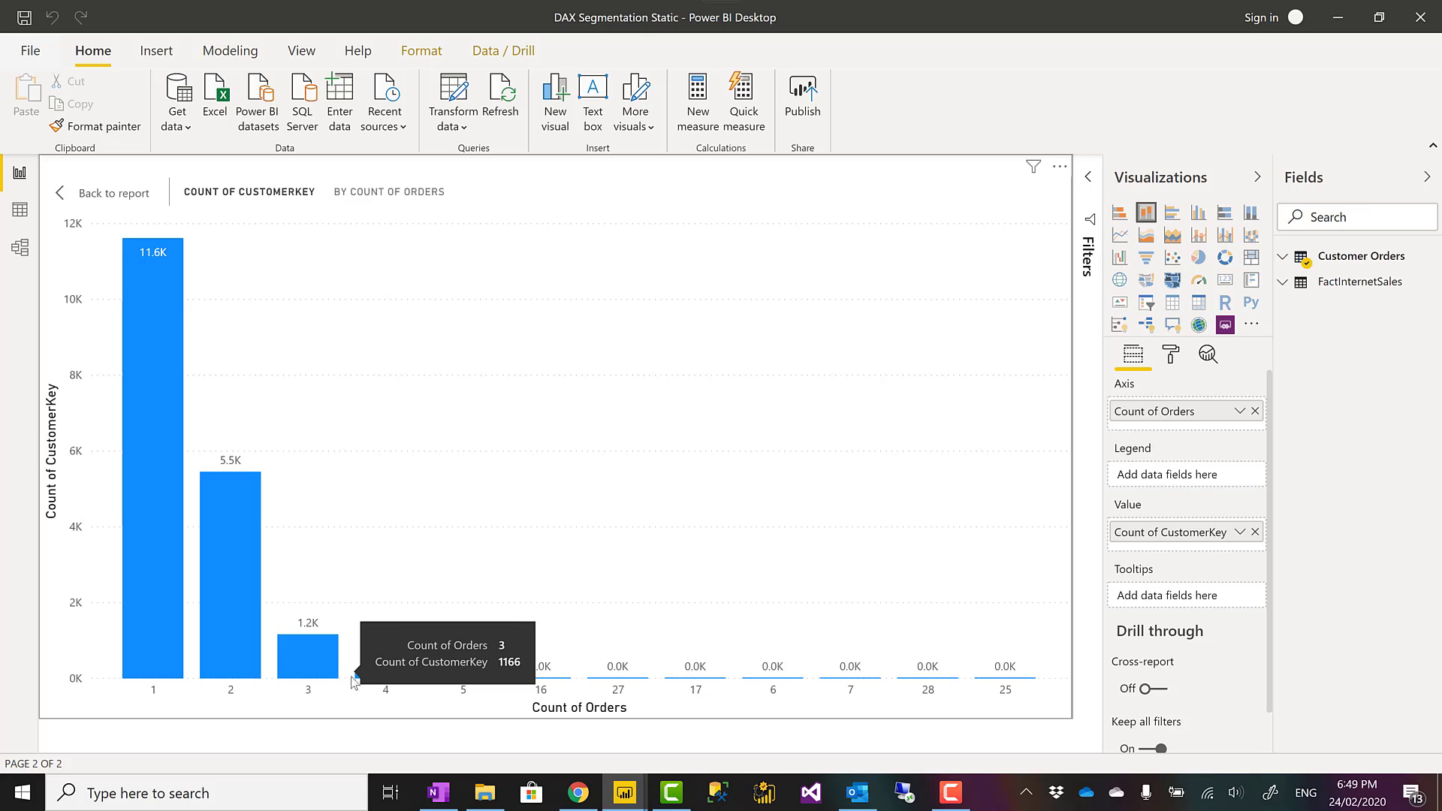
pyautogui.moveTo(365, 683)
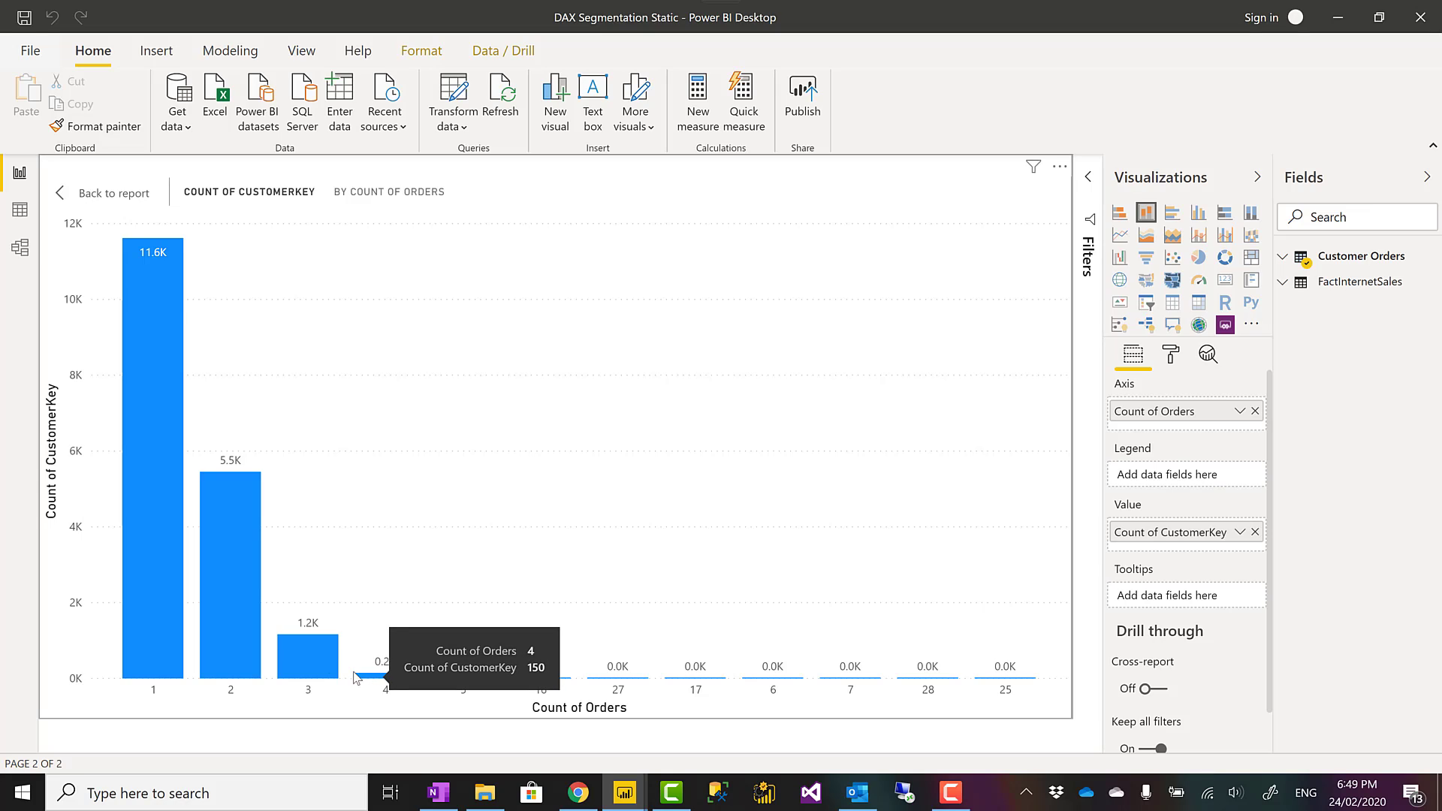
pyautogui.moveTo(211, 627)
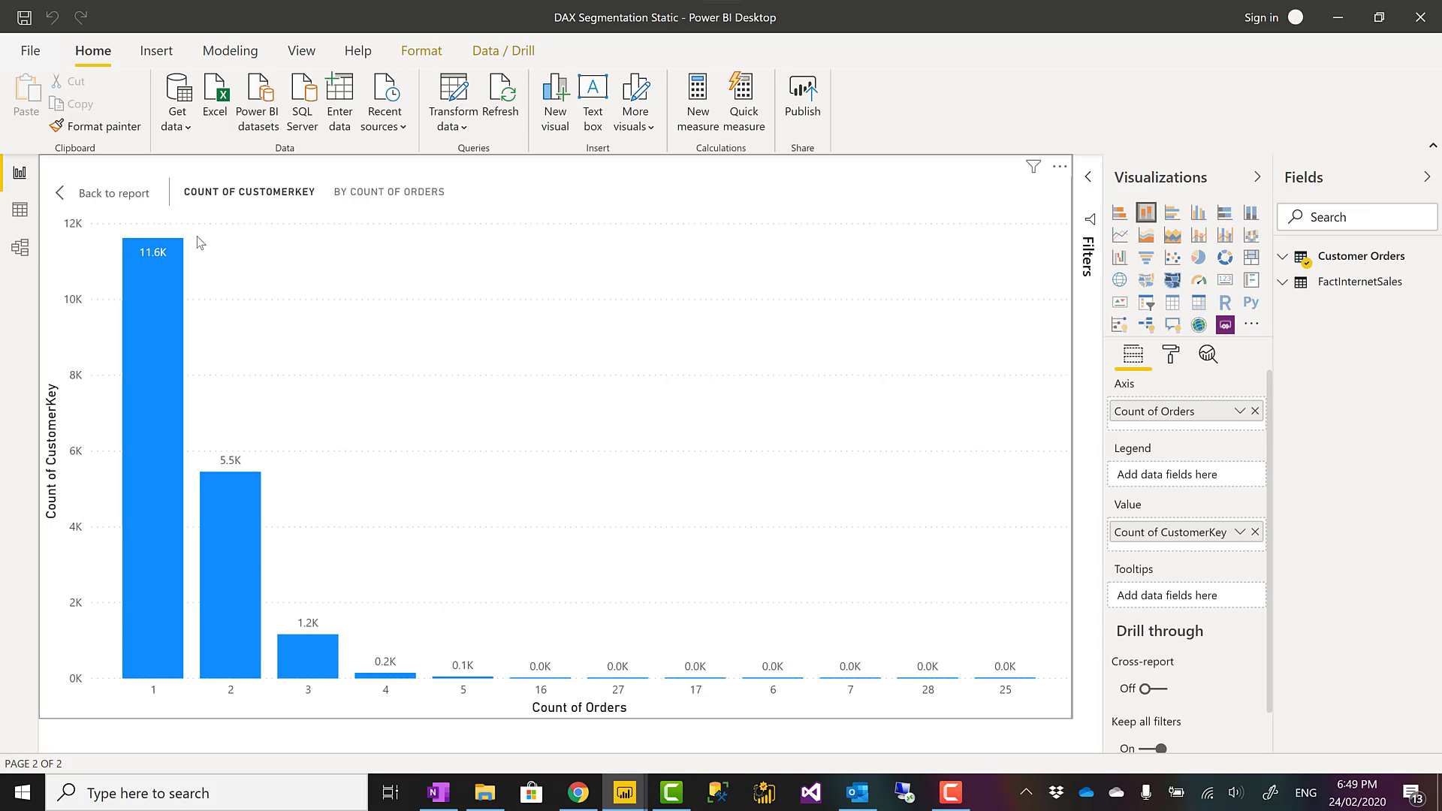
# - Show the Customer Orders table data and examine its CustomerKey and Count of Orders columns
pyautogui.click(17, 213)
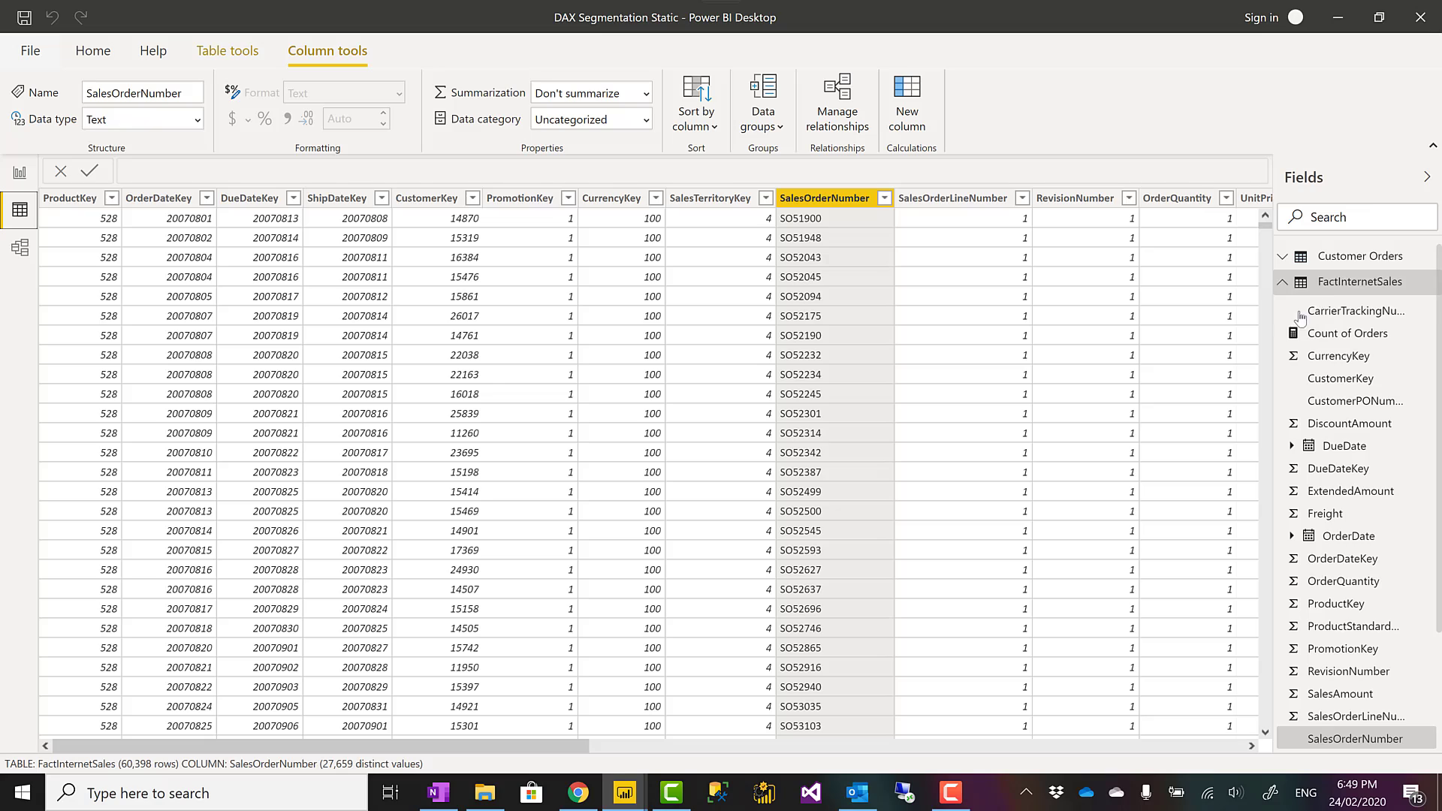
pyautogui.click(1359, 256)
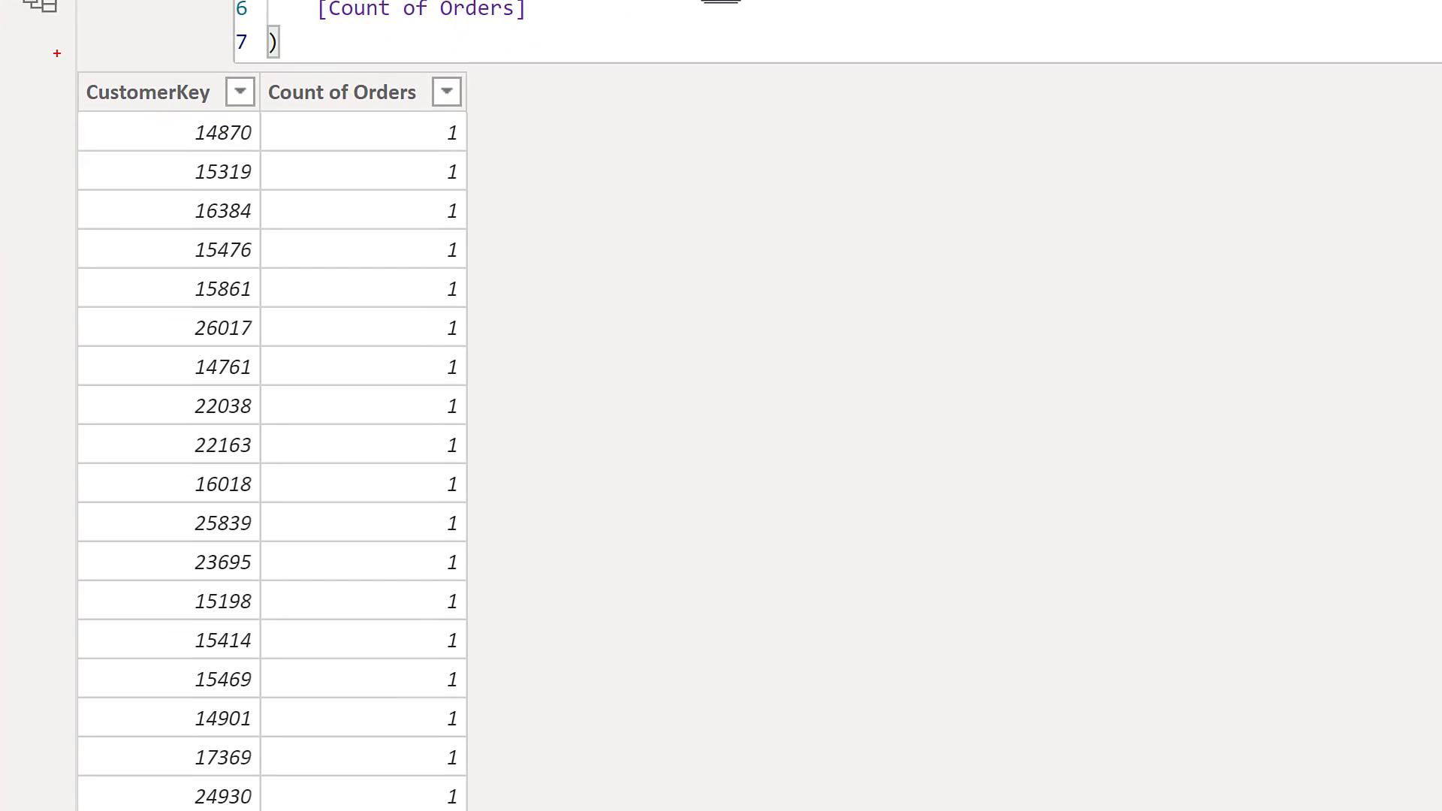
pyautogui.moveTo(73, 60); pyautogui.dragTo(487, 688)
pyautogui.moveTo(263, 111); pyautogui.dragTo(412, 114)
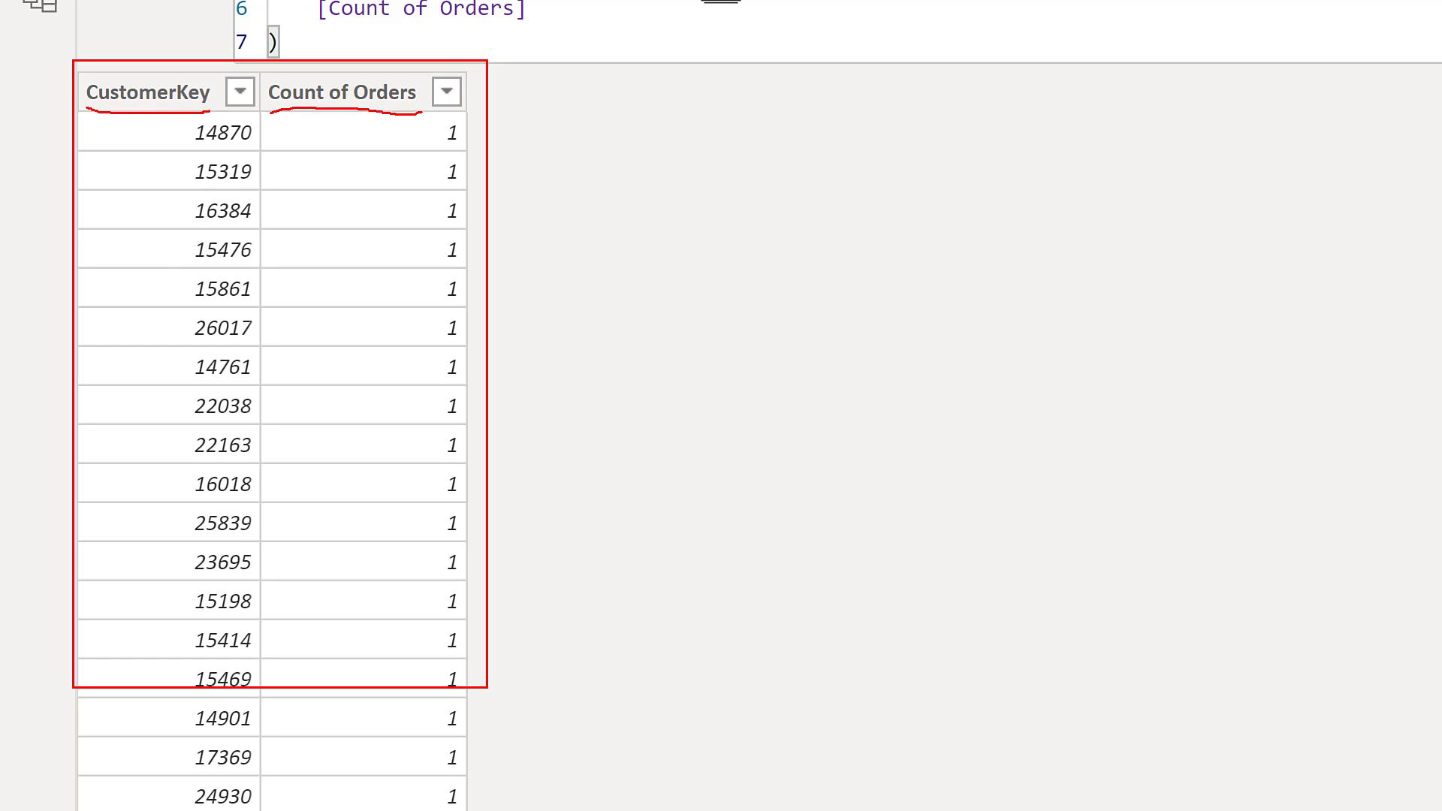
pyautogui.press('Escape')
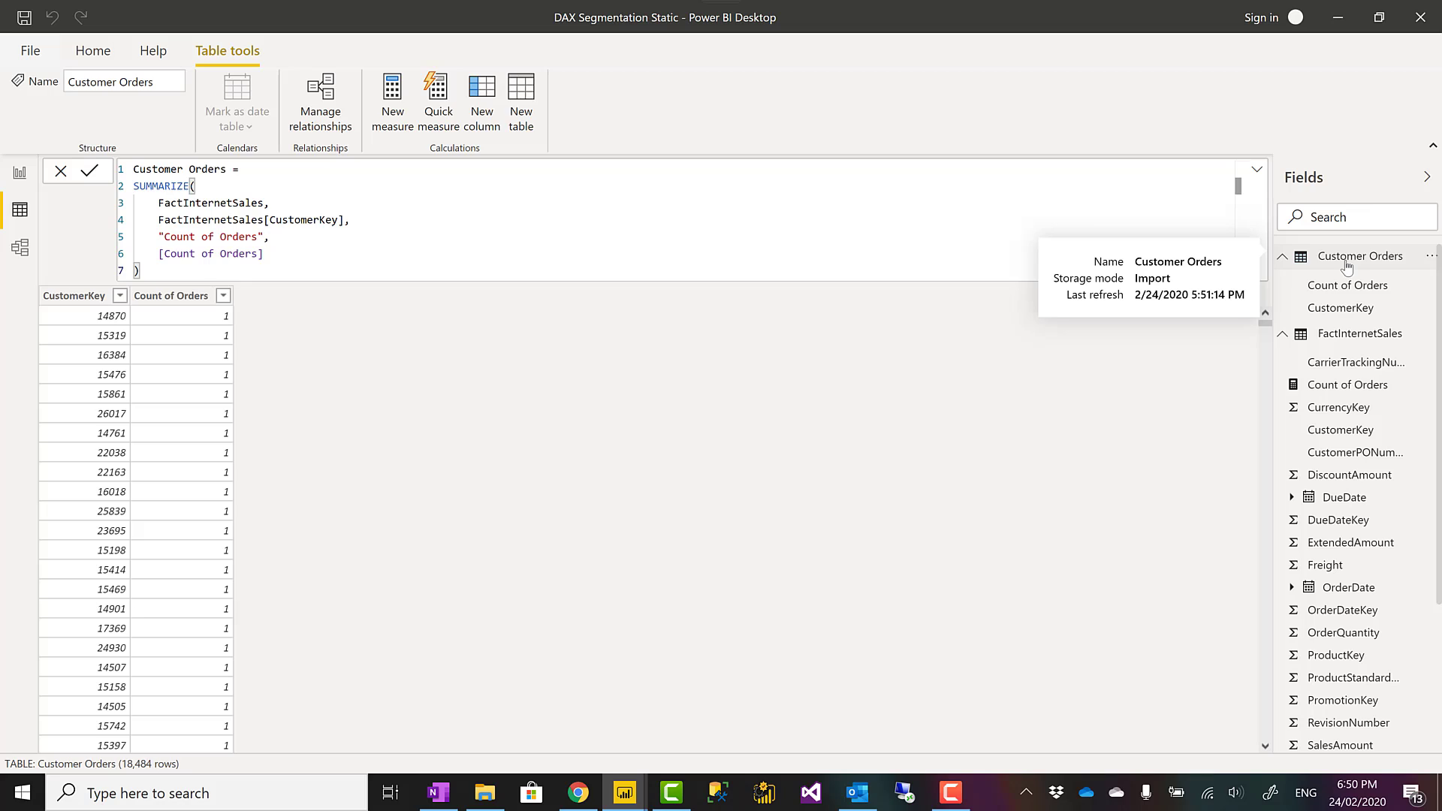
# - Examine the Count of Orders measure formula in FactInternetSales with enlarged text, including its COUNTROWS function and SalesOrderNumber column reference
pyautogui.click(1345, 386)
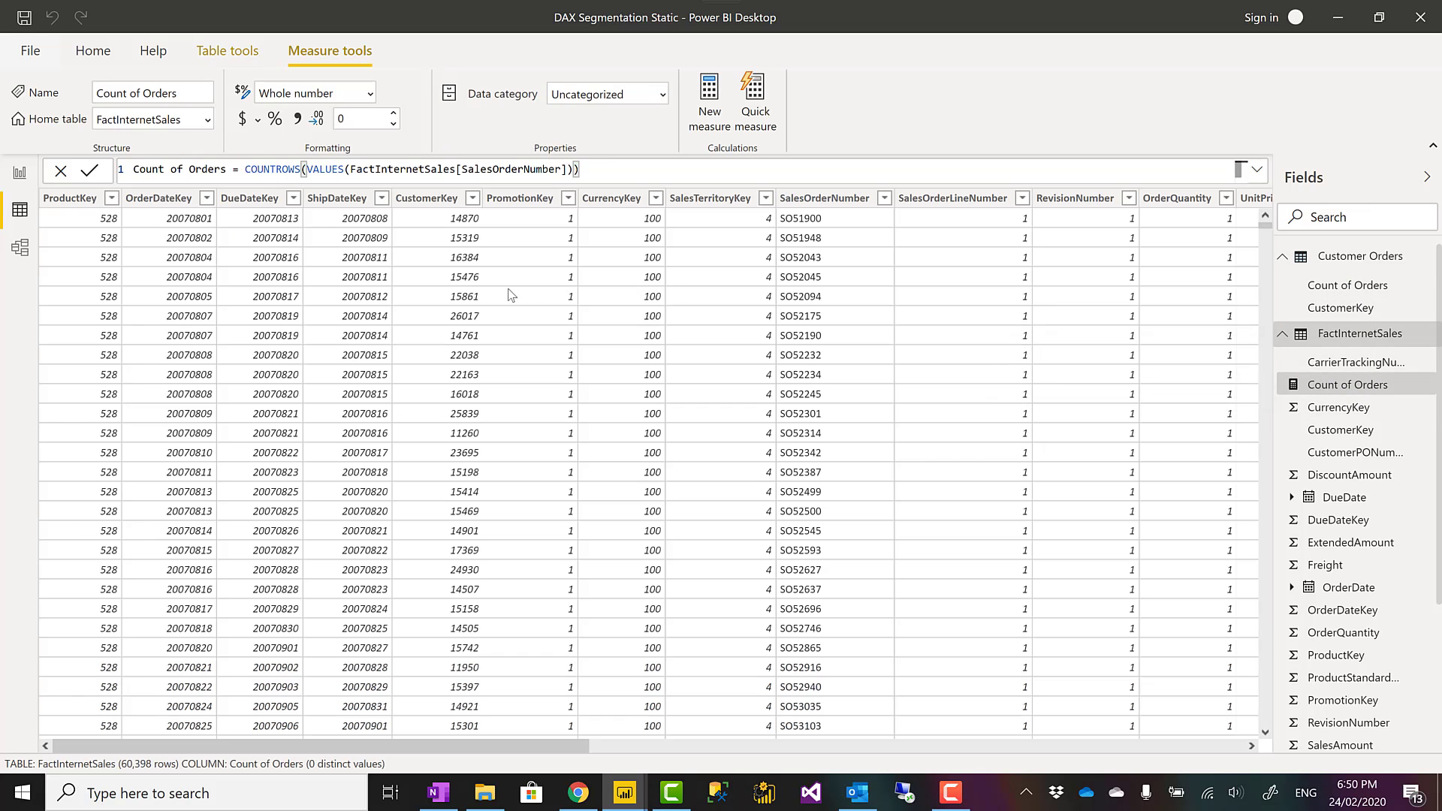
pyautogui.scroll(5, 278, 177)
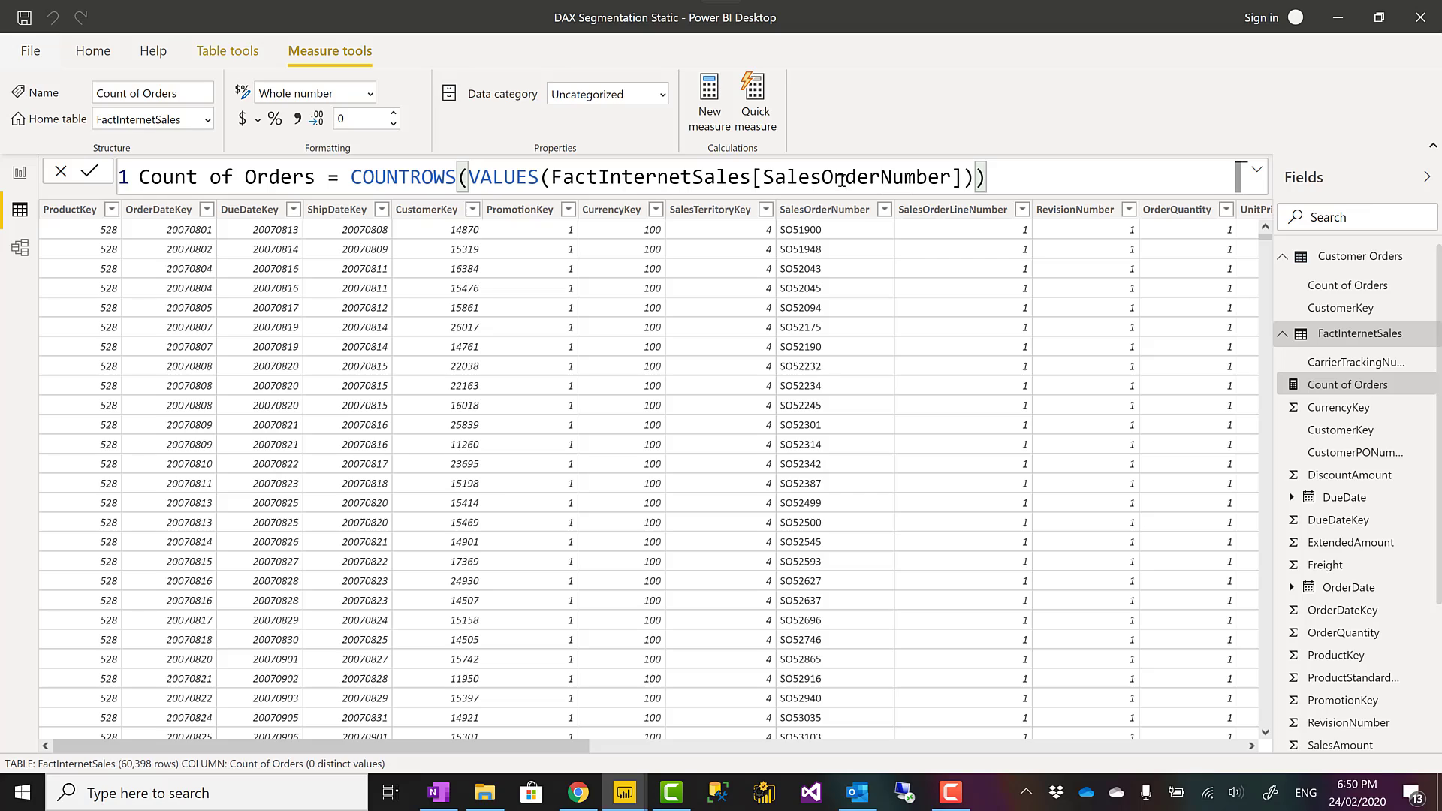
pyautogui.moveTo(960, 177); pyautogui.dragTo(550, 186)
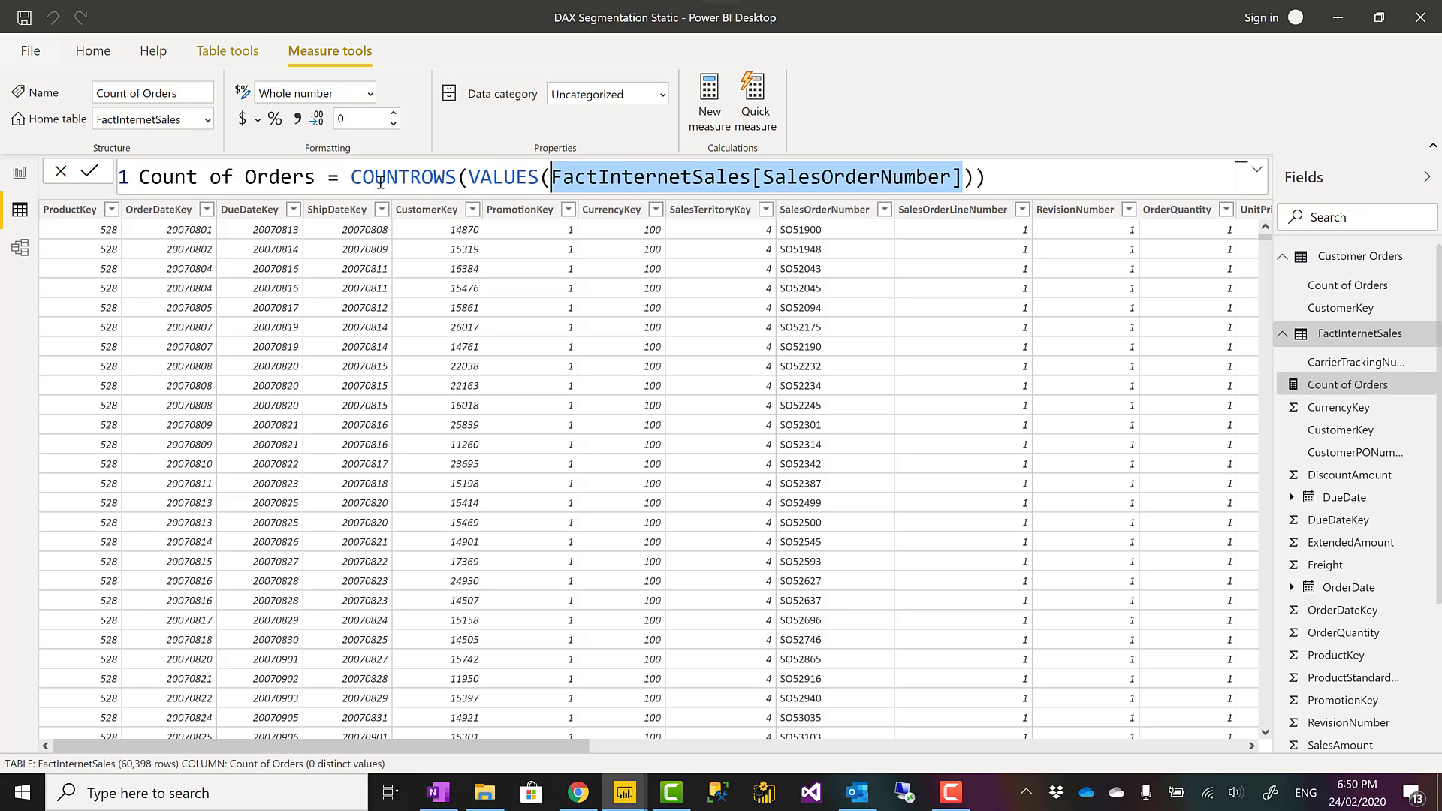
pyautogui.moveTo(465, 181); pyautogui.dragTo(350, 188)
pyautogui.click(1051, 175)
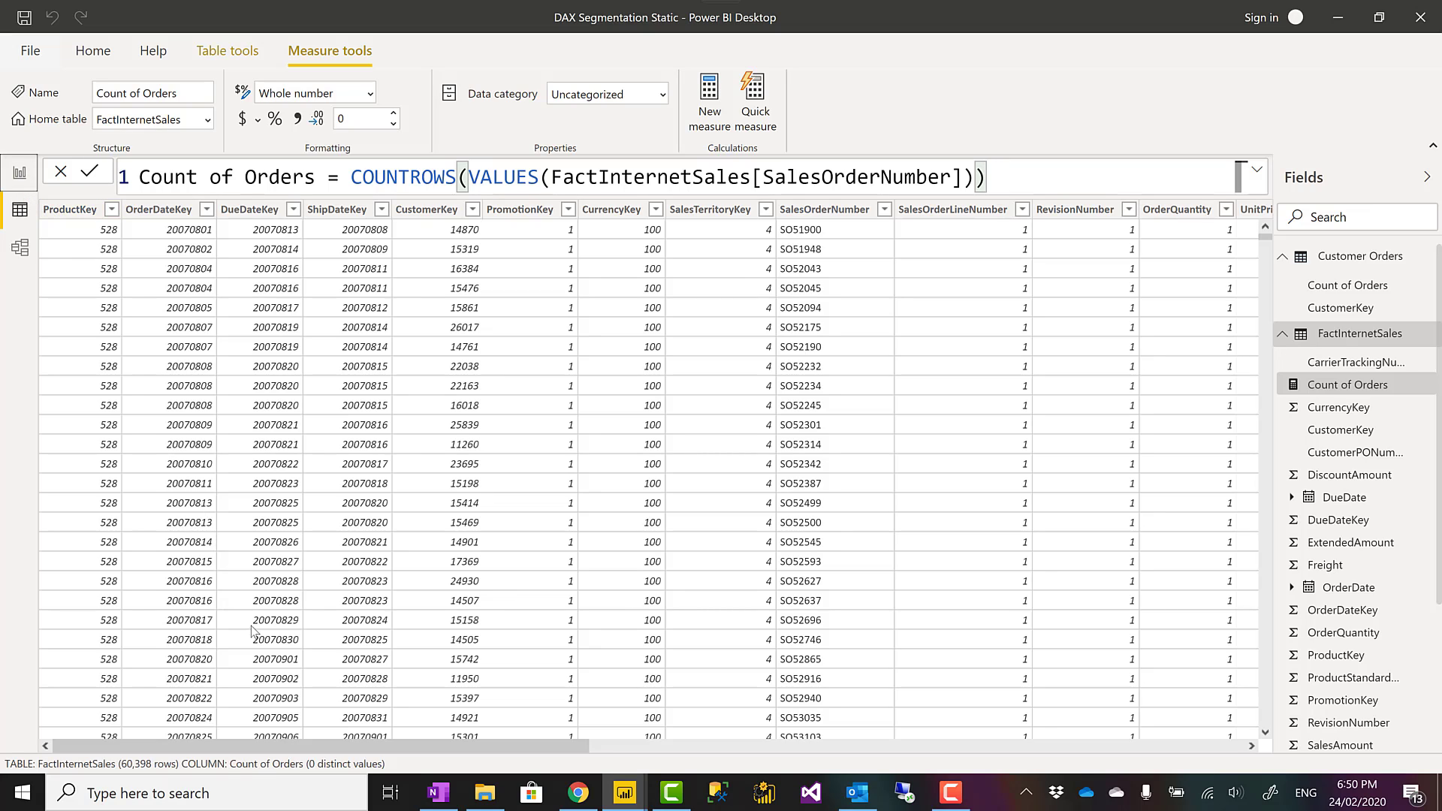
# - Return from the focused chart to the report and view the Count of Orders card on Page 1
pyautogui.click(20, 172)
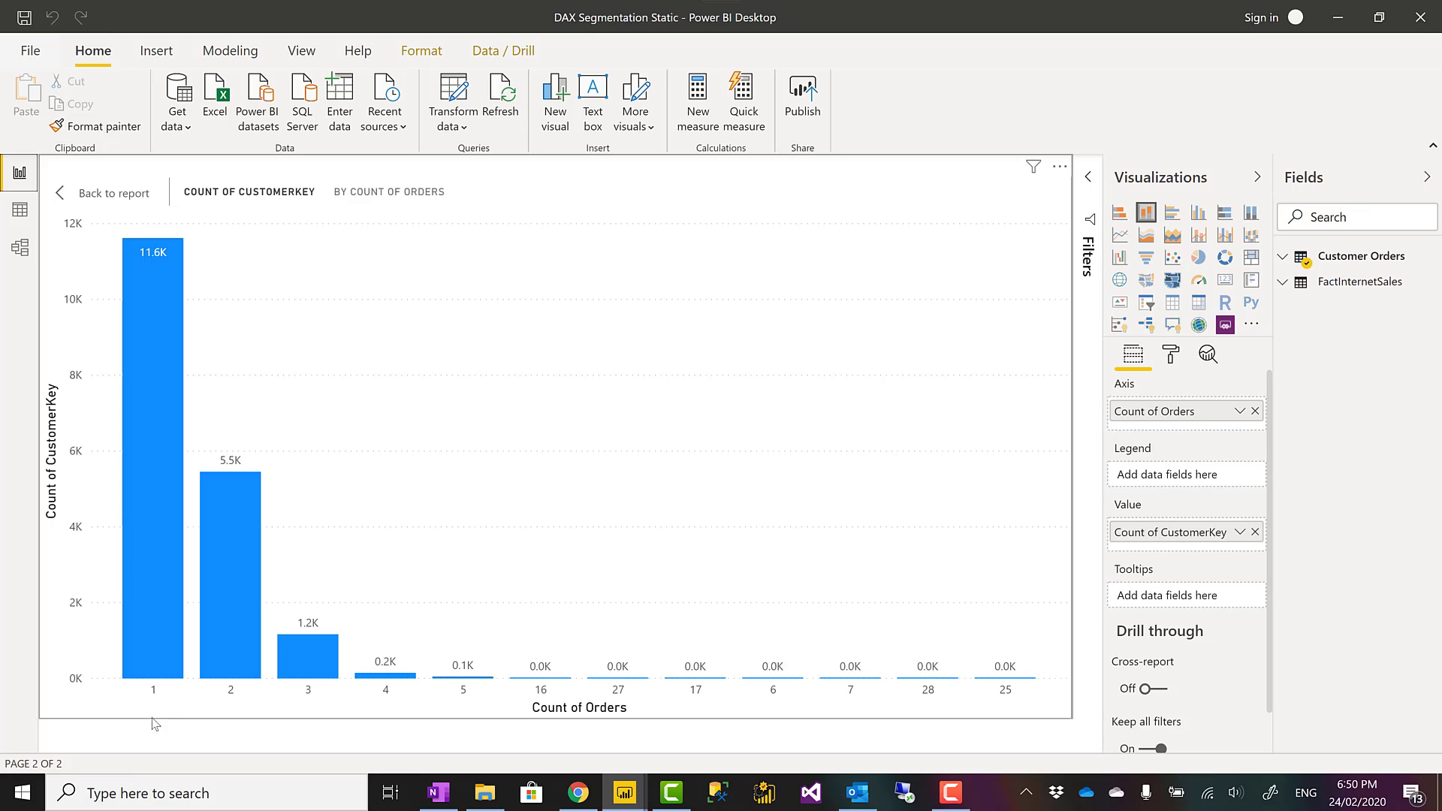
pyautogui.keyDown('ctrl'); pyautogui.click(114, 197); pyautogui.keyUp('ctrl')
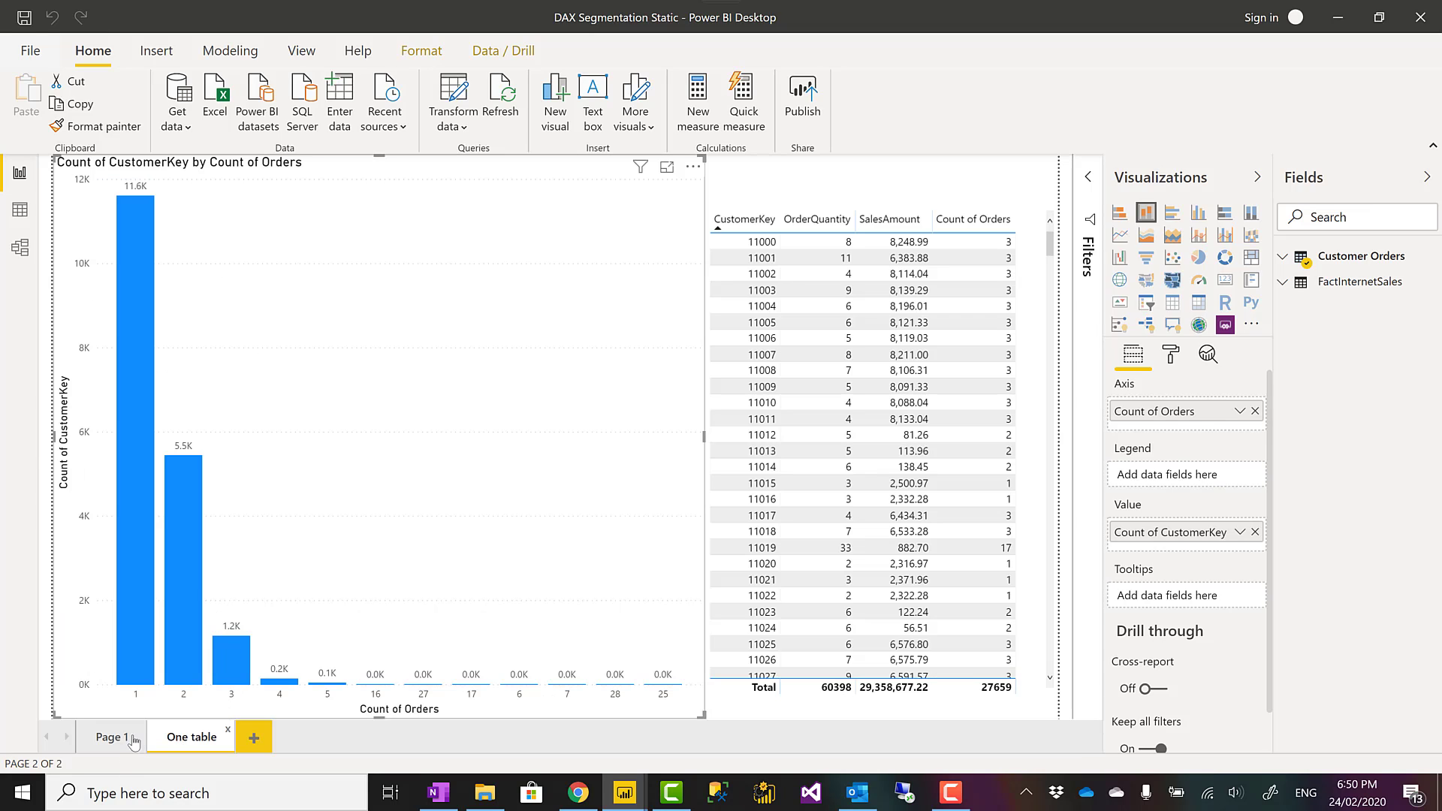
pyautogui.click(110, 740)
pyautogui.click(604, 369)
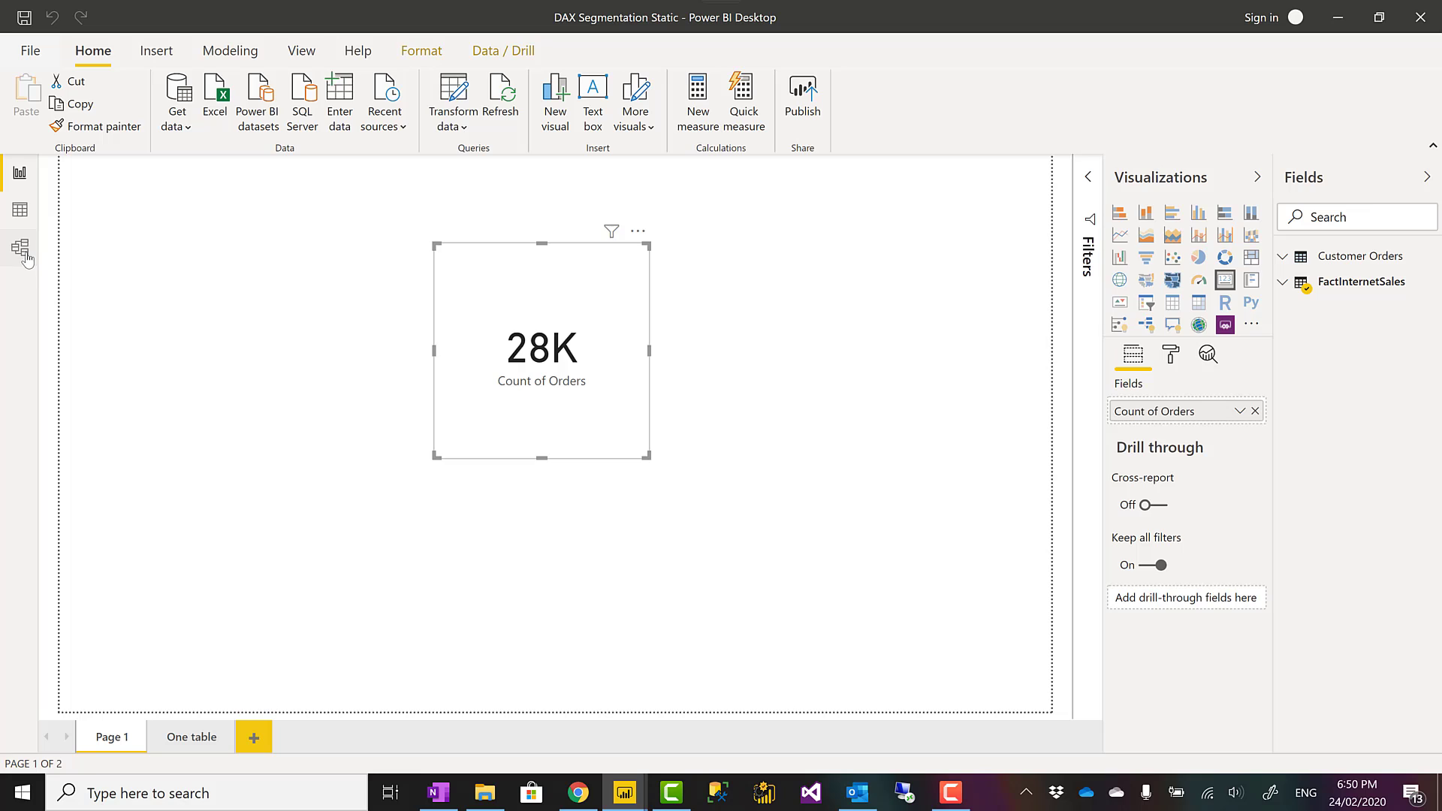
# - Review the Customer Orders table's SUMMARIZE formula, from the FactInternetSales source table to the grouping column, new column name and measure
pyautogui.click(20, 209)
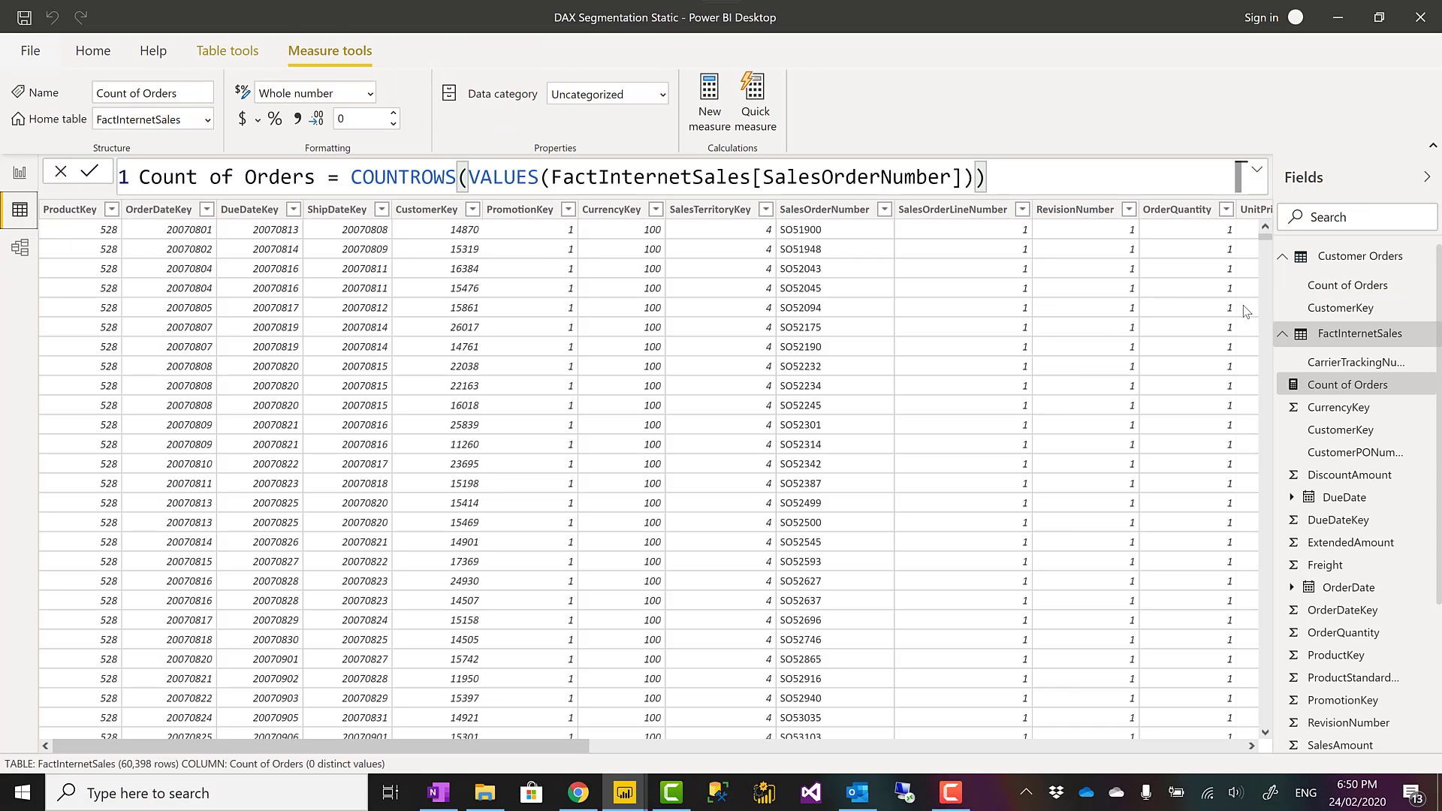
pyautogui.click(1344, 259)
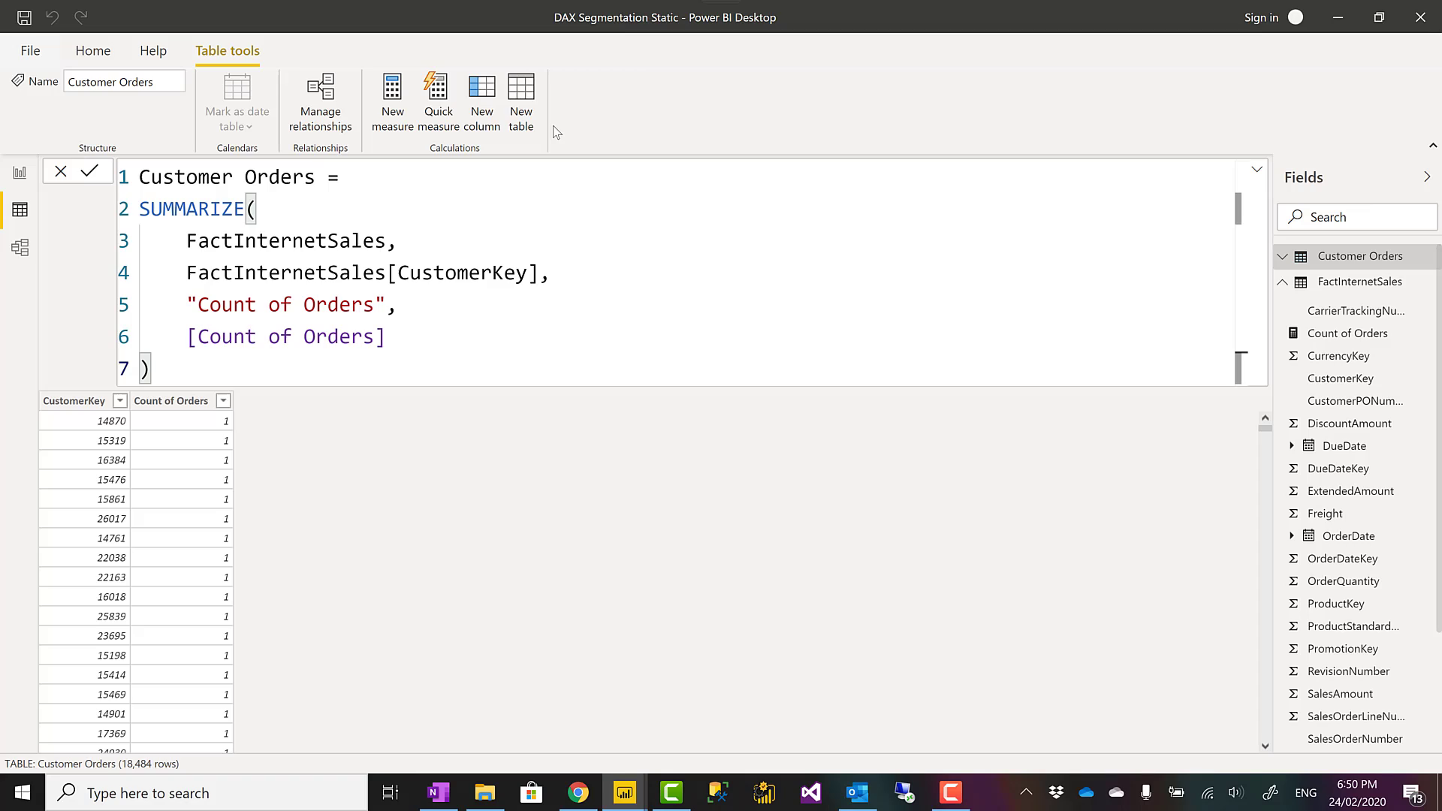
pyautogui.doubleClick(199, 210)
pyautogui.doubleClick(199, 210)
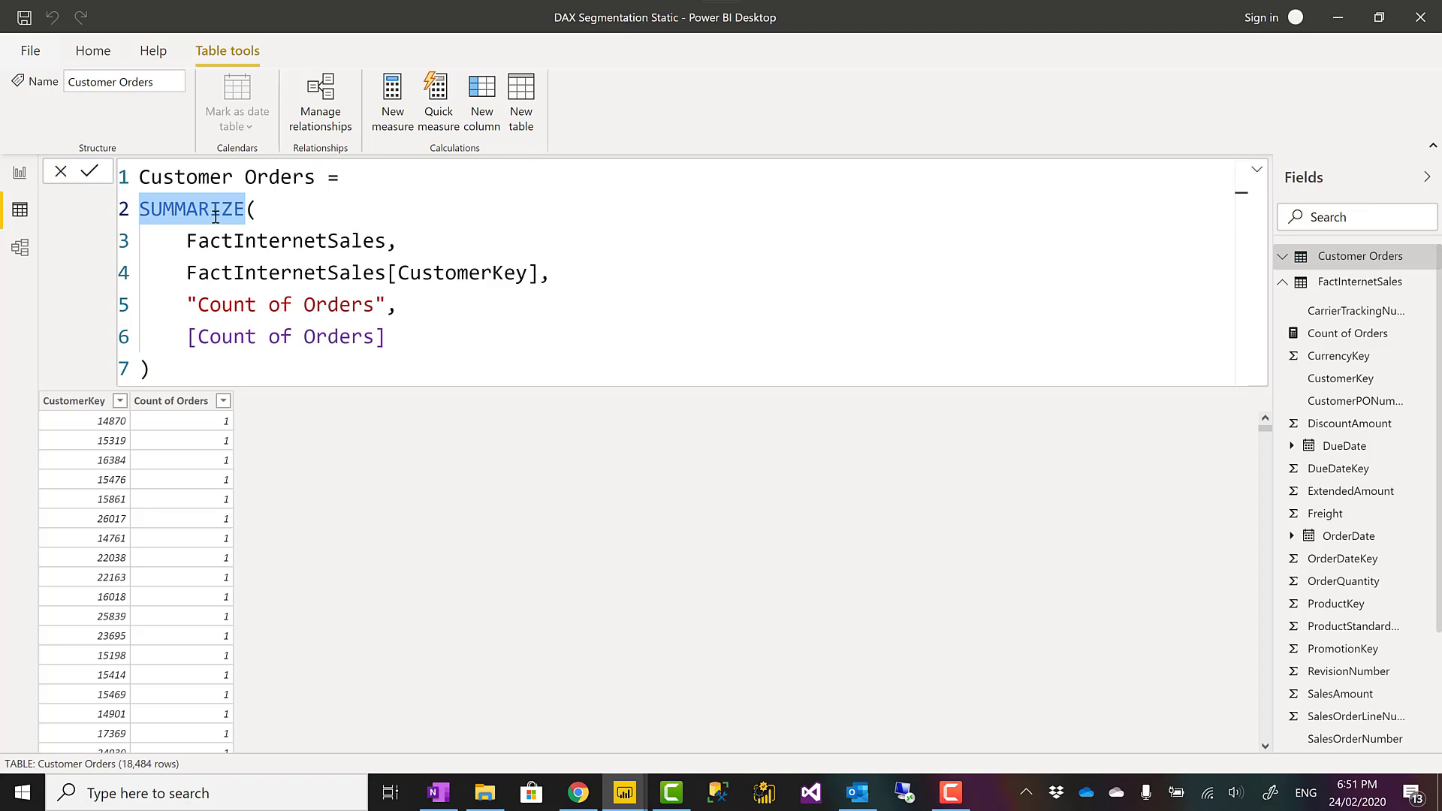
pyautogui.click(256, 214)
pyautogui.doubleClick(192, 212)
pyautogui.doubleClick(305, 239)
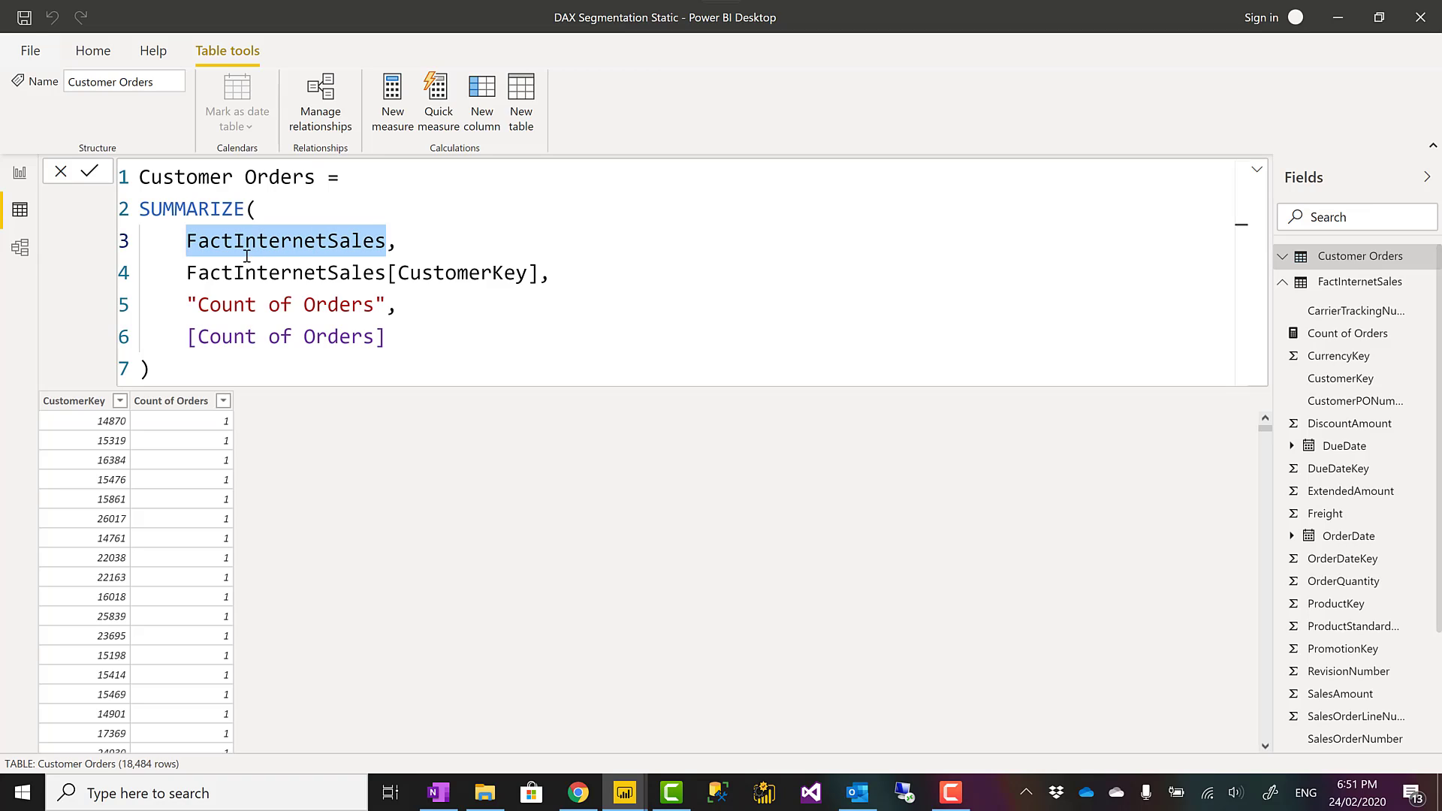
pyautogui.moveTo(537, 272); pyautogui.dragTo(386, 304)
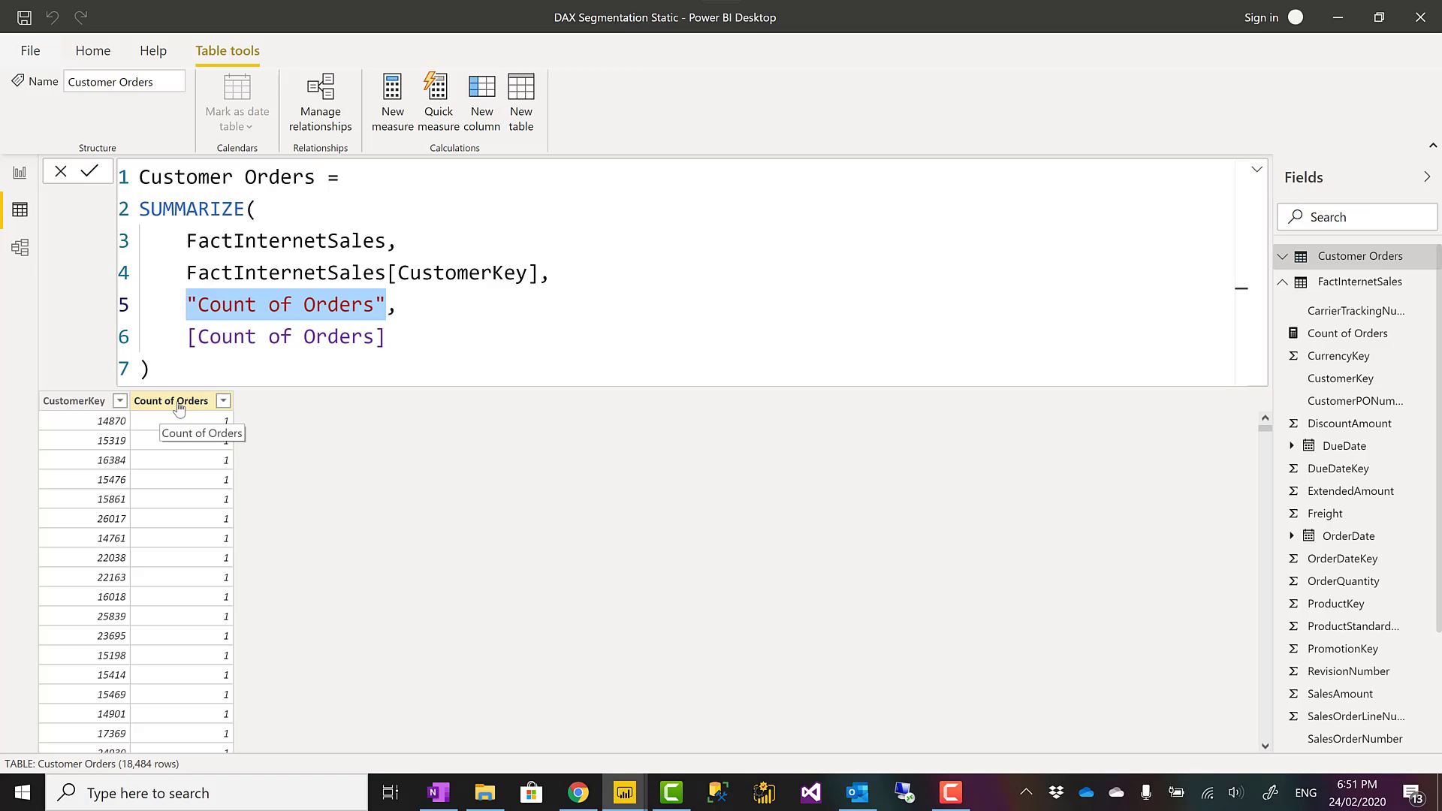
pyautogui.moveTo(197, 336); pyautogui.dragTo(378, 335)
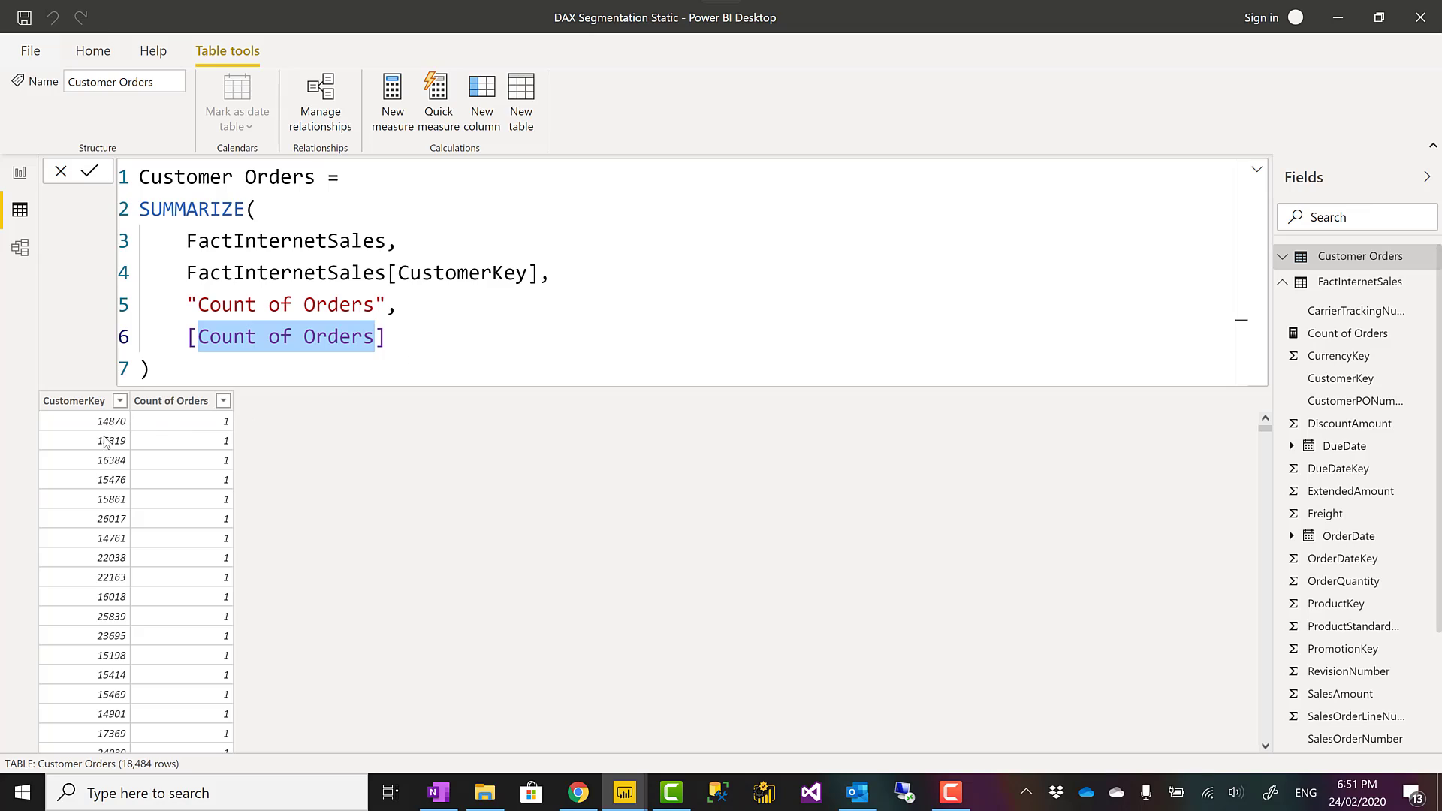
# - Sort the Customer Orders table by Count of Orders in descending order
pyautogui.scroll(-5, 260, 470)
pyautogui.scroll(5, 260, 470)
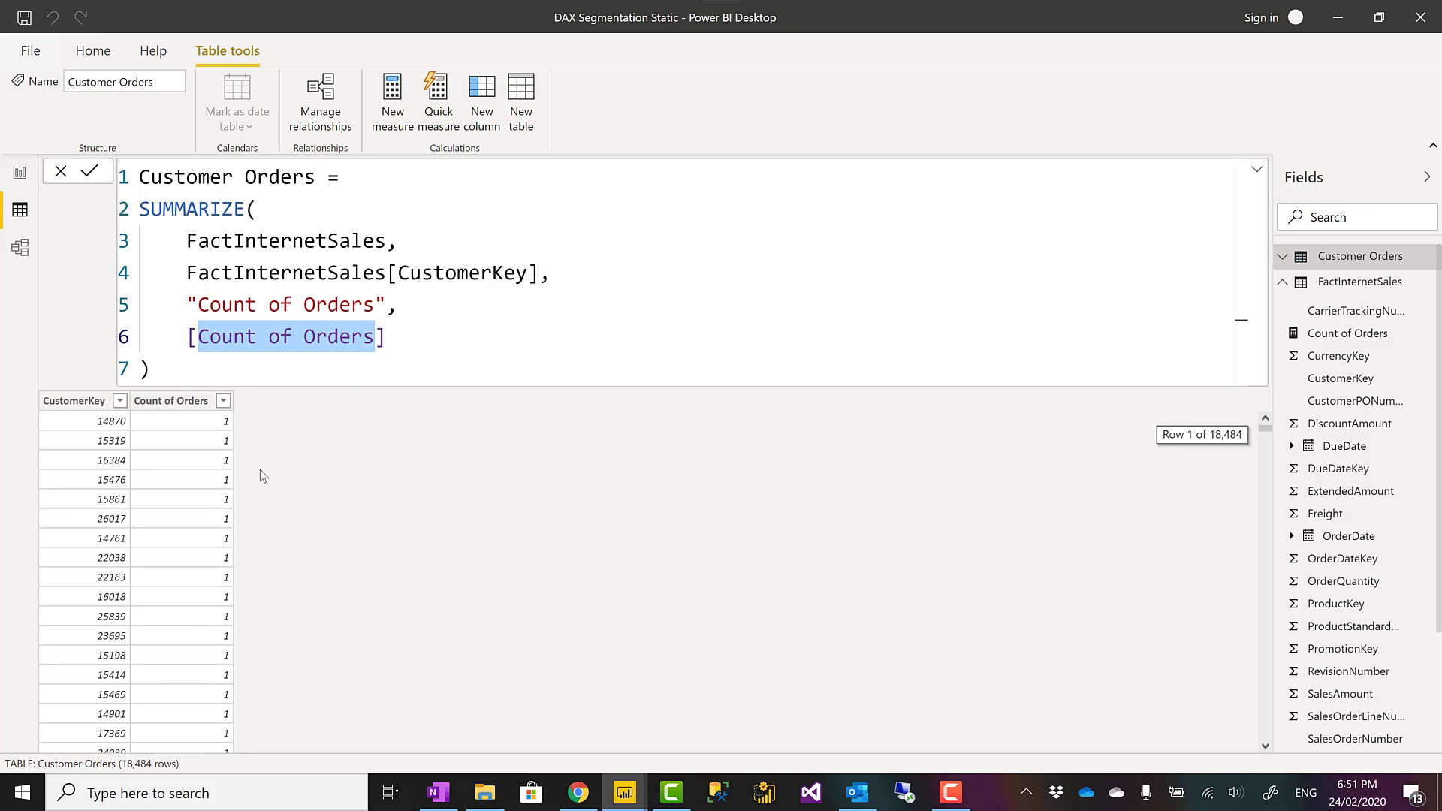
pyautogui.click(224, 402)
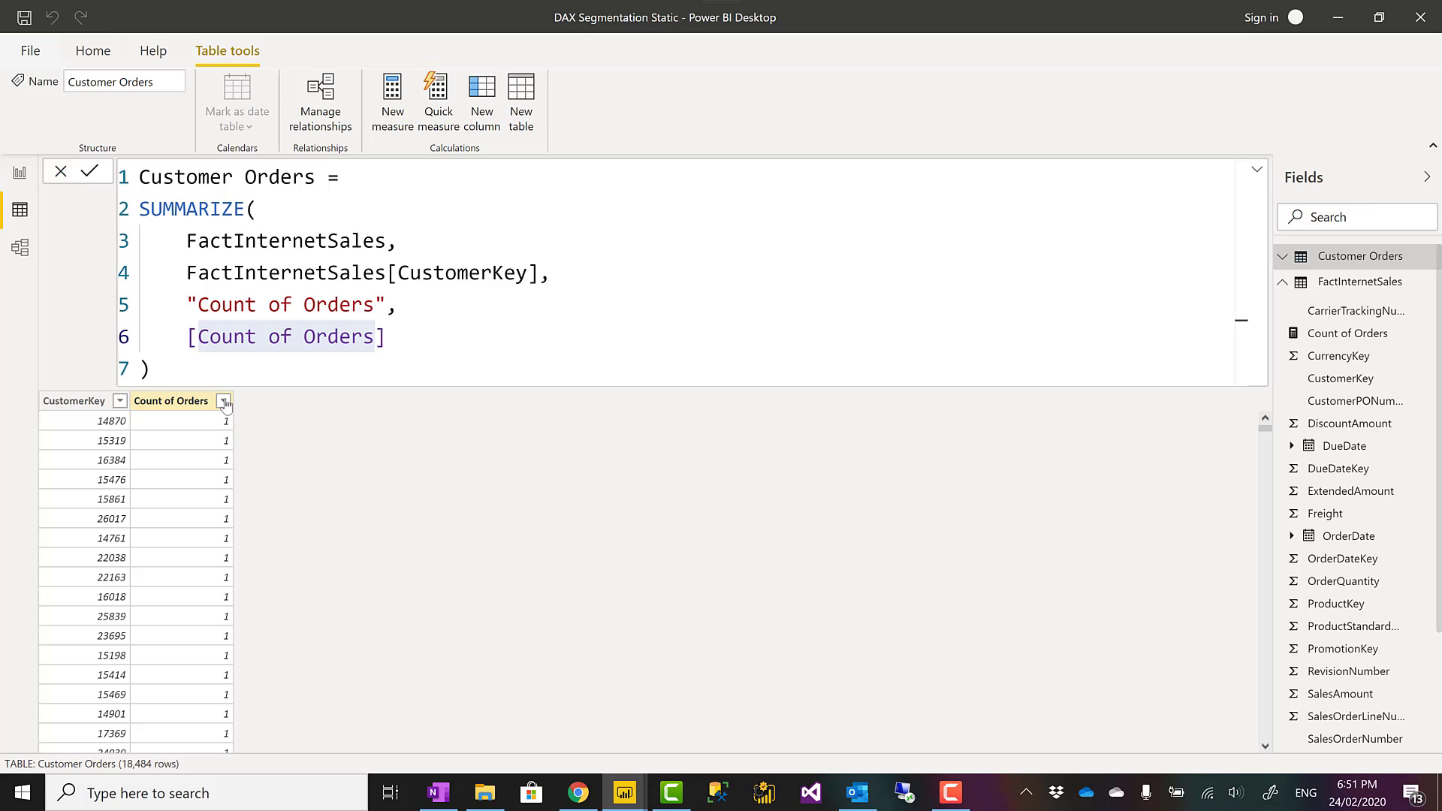
pyautogui.click(223, 404)
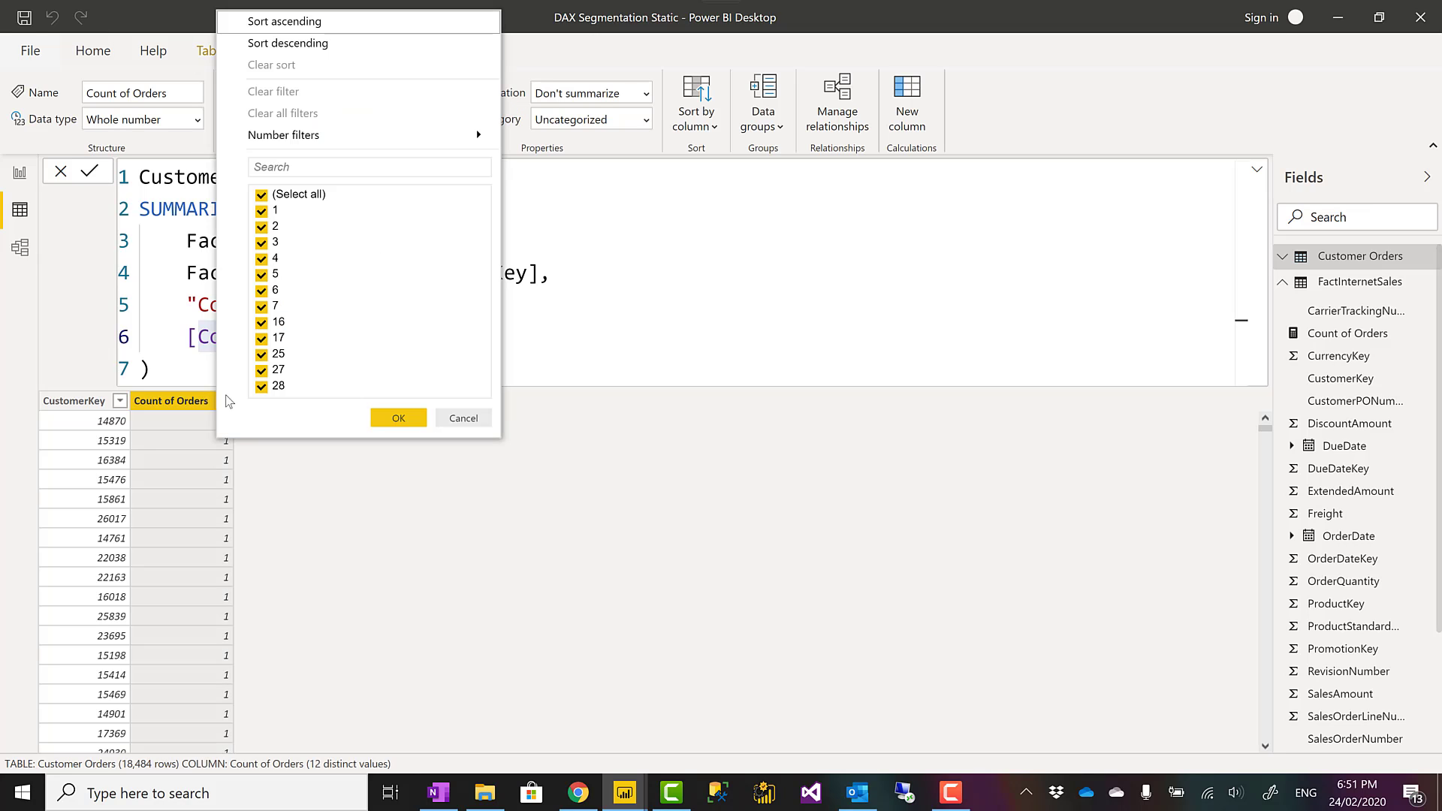
pyautogui.click(307, 44)
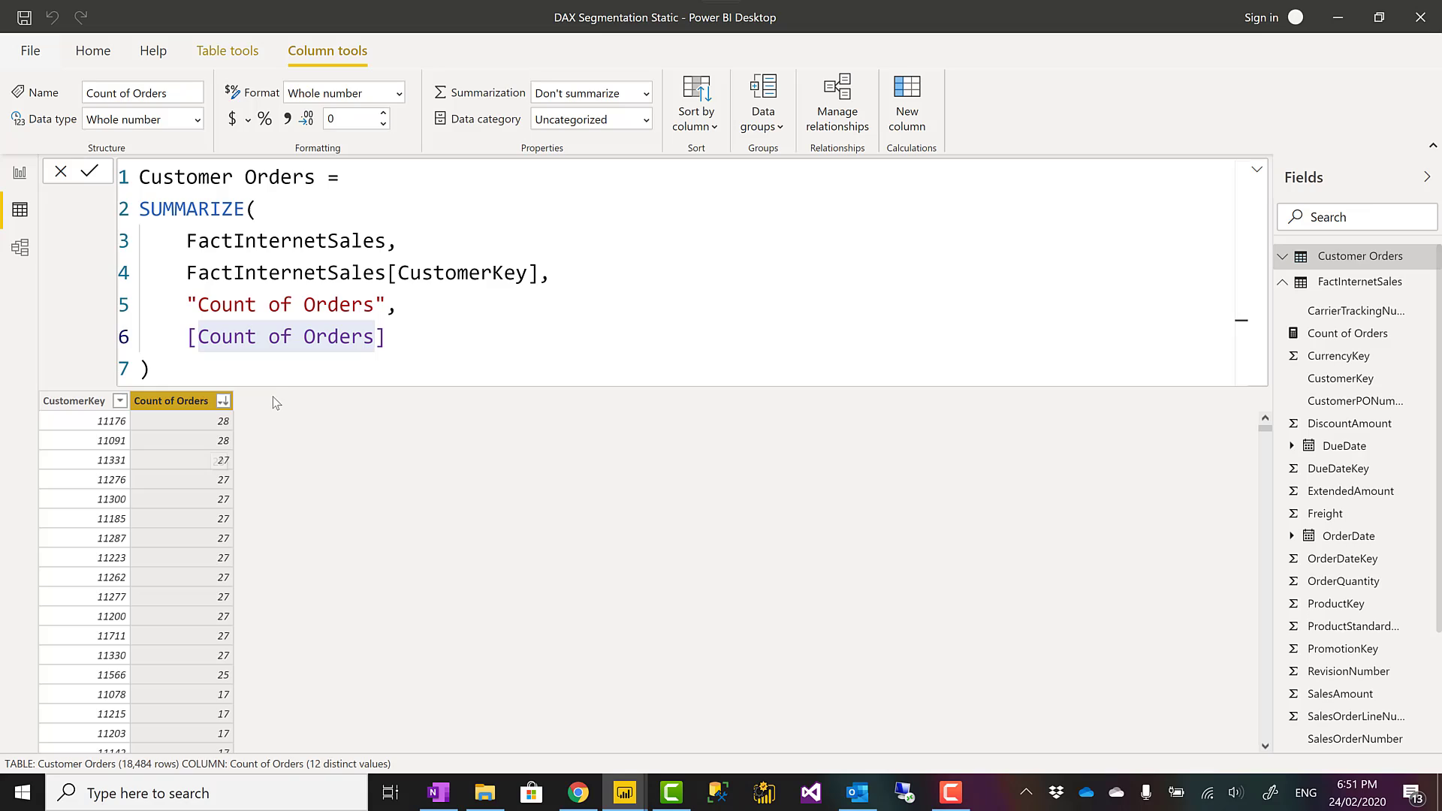
pyautogui.click(266, 374)
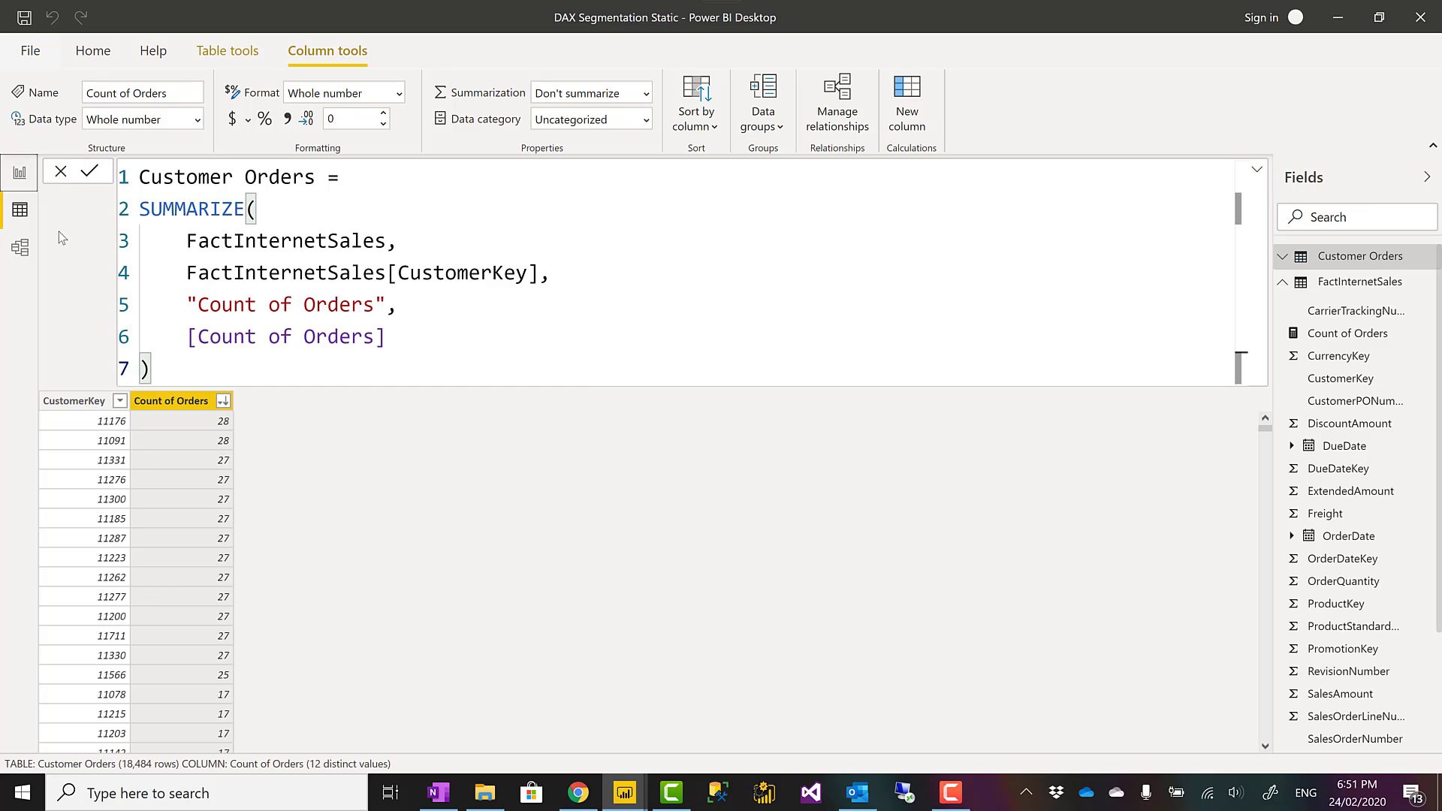
# - Add a new report page and place a stacked column chart enlarged to fill most of it
pyautogui.click(20, 173)
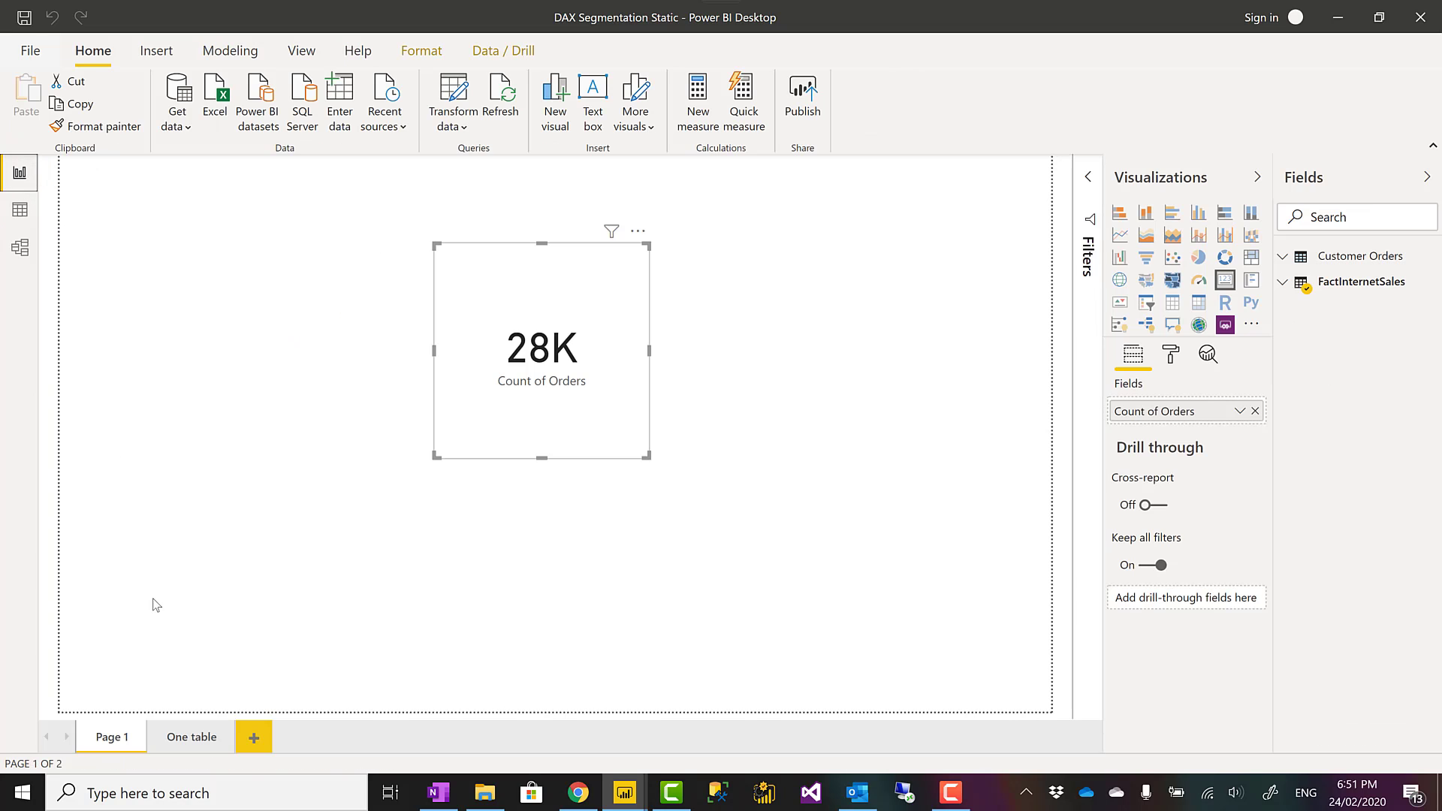
pyautogui.click(255, 738)
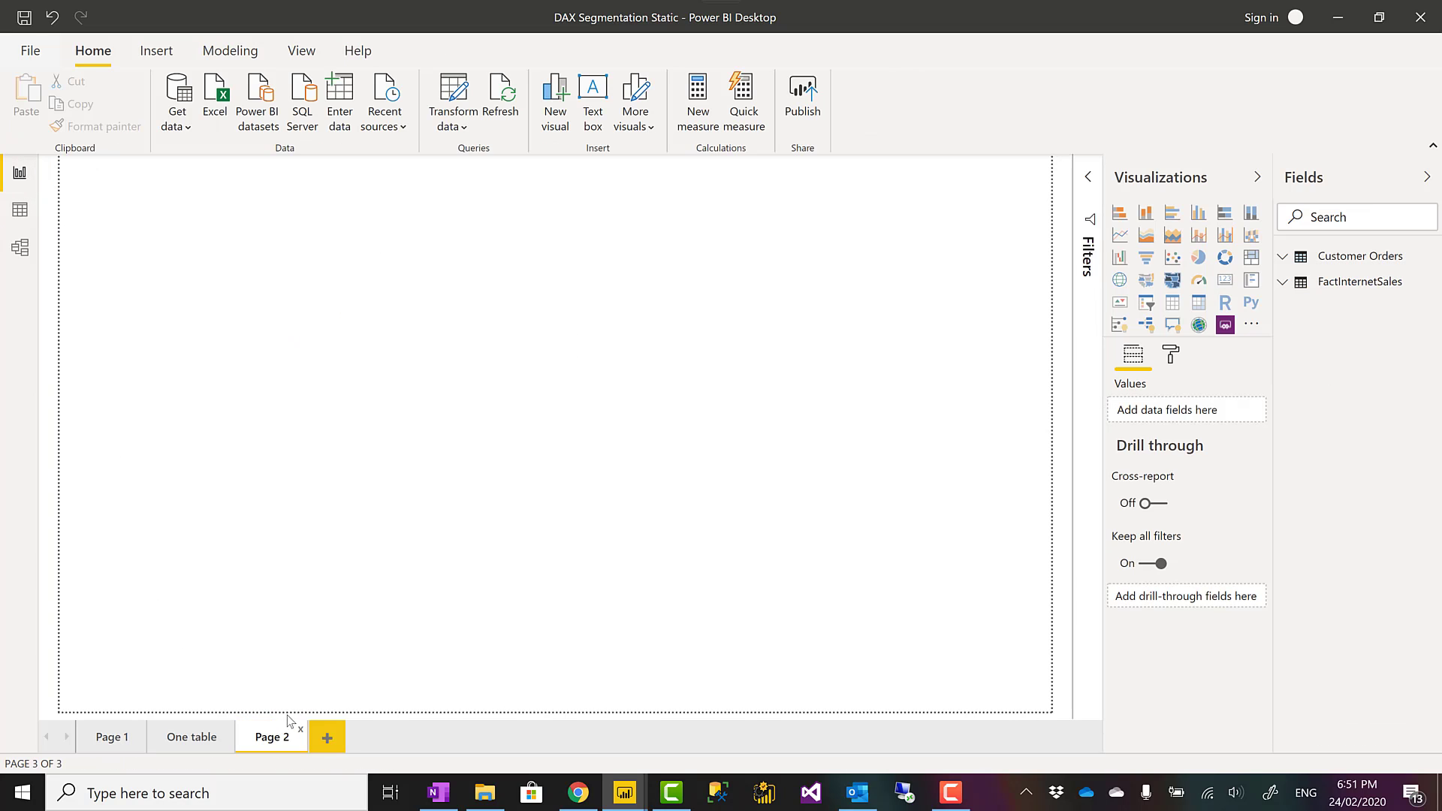
pyautogui.click(1145, 212)
pyautogui.moveTo(281, 368); pyautogui.dragTo(1039, 691)
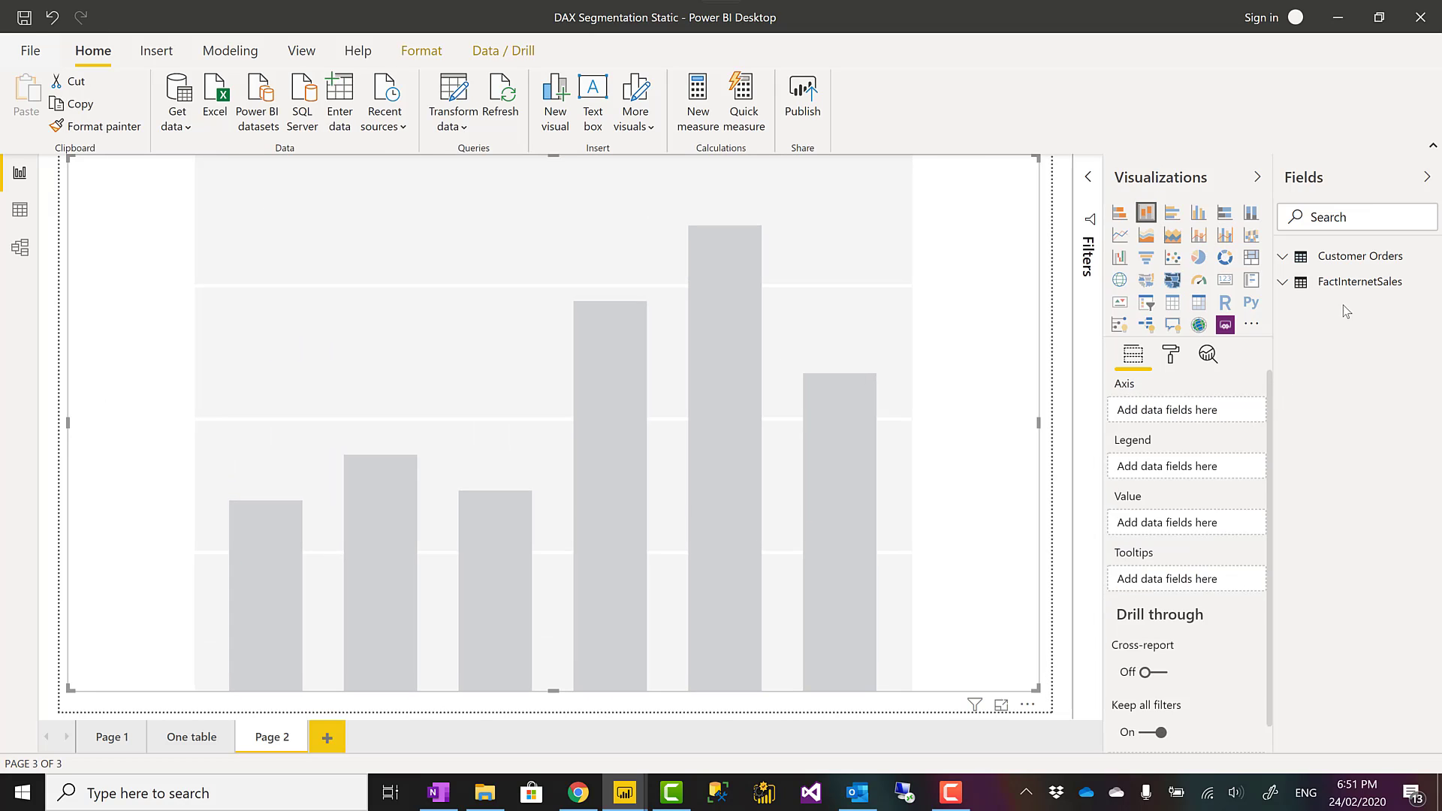
# - Plot the Customer Orders table's Count of Orders on the chart's axis and the count of CustomerKey as its value
pyautogui.click(1285, 285)
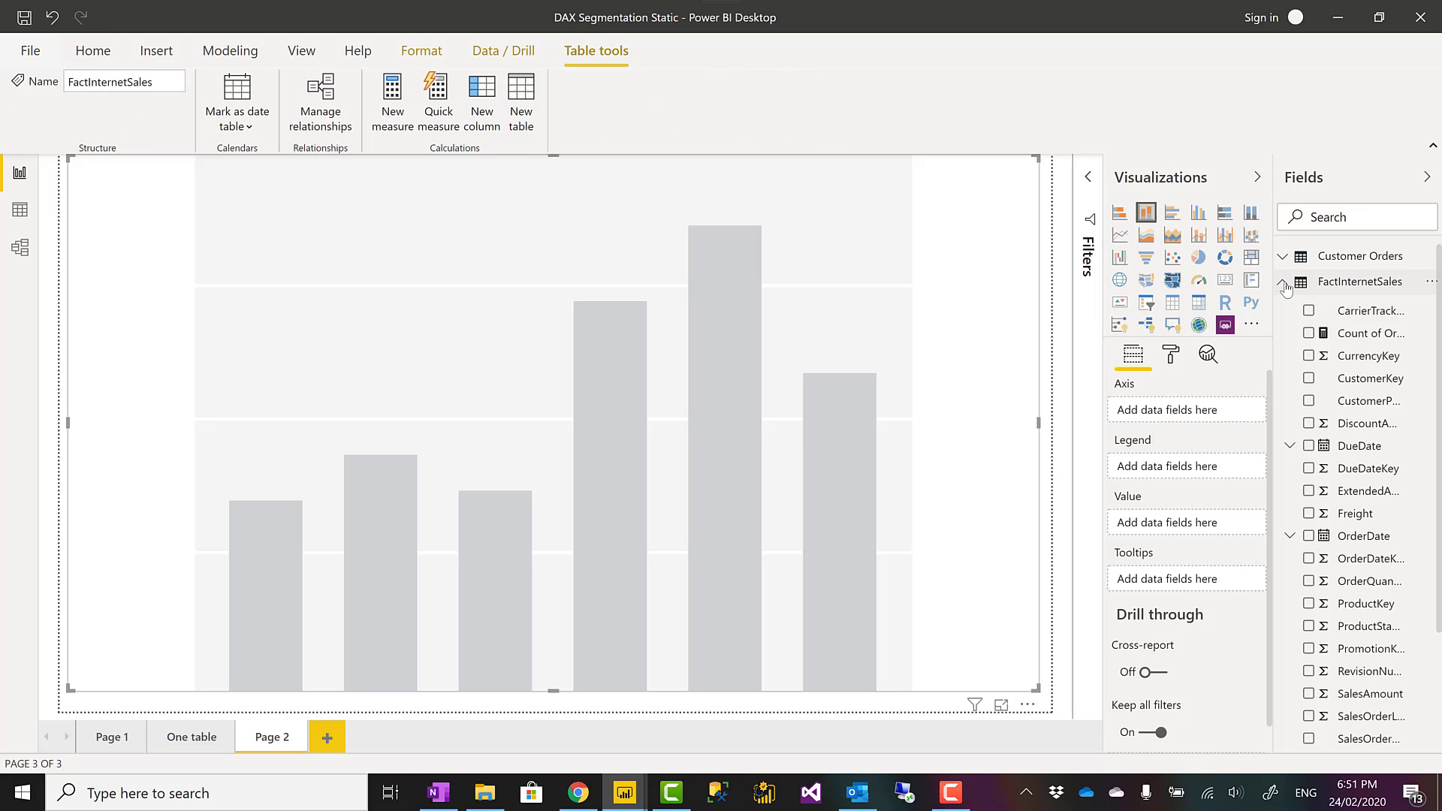
pyautogui.click(1284, 284)
pyautogui.click(1280, 258)
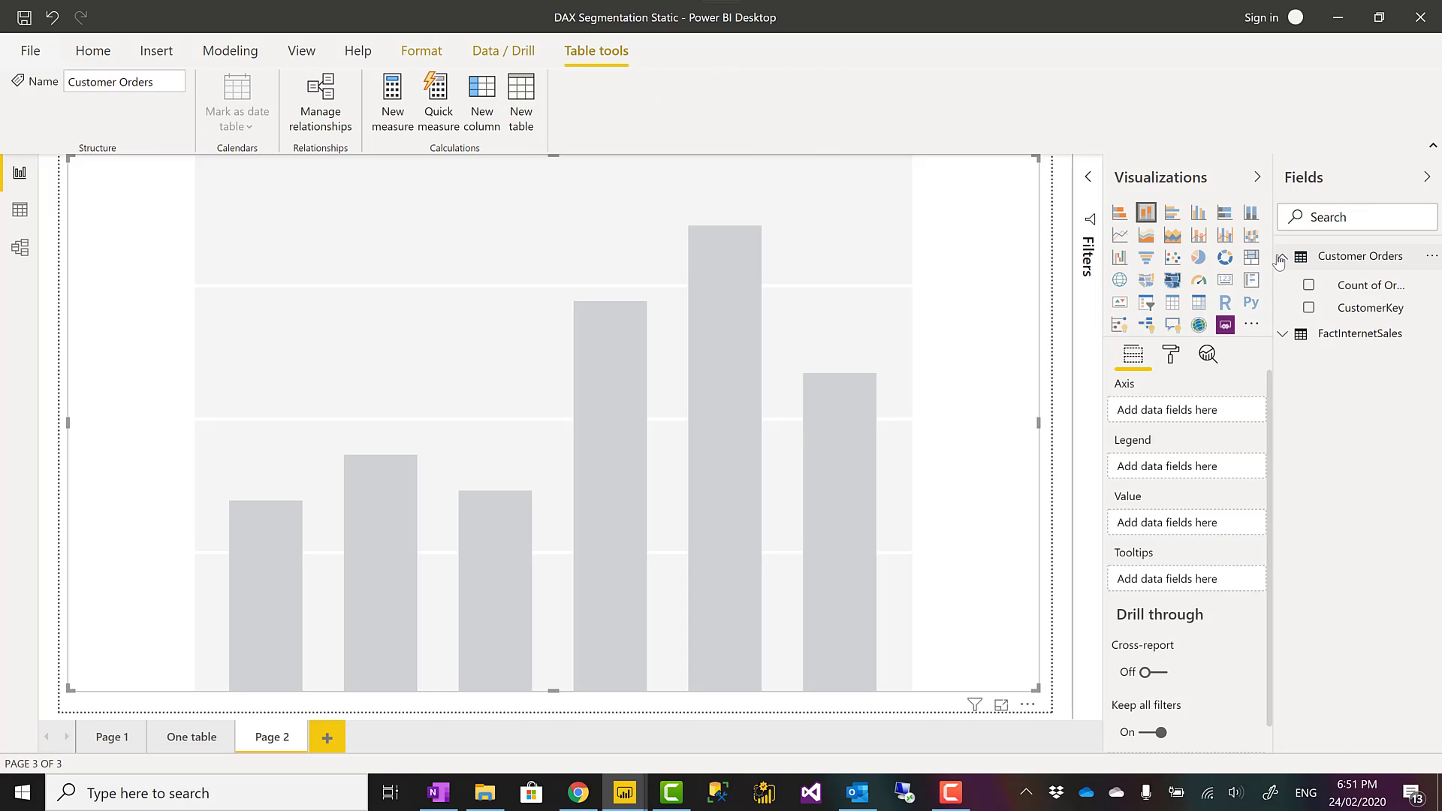
pyautogui.moveTo(1367, 292); pyautogui.dragTo(1204, 414)
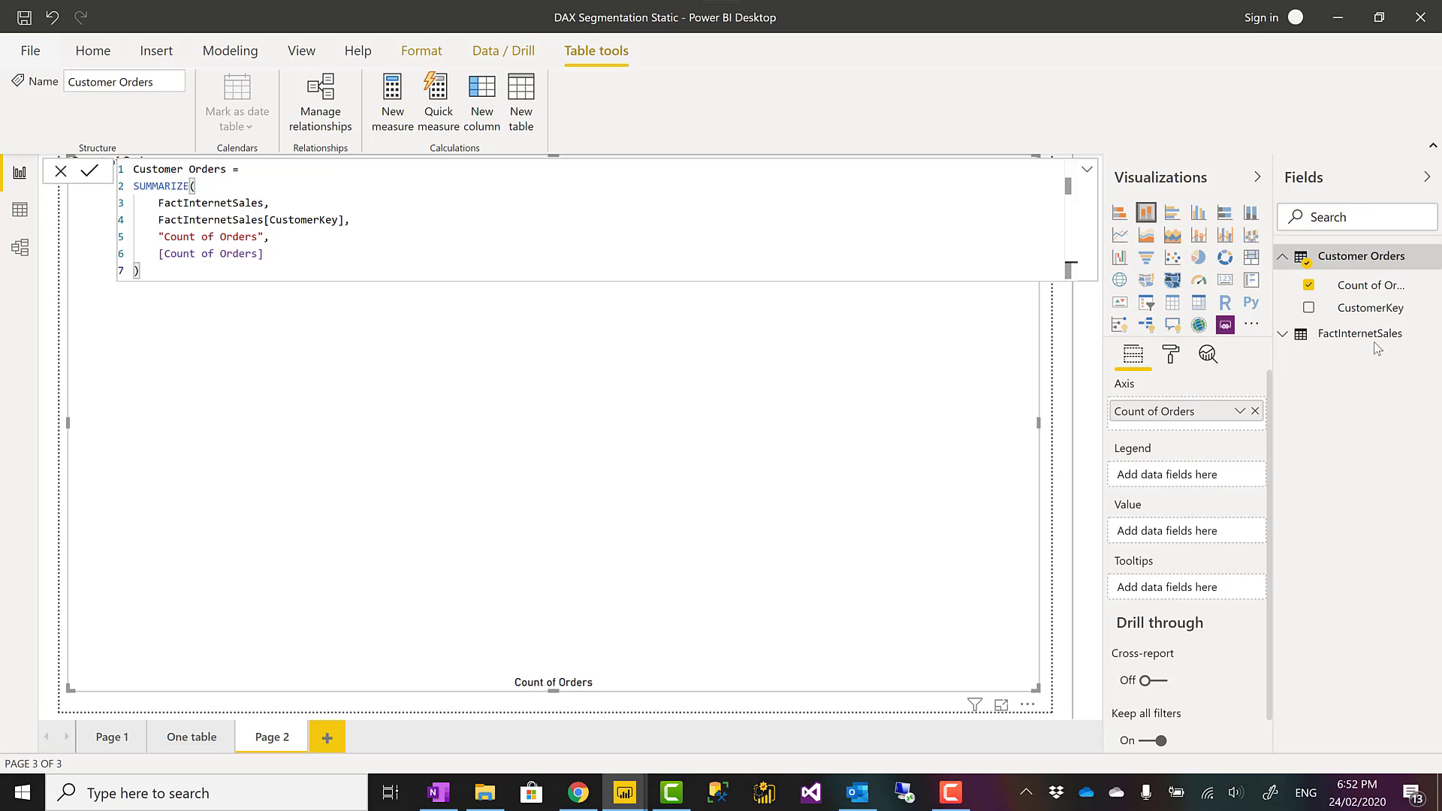
pyautogui.moveTo(1371, 308); pyautogui.dragTo(1191, 538)
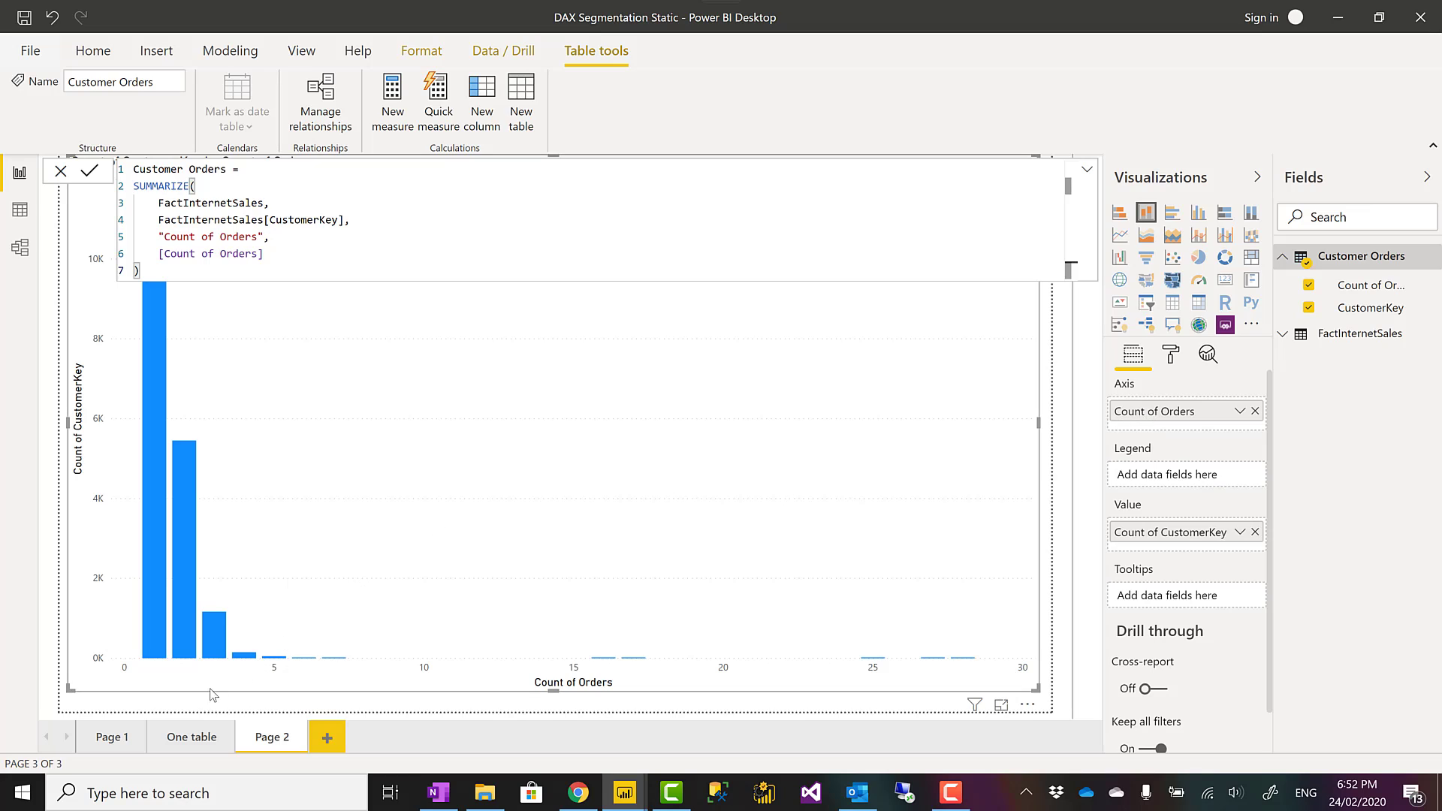
# - Set the chart's X axis type to Categorical and turn on its data labels
pyautogui.click(1172, 354)
pyautogui.click(1130, 467)
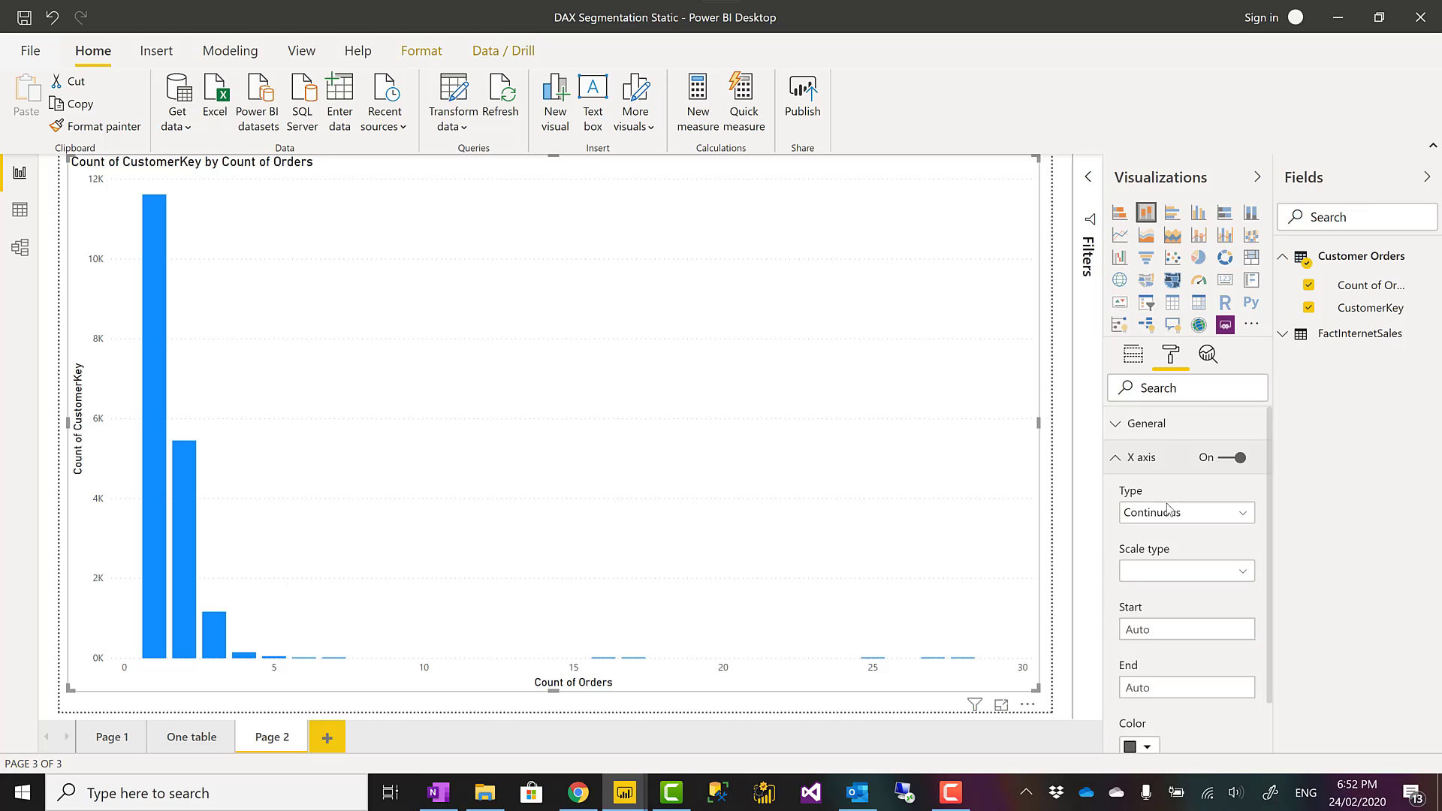
pyautogui.click(1169, 512)
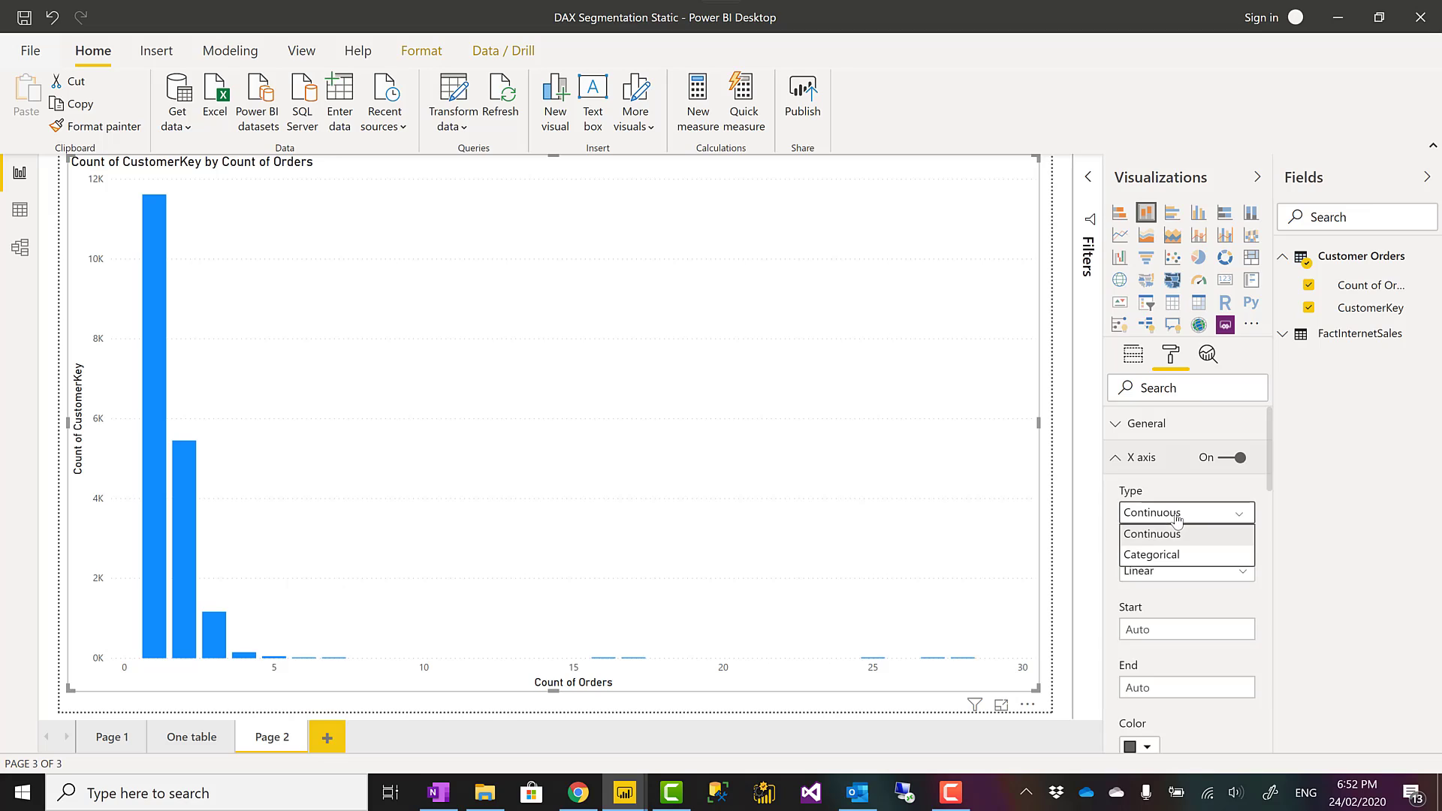
pyautogui.click(1160, 555)
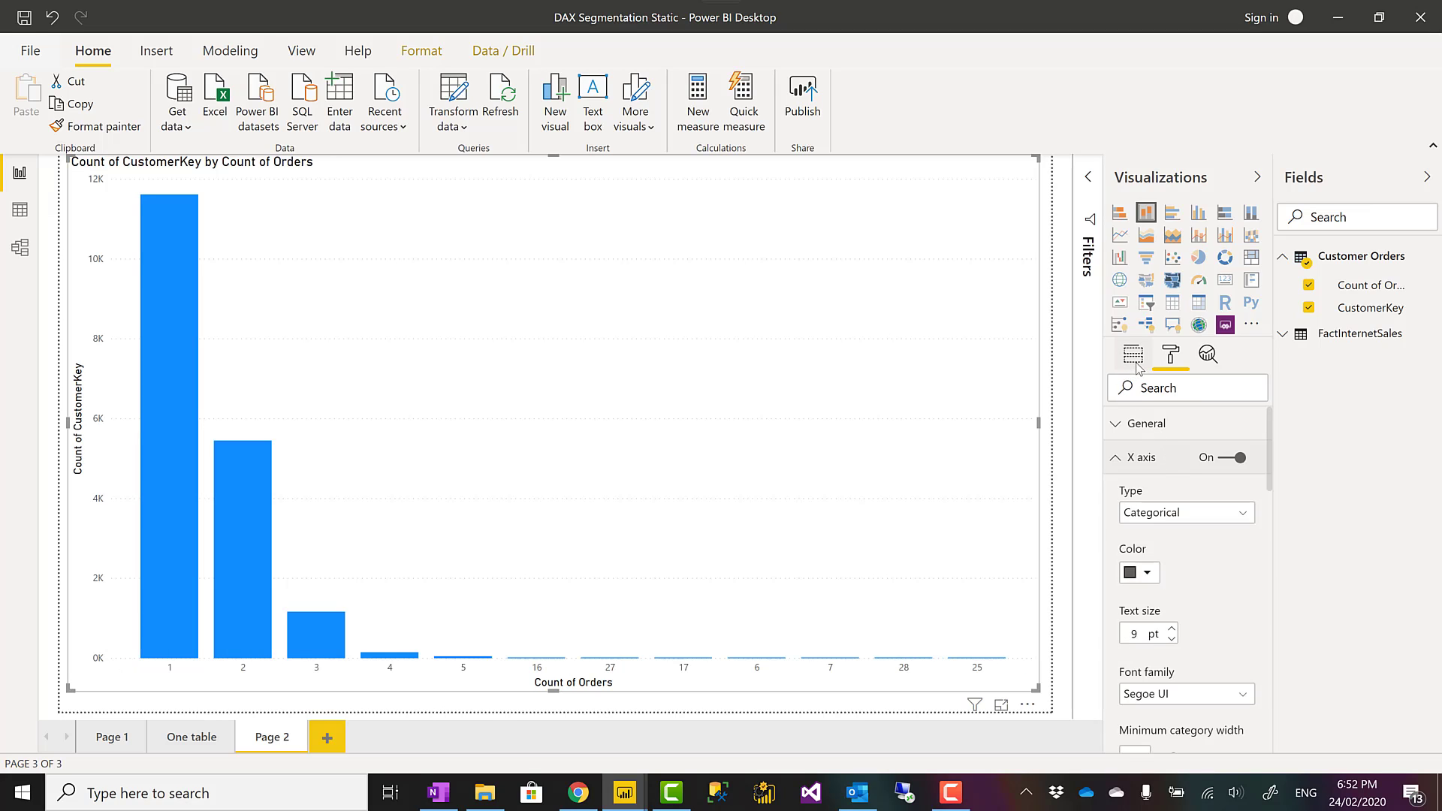
pyautogui.click(1117, 459)
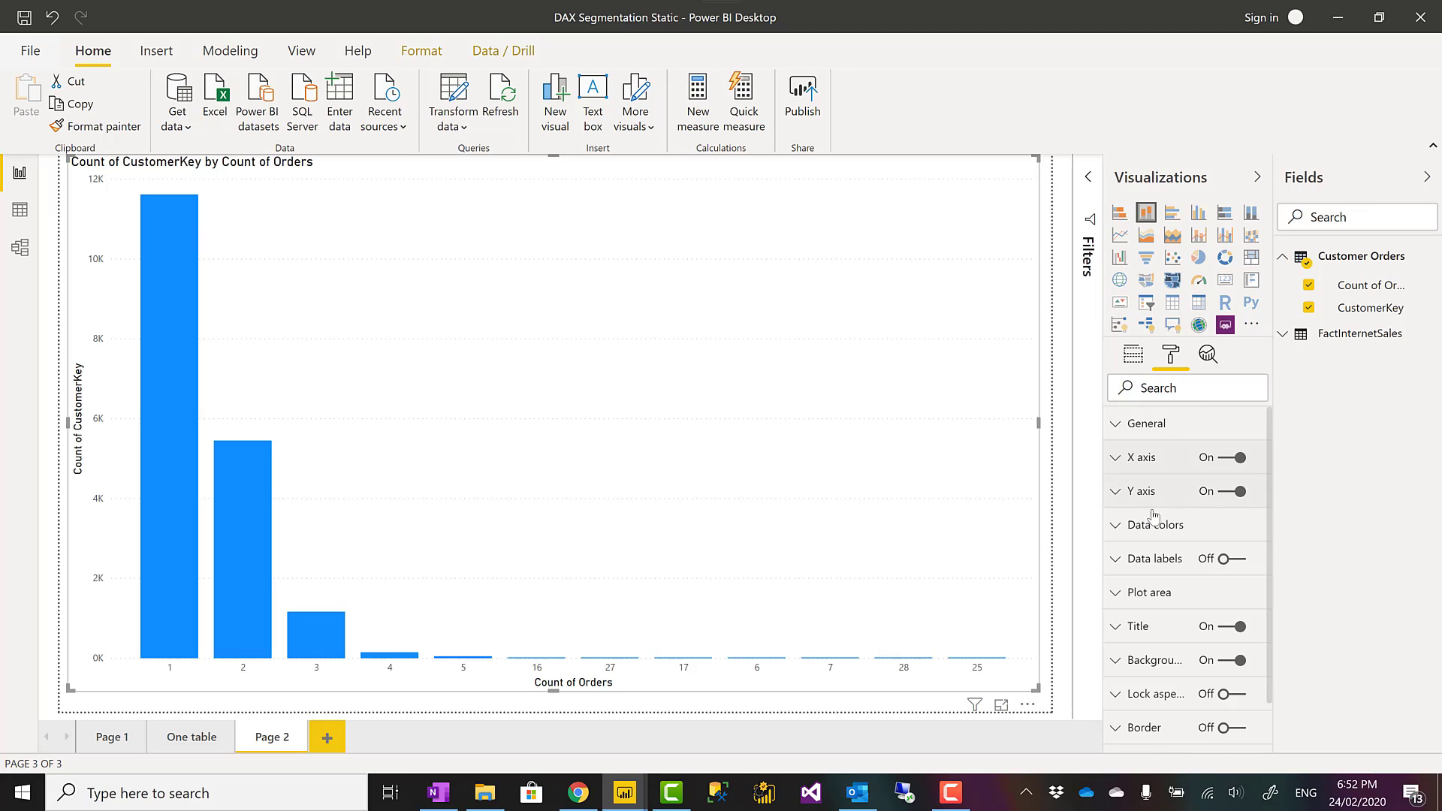
pyautogui.click(1235, 560)
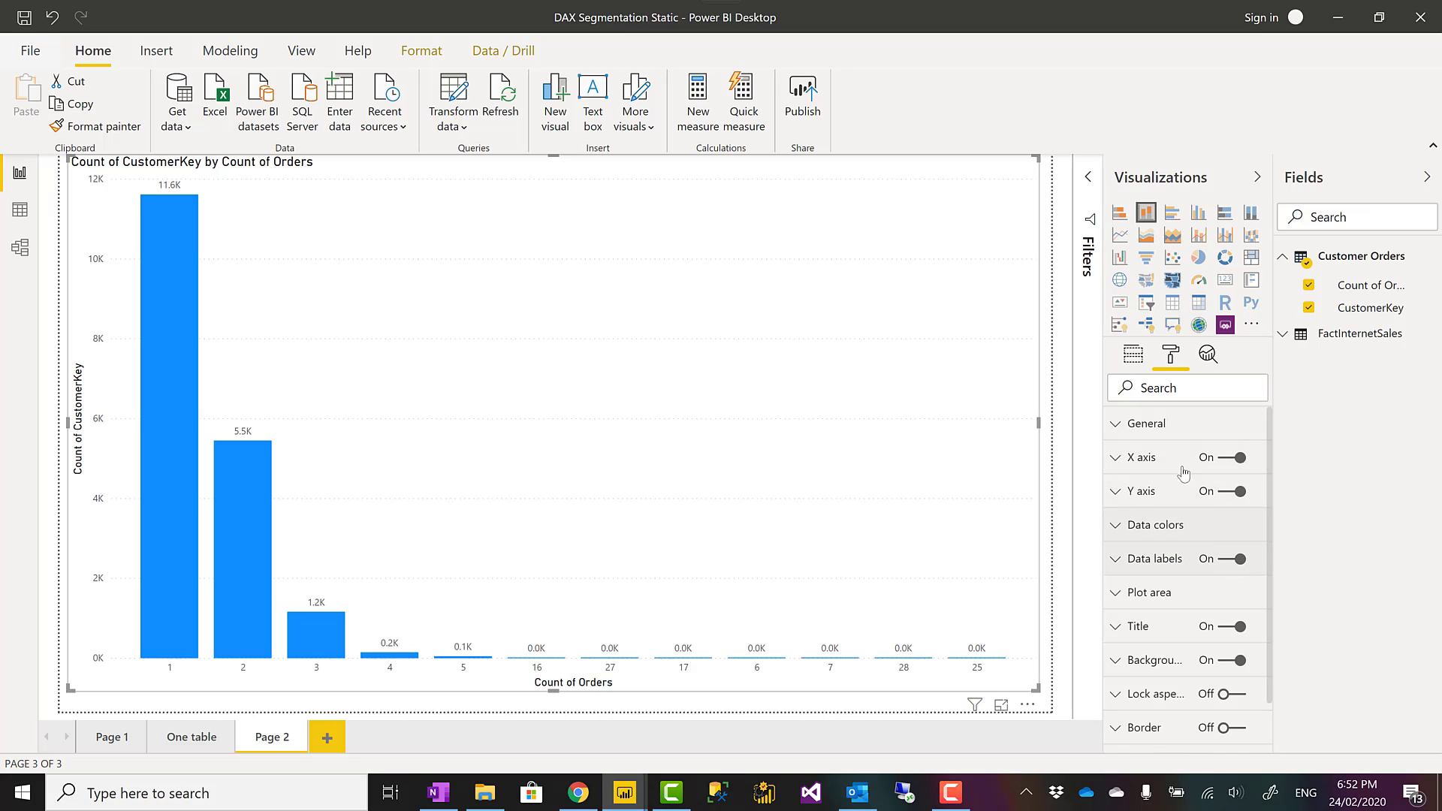
pyautogui.click(1133, 355)
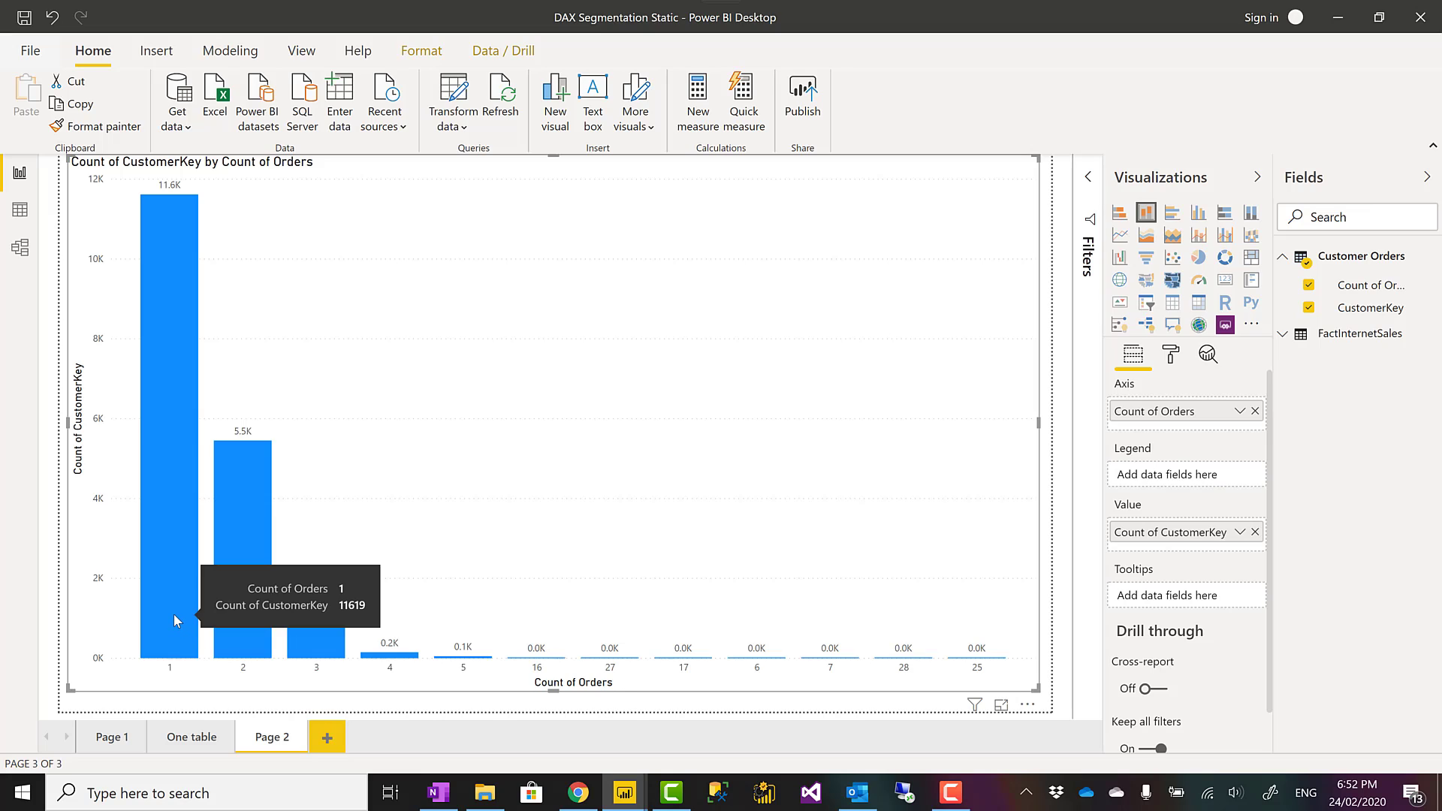
# - Inspect the customer counts per column and check the CustomerKey relationship between FactInternetSales and Customer Orders in the model
pyautogui.moveTo(228, 616)
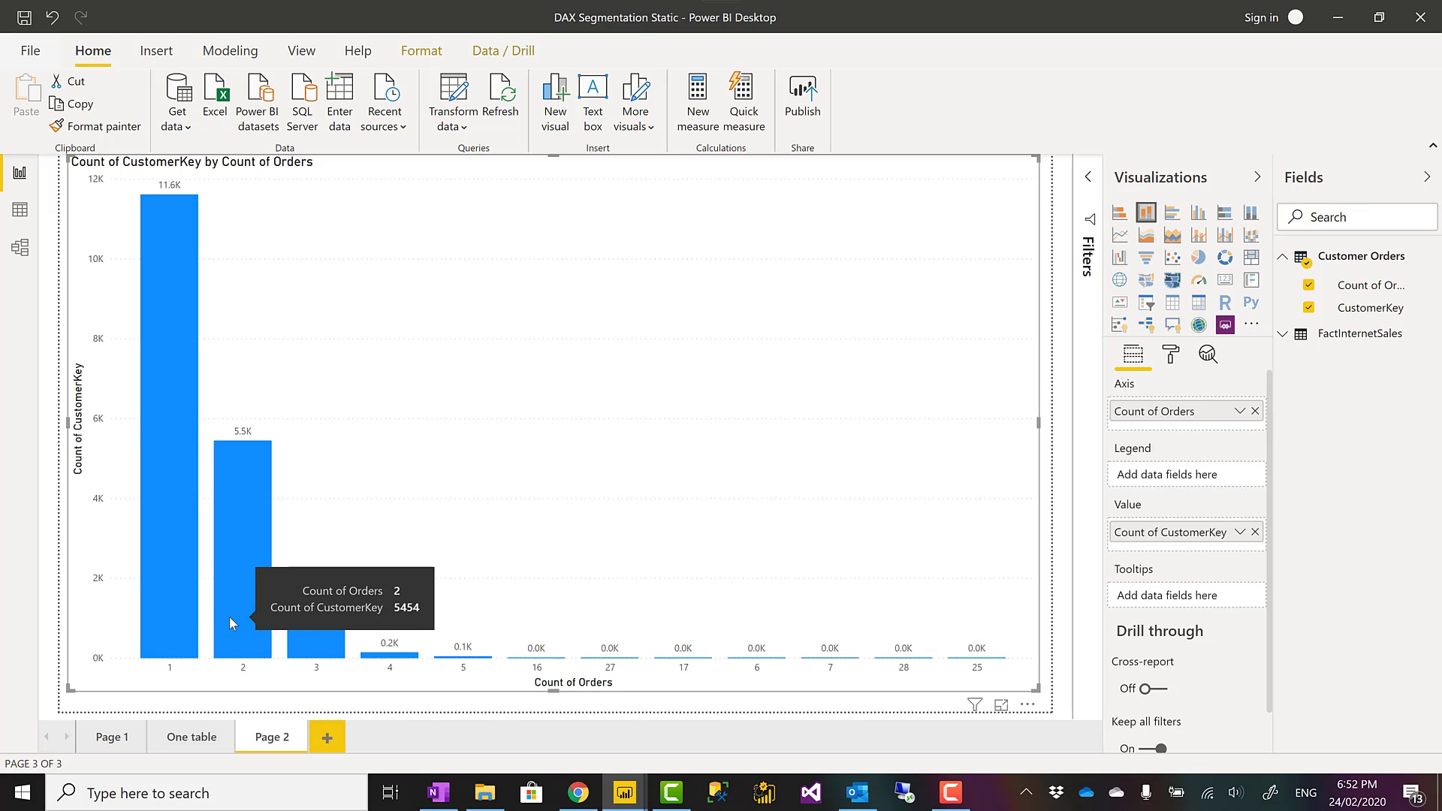
pyautogui.moveTo(390, 657)
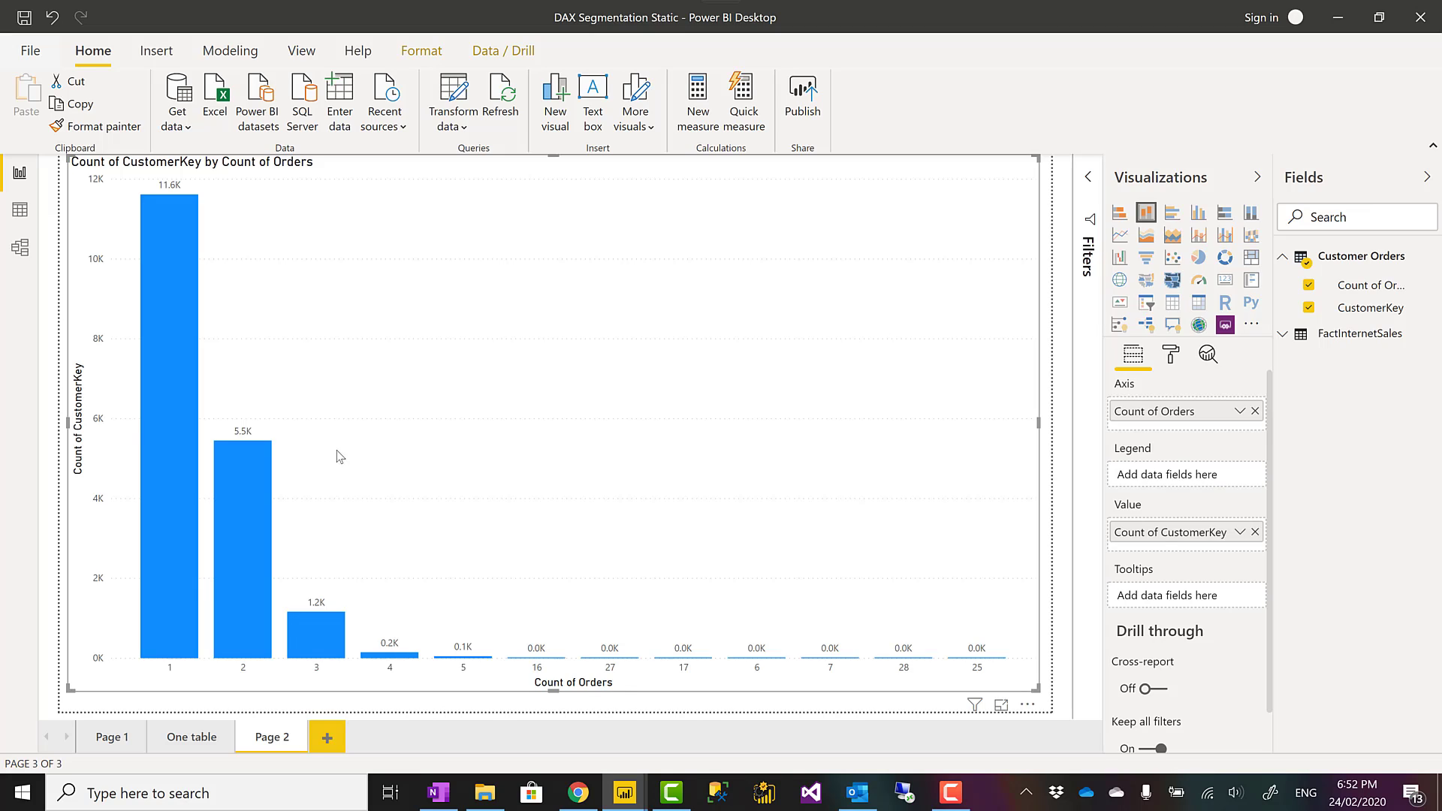
pyautogui.click(24, 258)
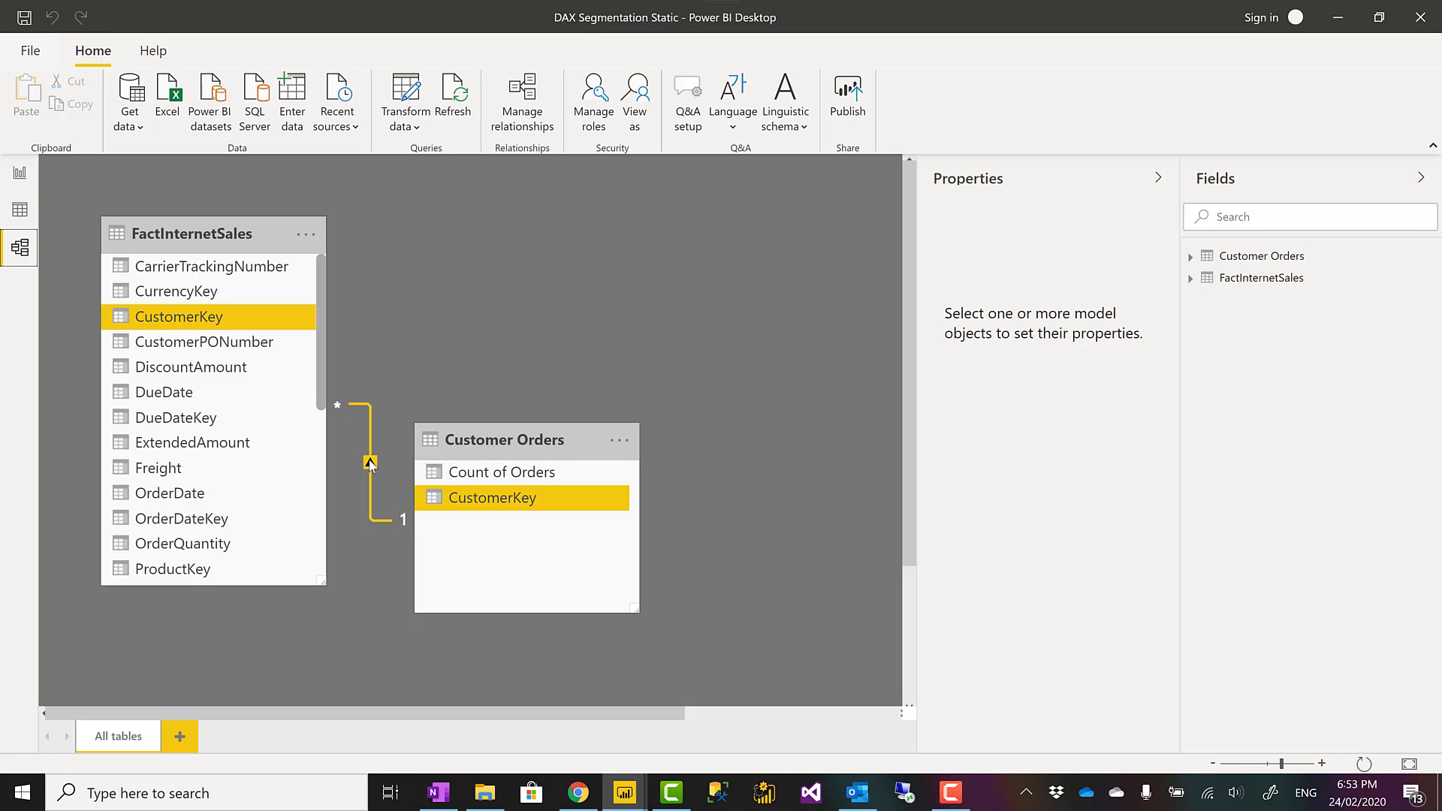
pyautogui.click(18, 177)
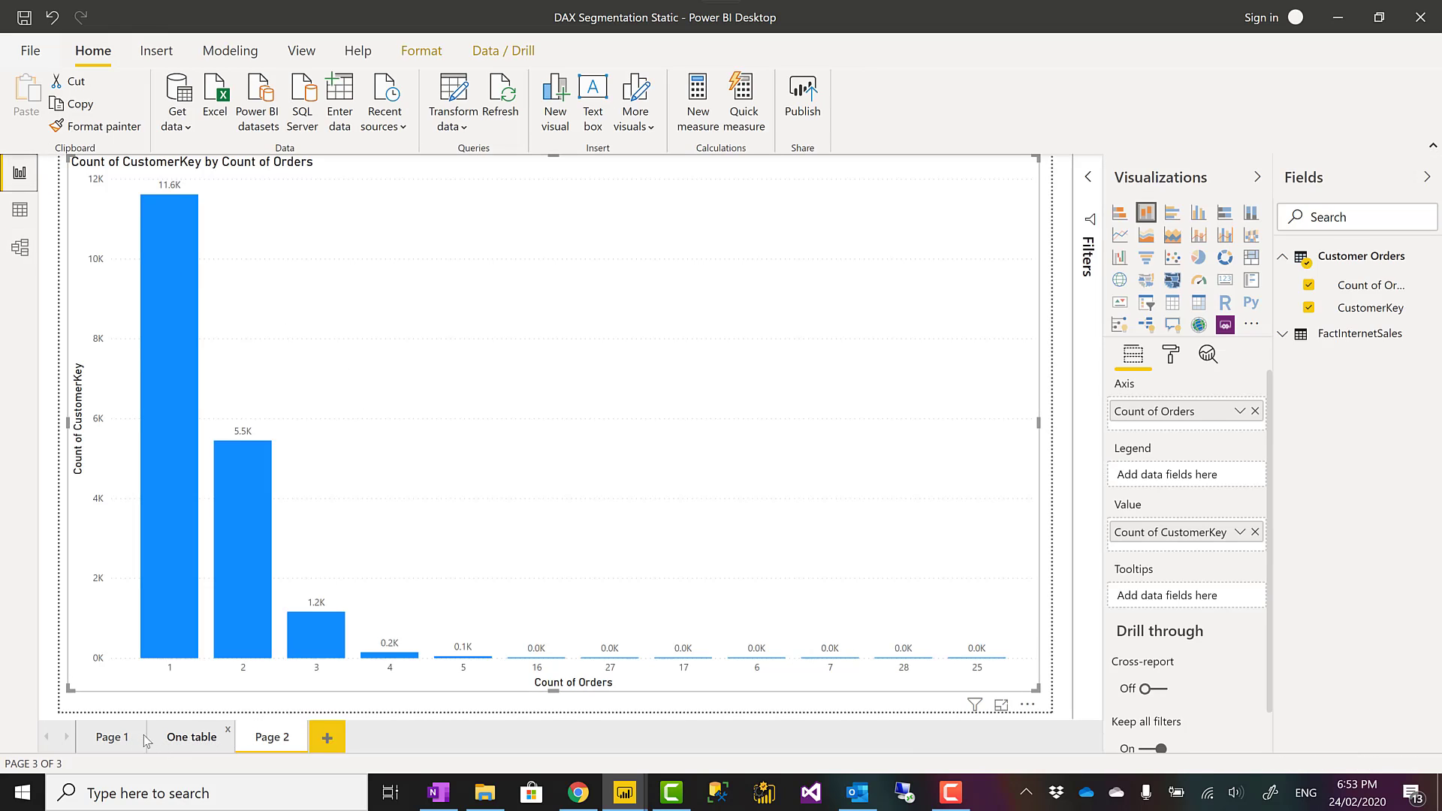
# - On the One table page, filter the customer table to customers with 4 orders through the chart and look through its rows
pyautogui.click(175, 739)
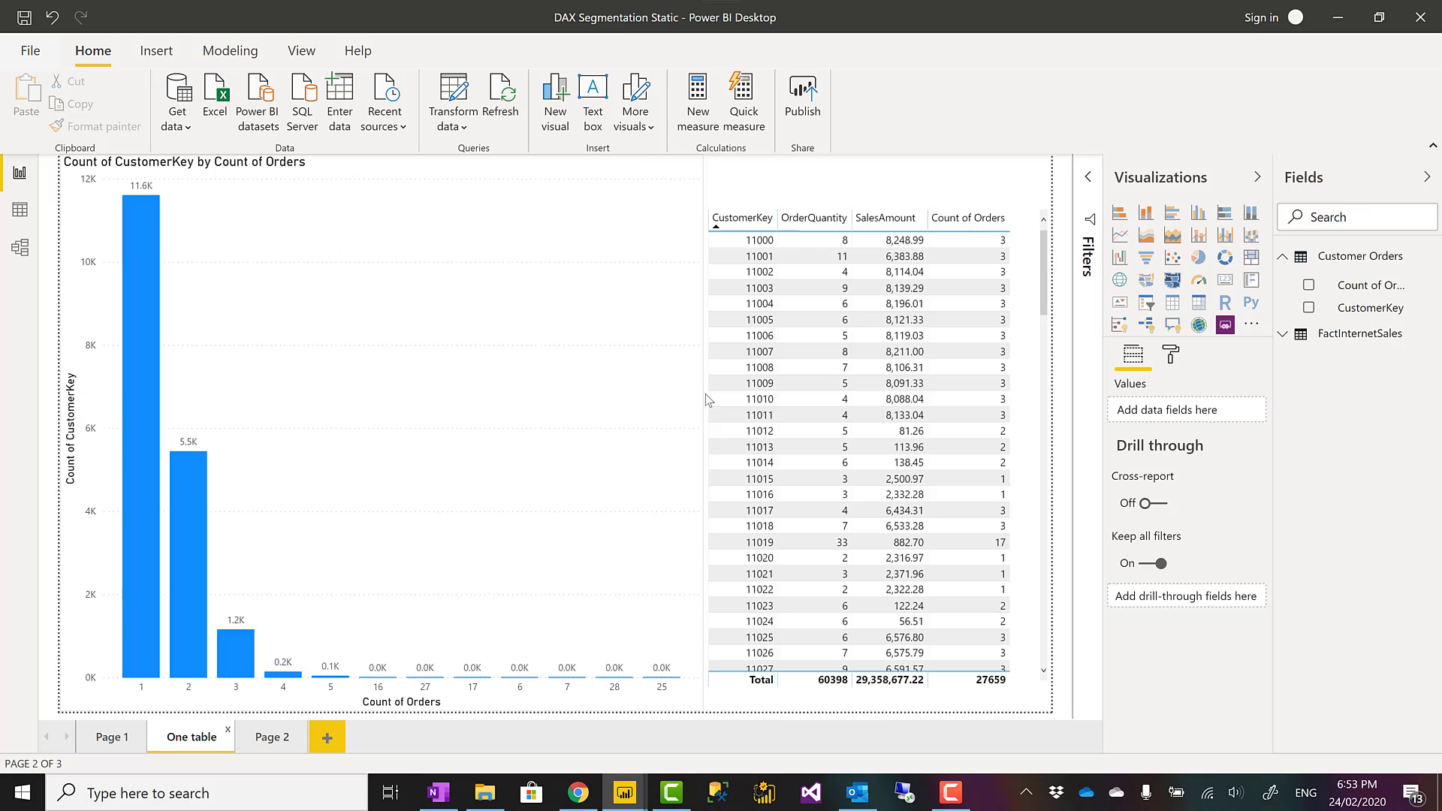
pyautogui.click(993, 240)
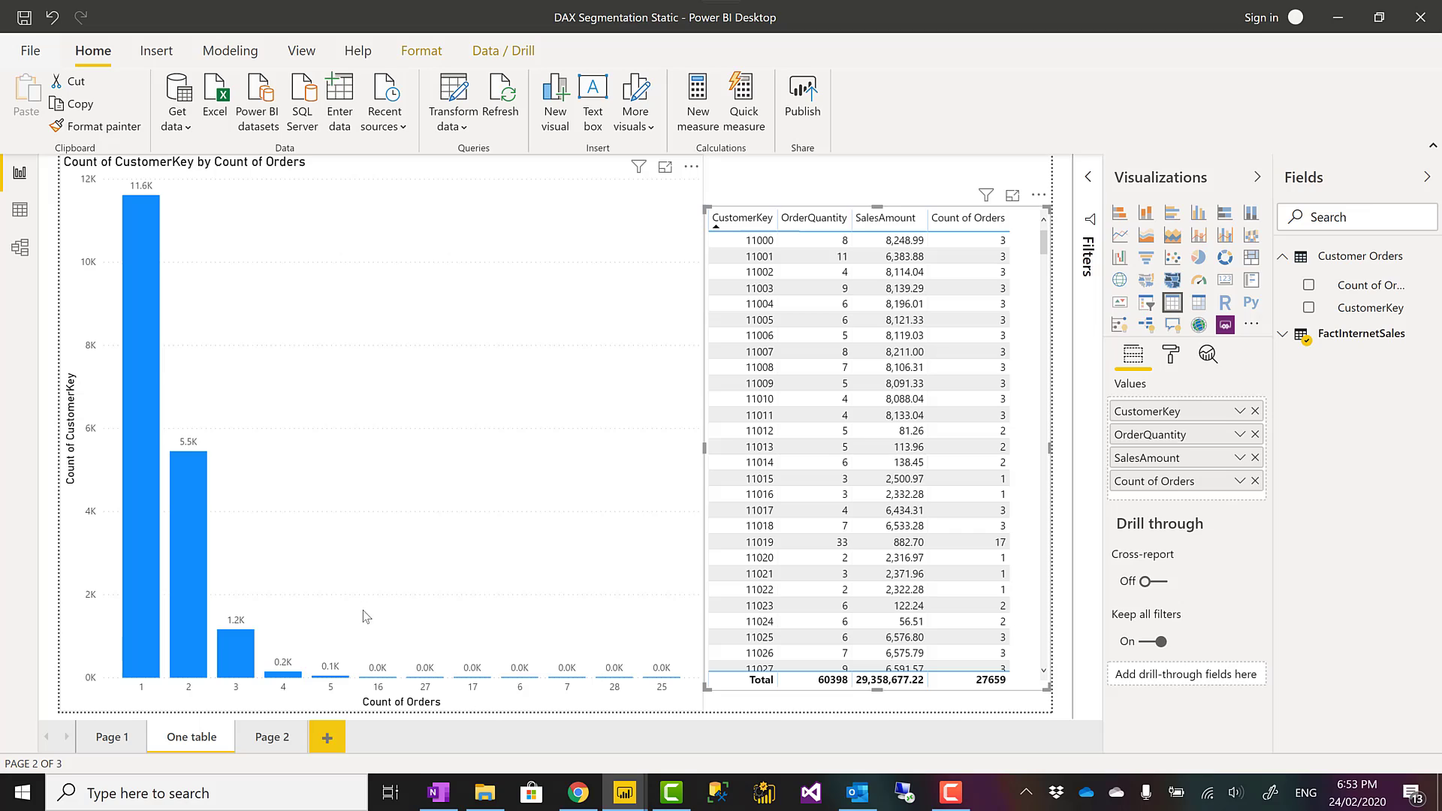
pyautogui.click(286, 674)
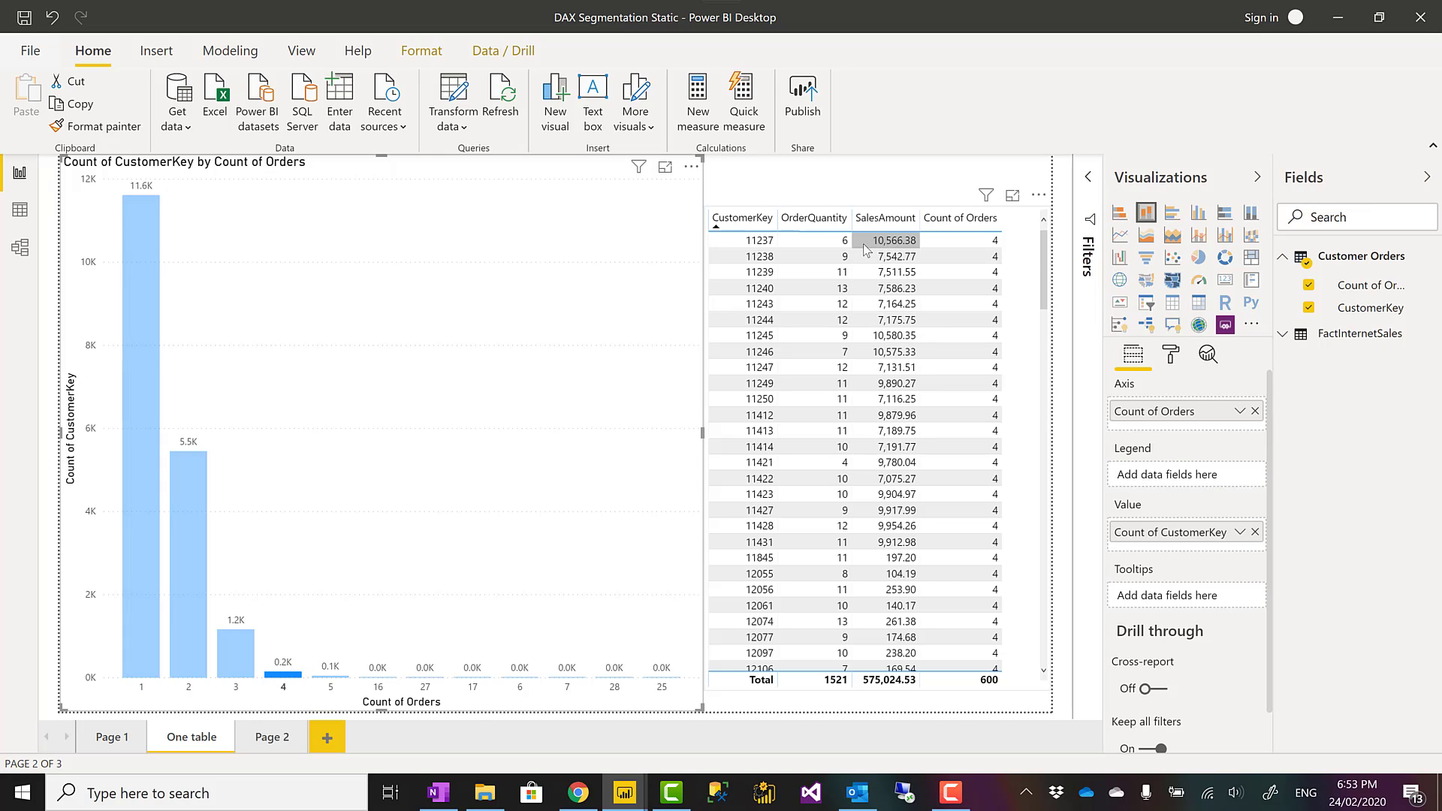
pyautogui.scroll(-4, 926, 372)
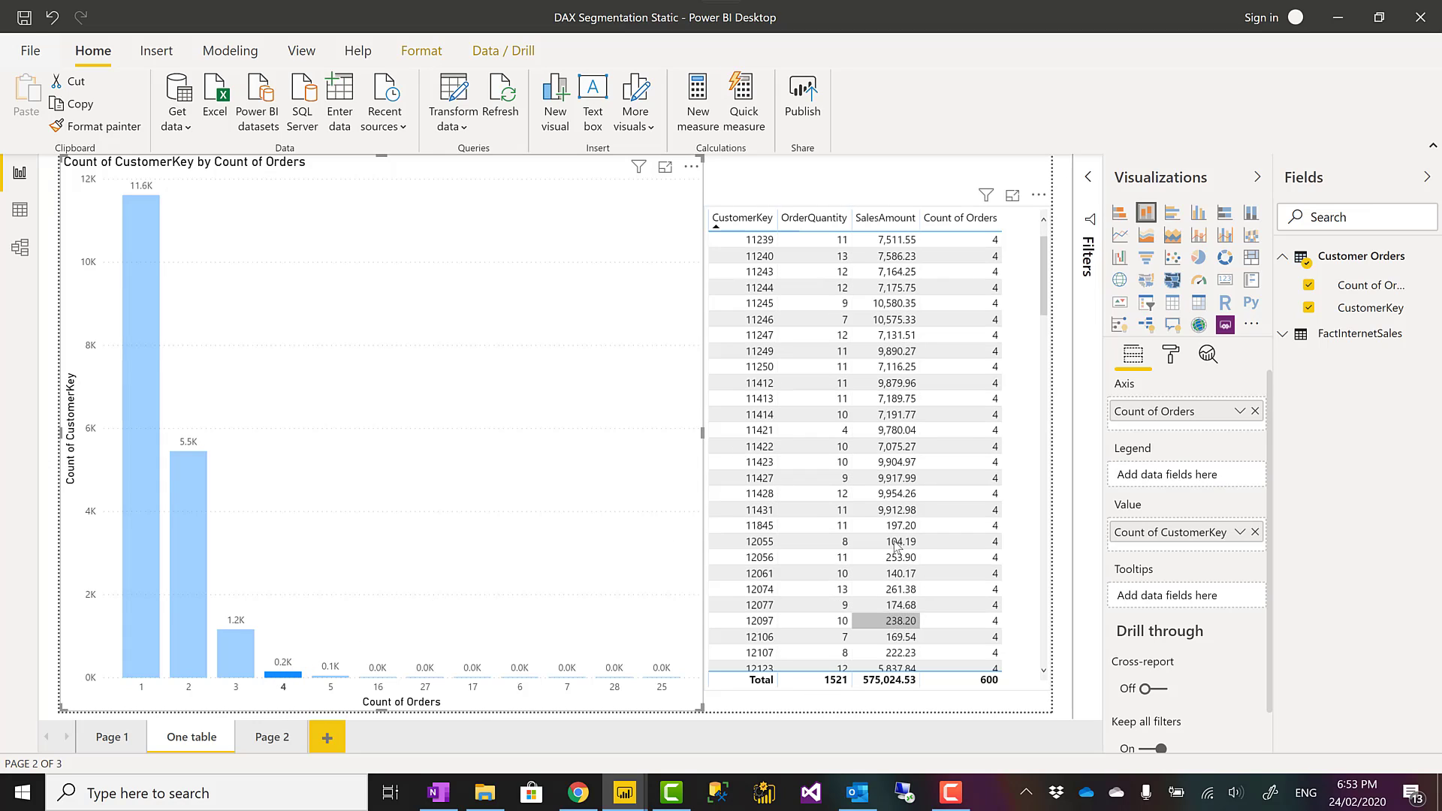
pyautogui.scroll(-2, 926, 372)
pyautogui.scroll(6, 864, 338)
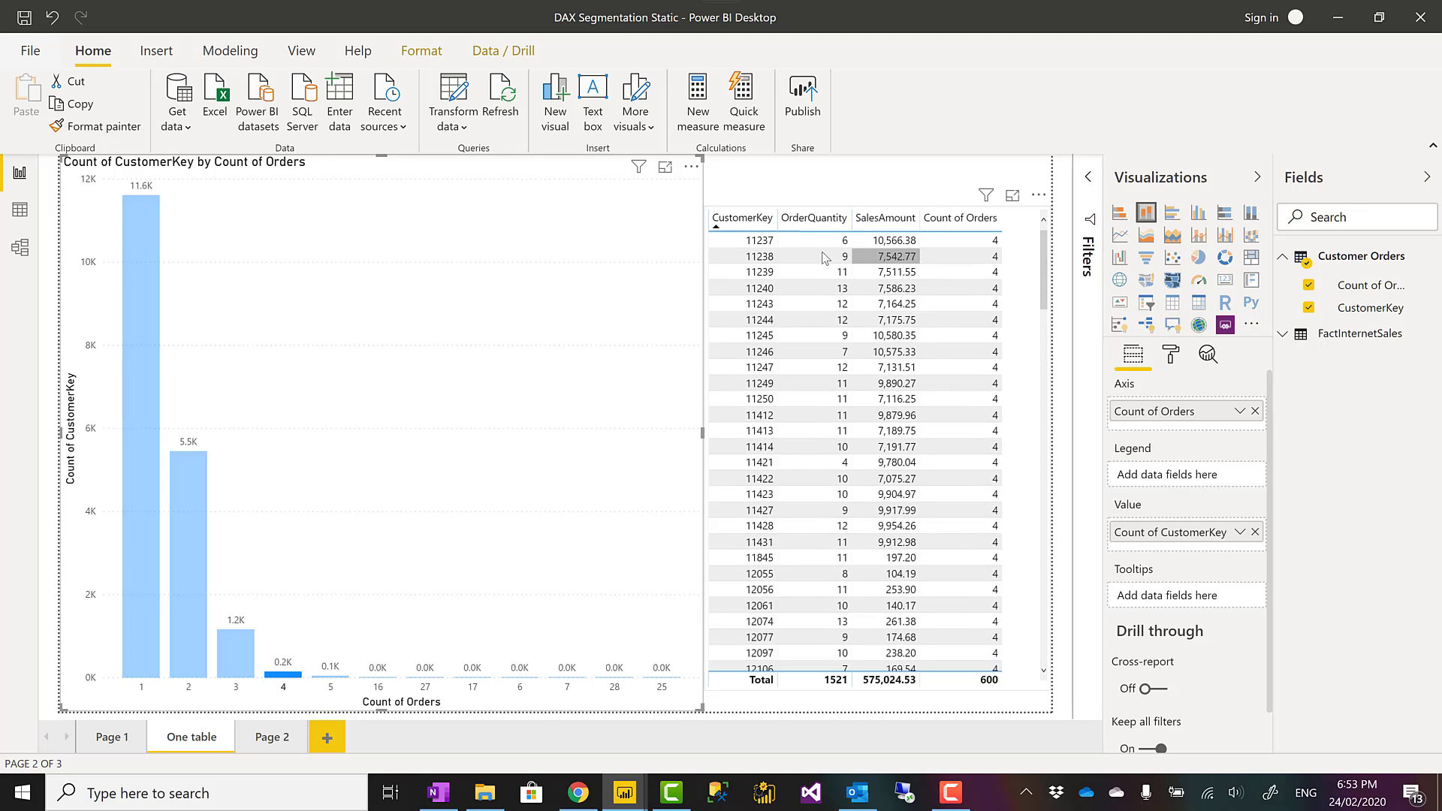
# - Cross-filter the customer table by the chart's 3-order and 2-order columns, ending on customers with 3 orders
pyautogui.click(242, 661)
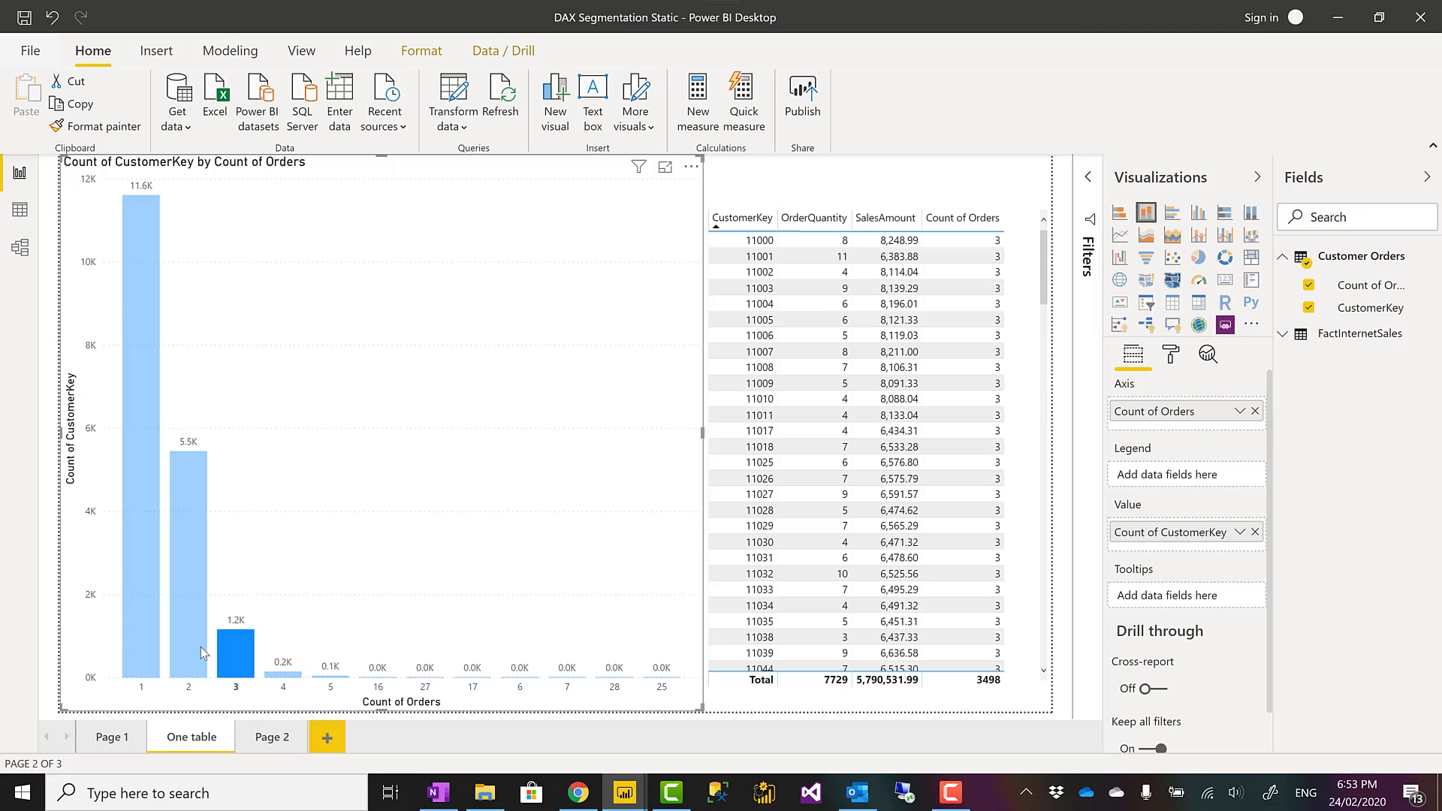
pyautogui.click(188, 642)
pyautogui.click(231, 665)
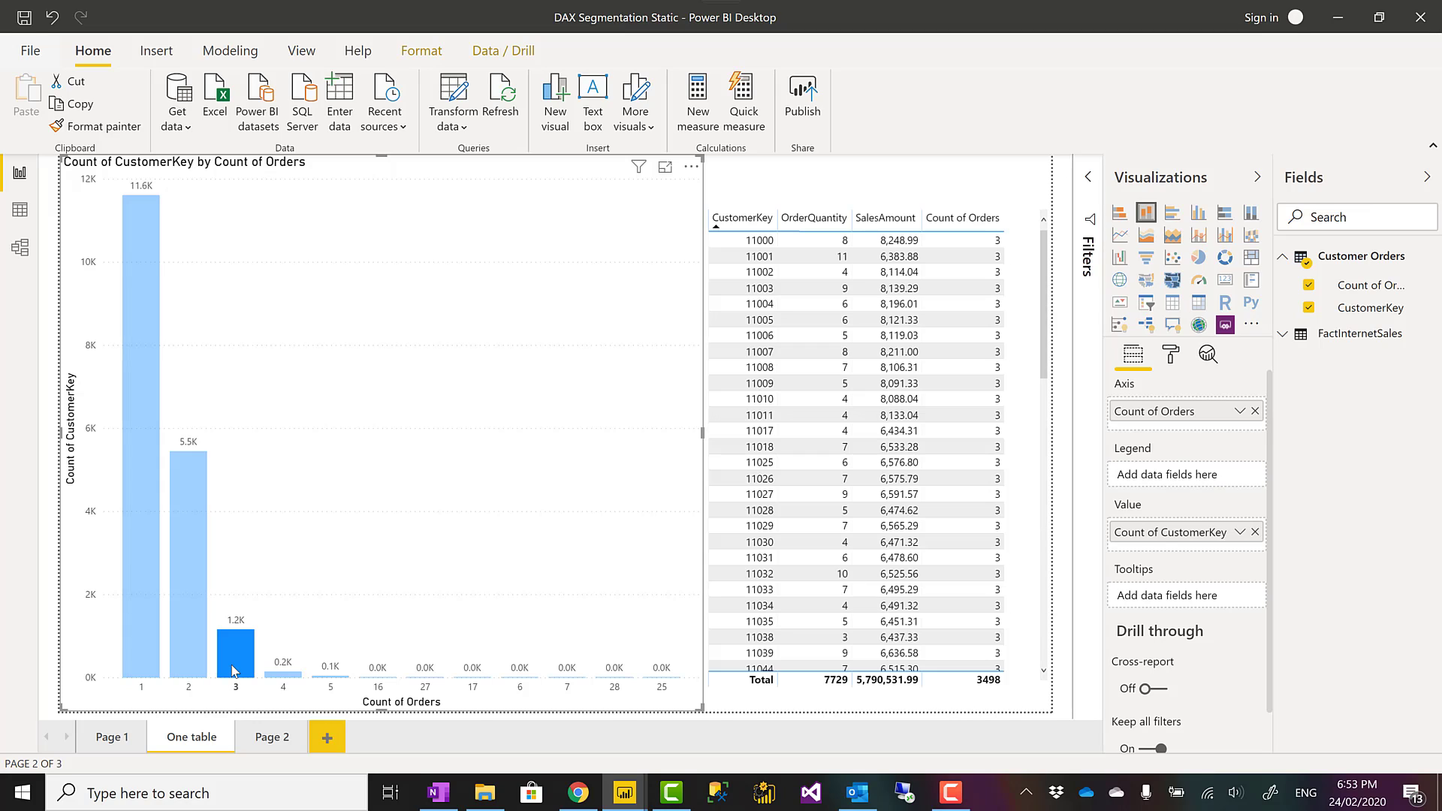
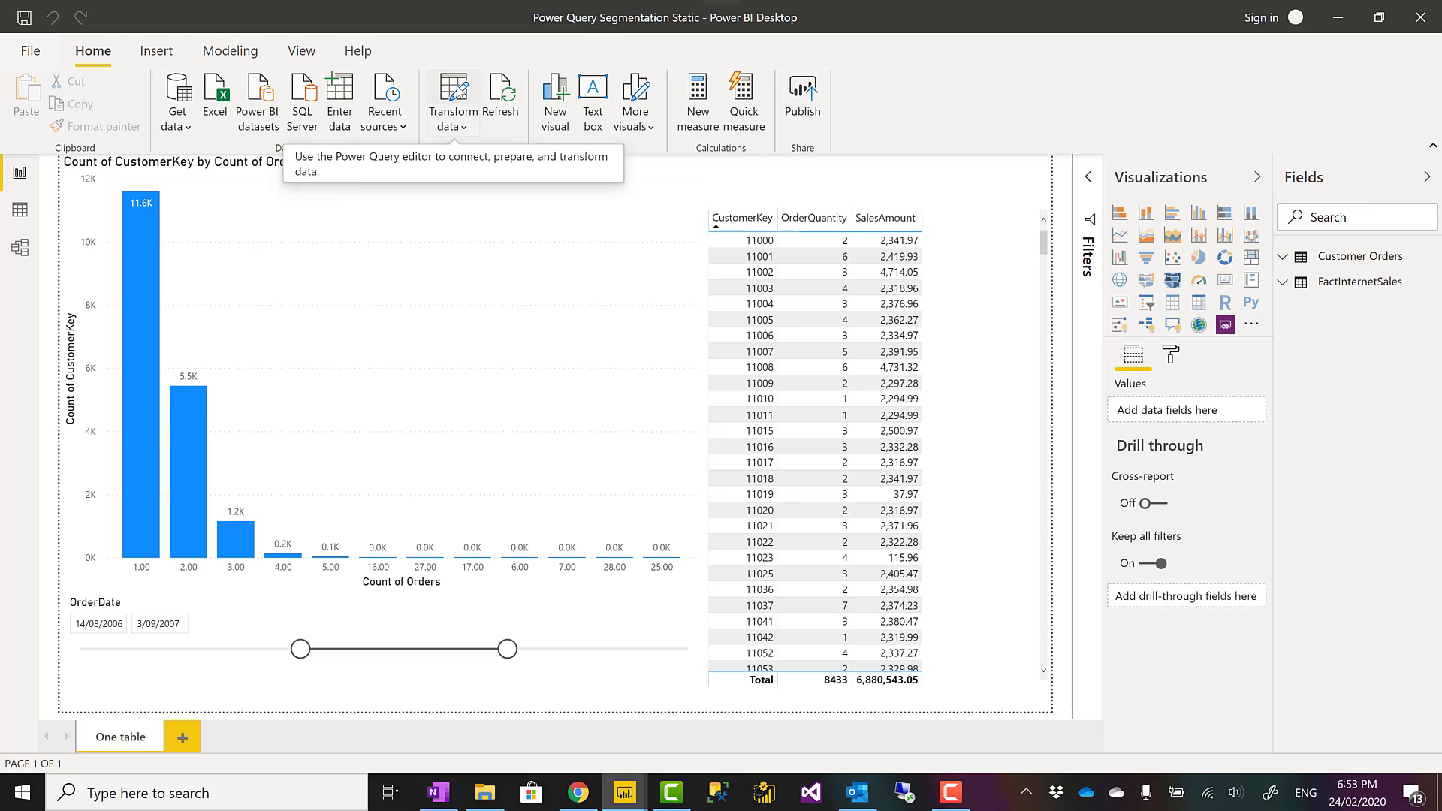
# - In the Power Query Segmentation Static file, open the Power Query Editor and create a reference of the FactInternetSales query
pyautogui.click(453, 95)
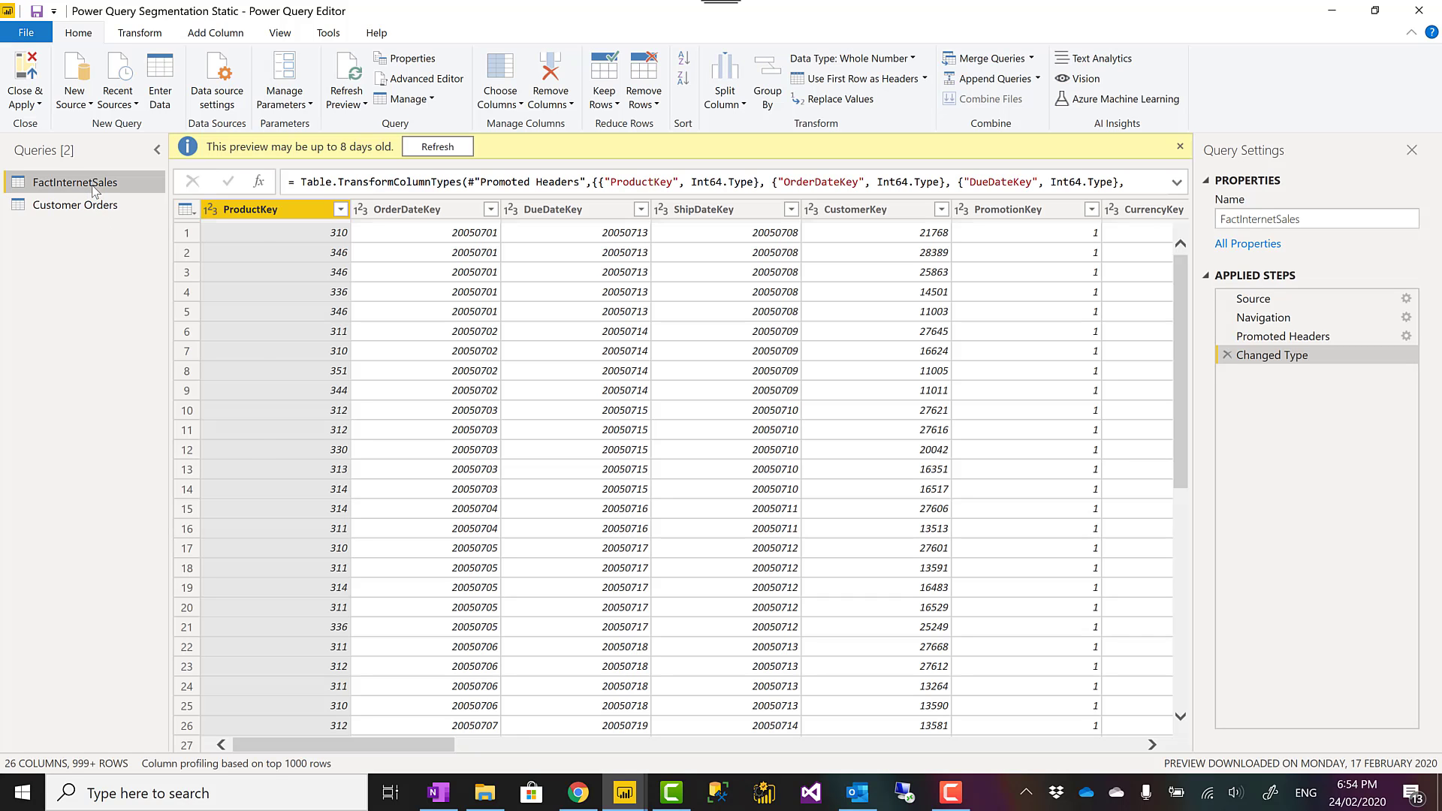
pyautogui.rightClick(93, 187)
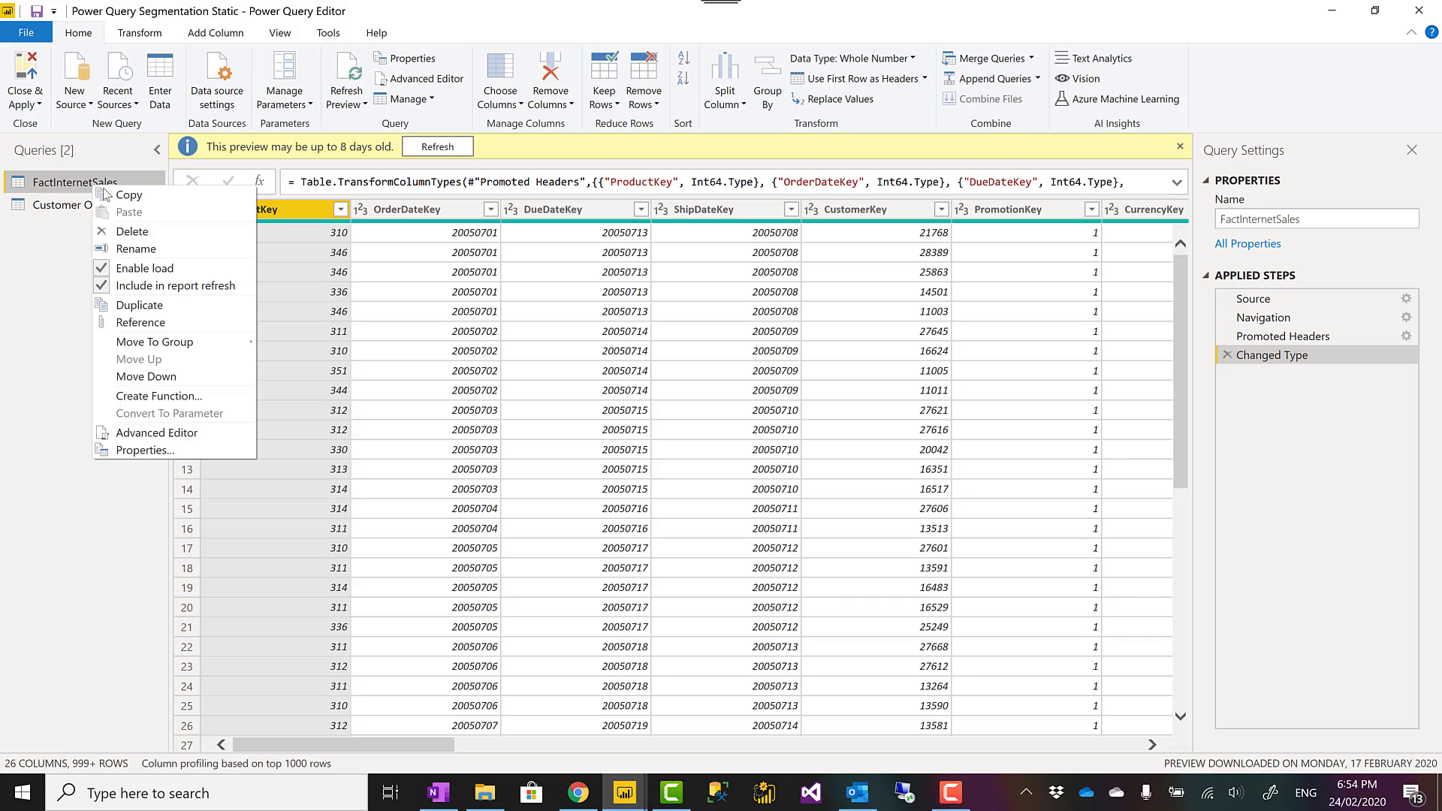
pyautogui.click(59, 219)
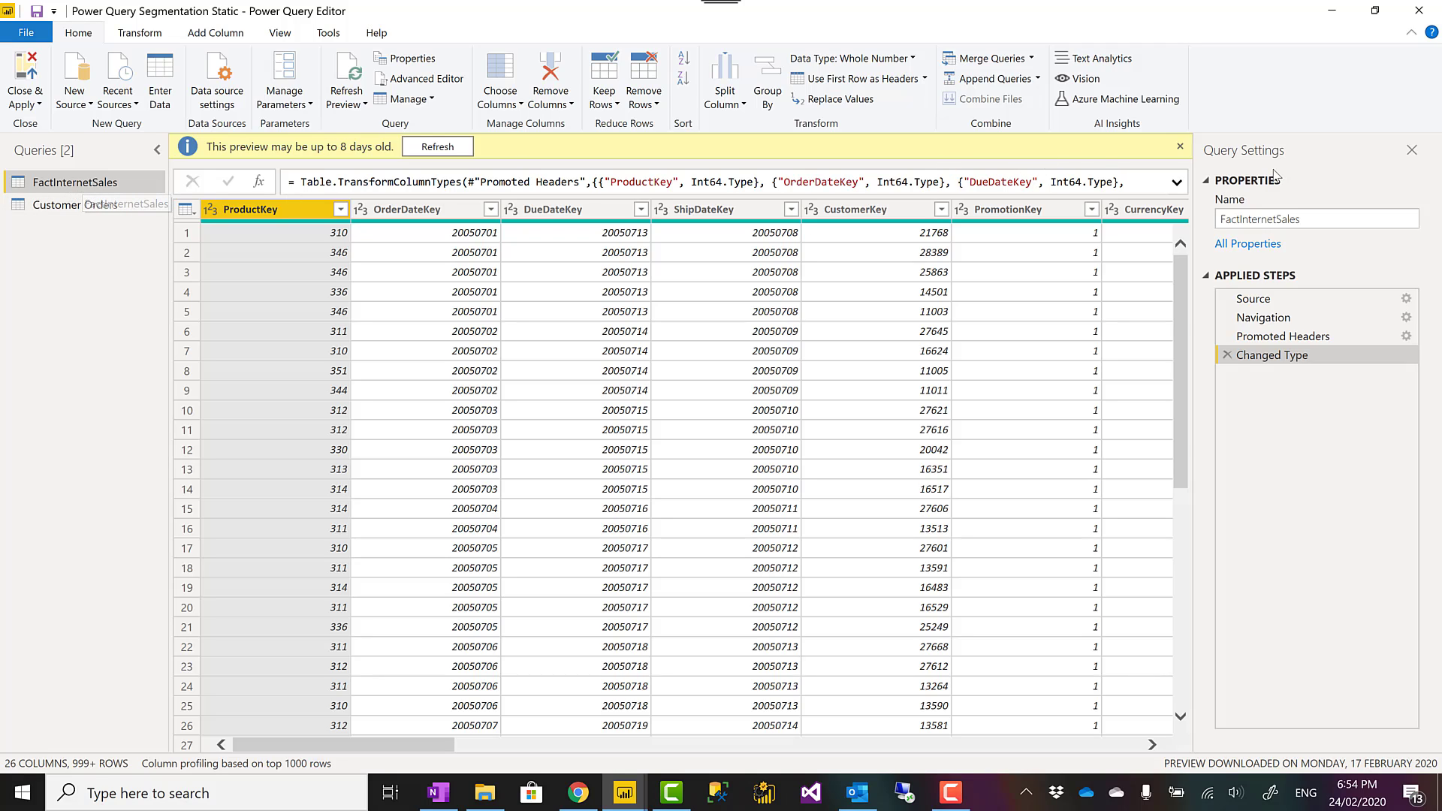
pyautogui.click(1180, 147)
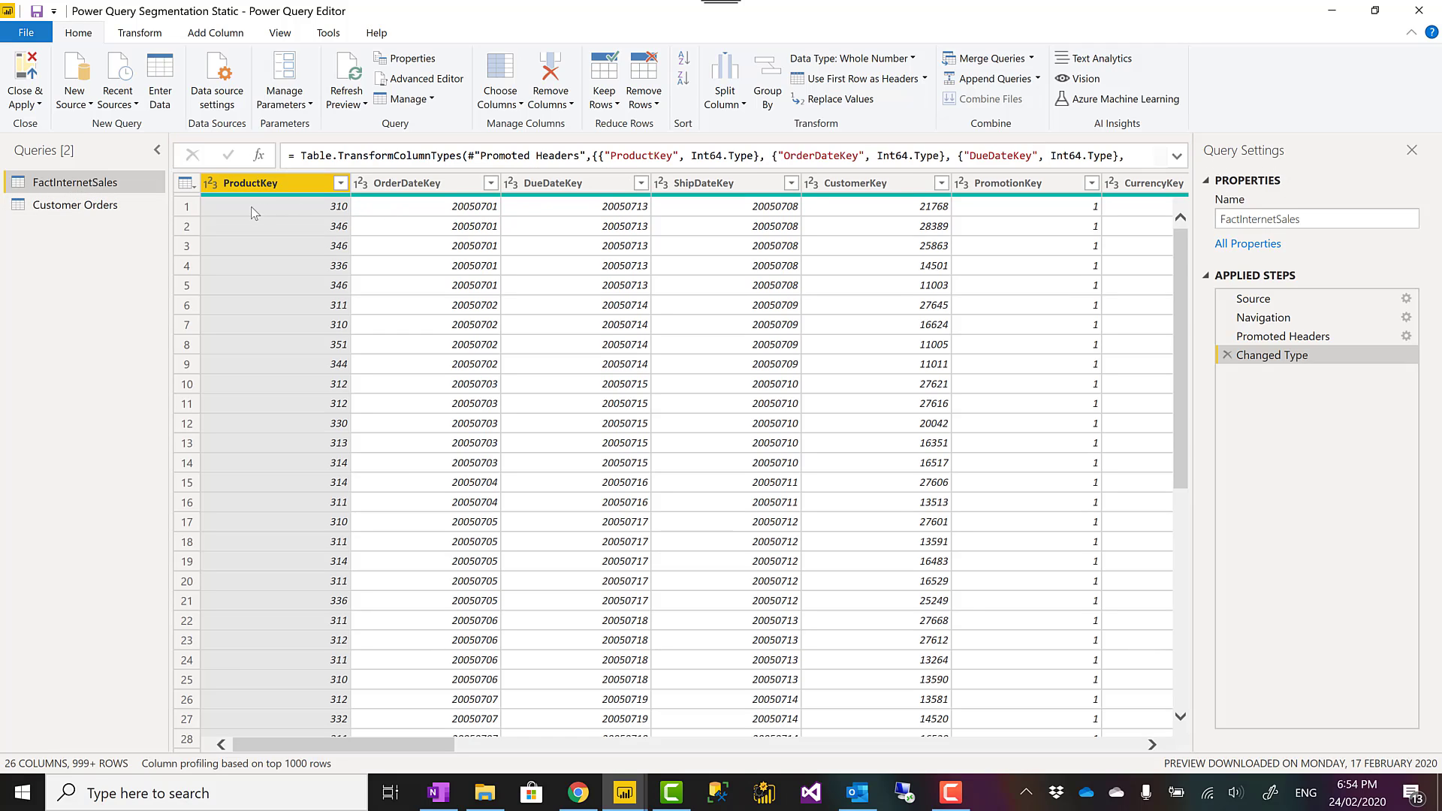
pyautogui.rightClick(76, 188)
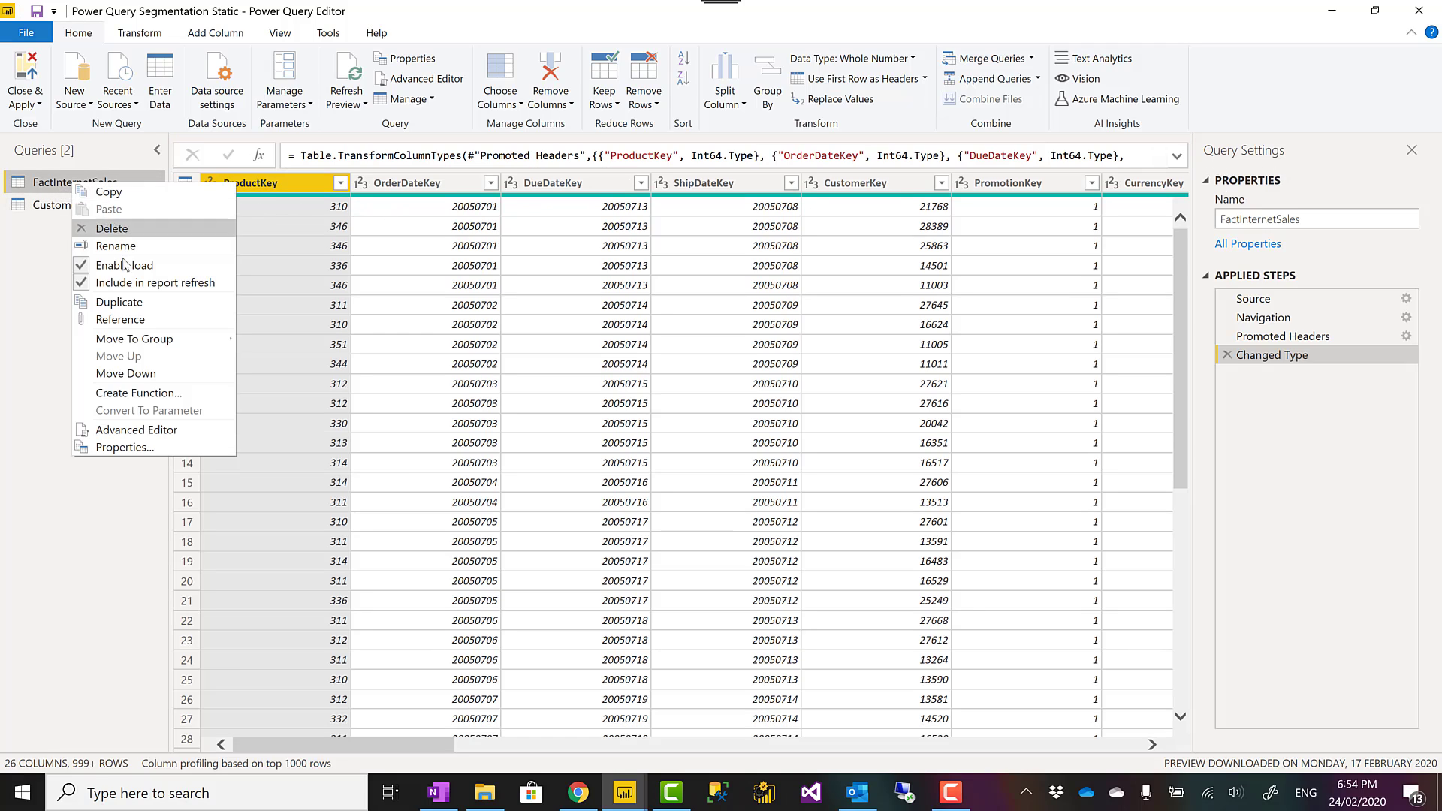
pyautogui.click(112, 319)
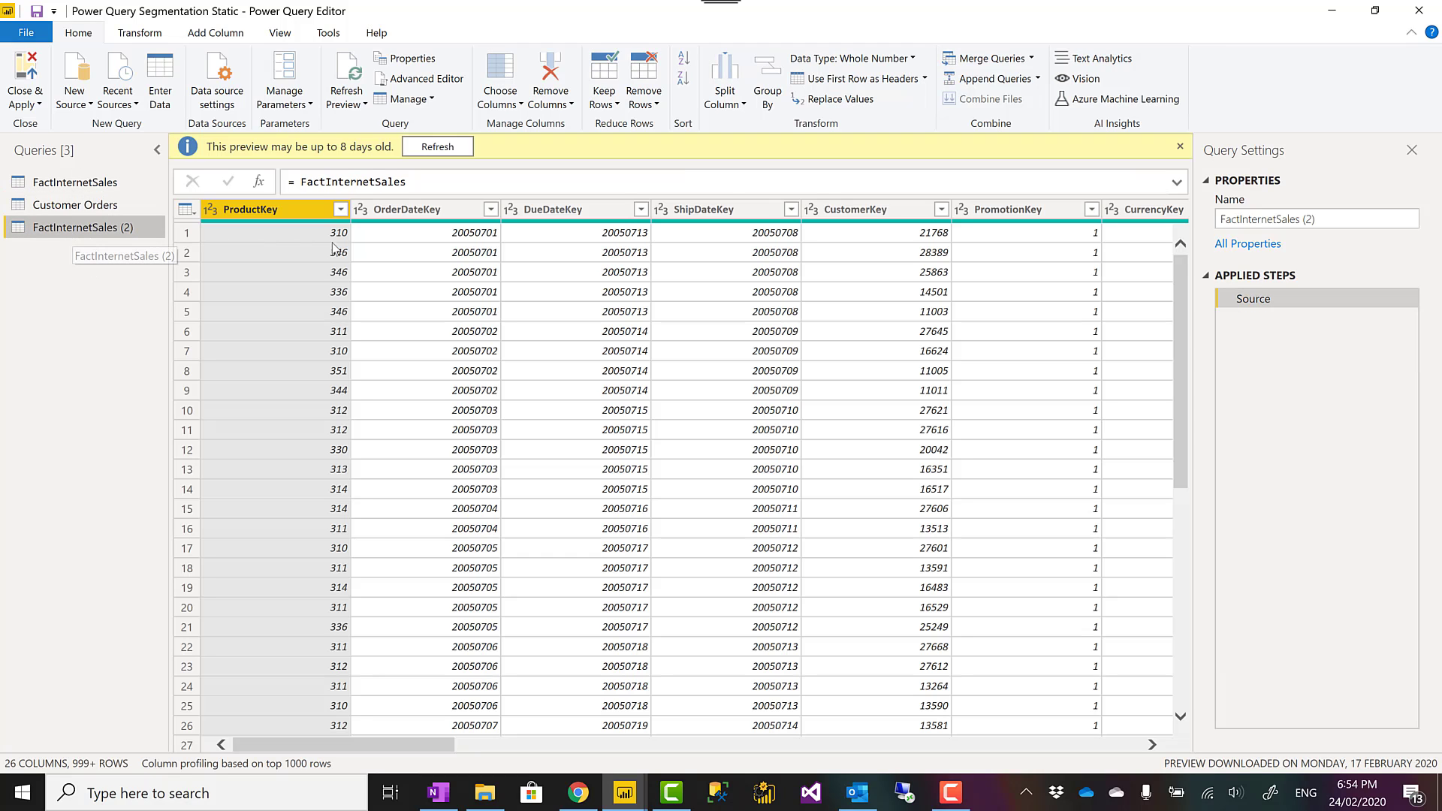
# - Group the FactInternetSales (2) query by CustomerKey, using Count Distinct Rows in a new column named Count of orders
pyautogui.click(898, 214)
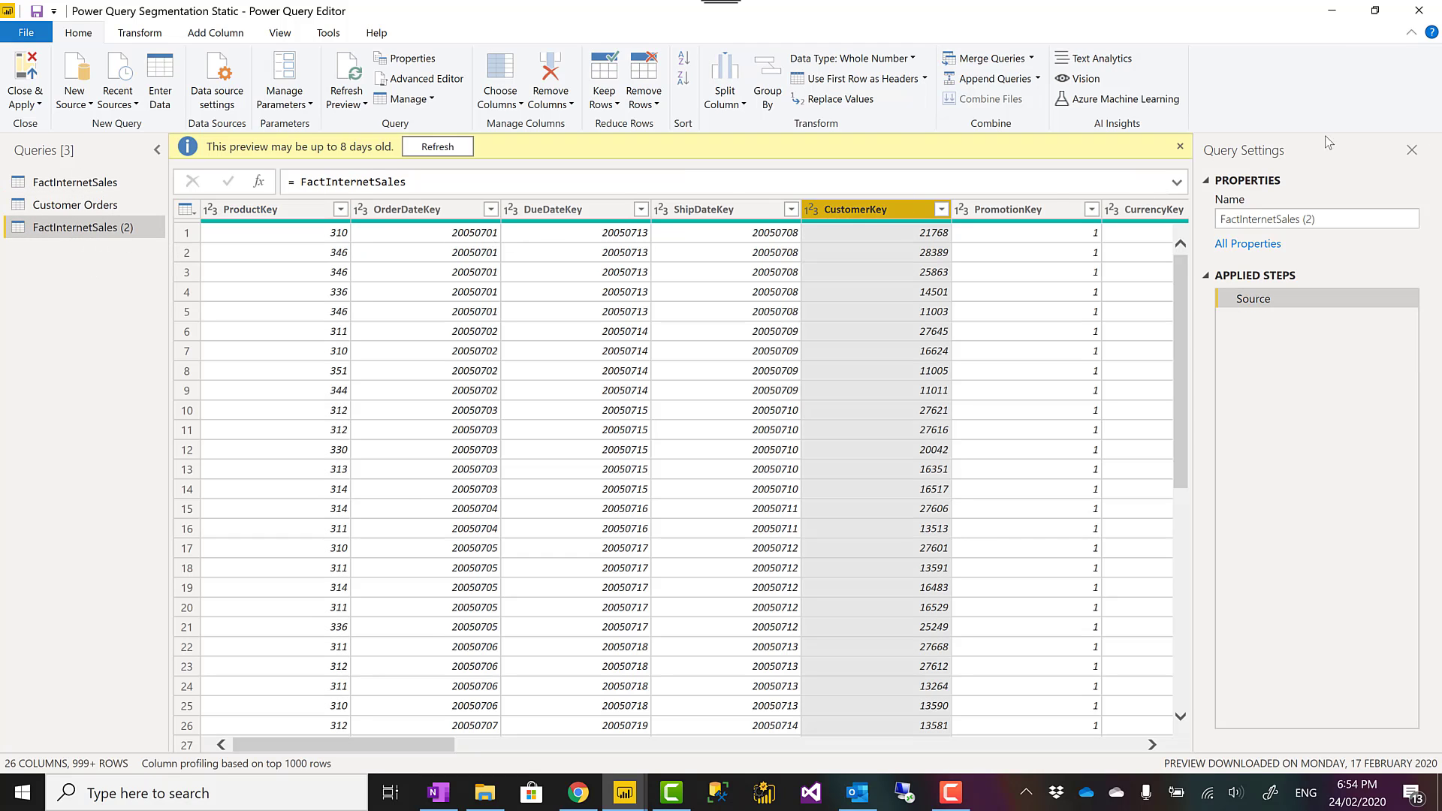
pyautogui.click(1180, 146)
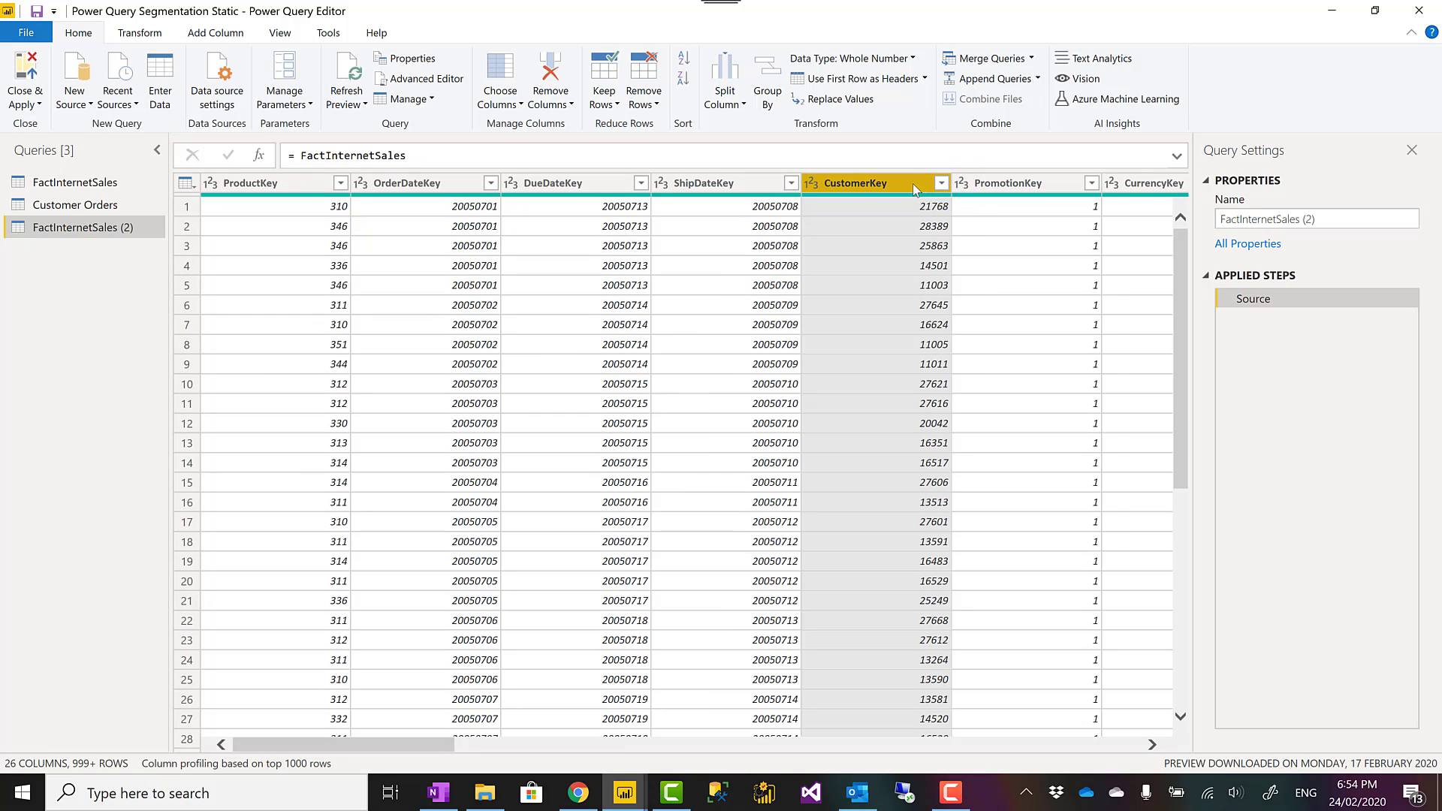
pyautogui.rightClick(915, 188)
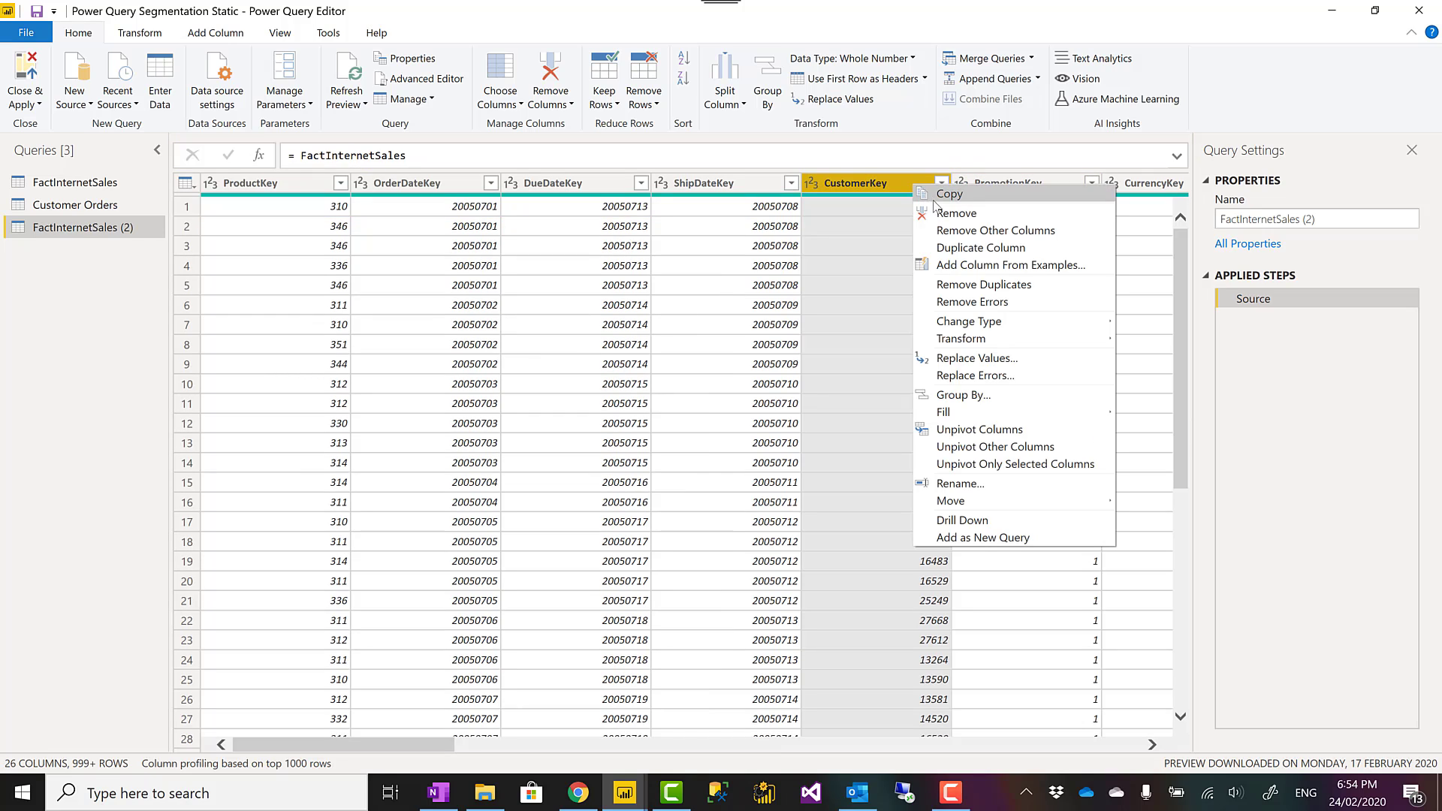
pyautogui.click(980, 400)
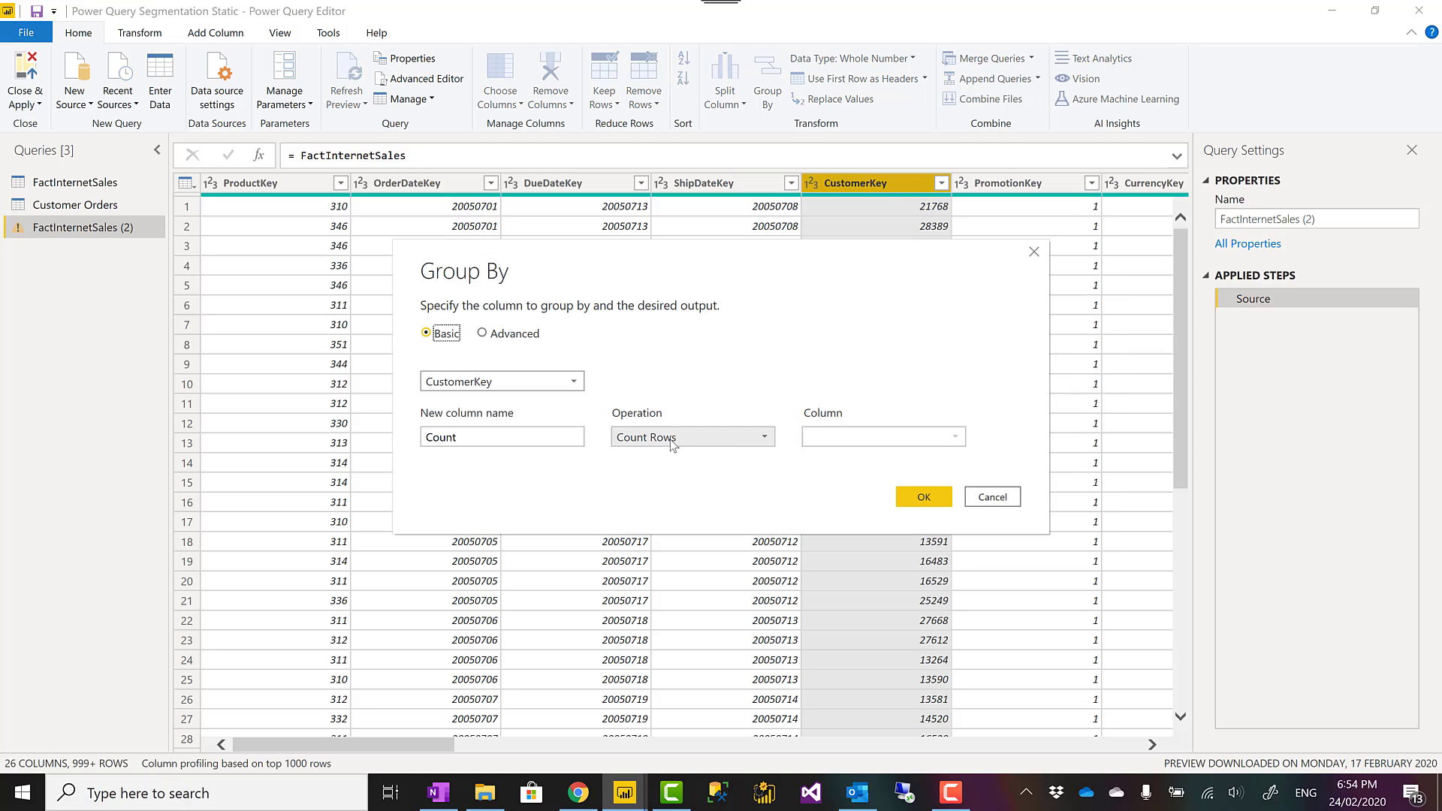
pyautogui.click(664, 440)
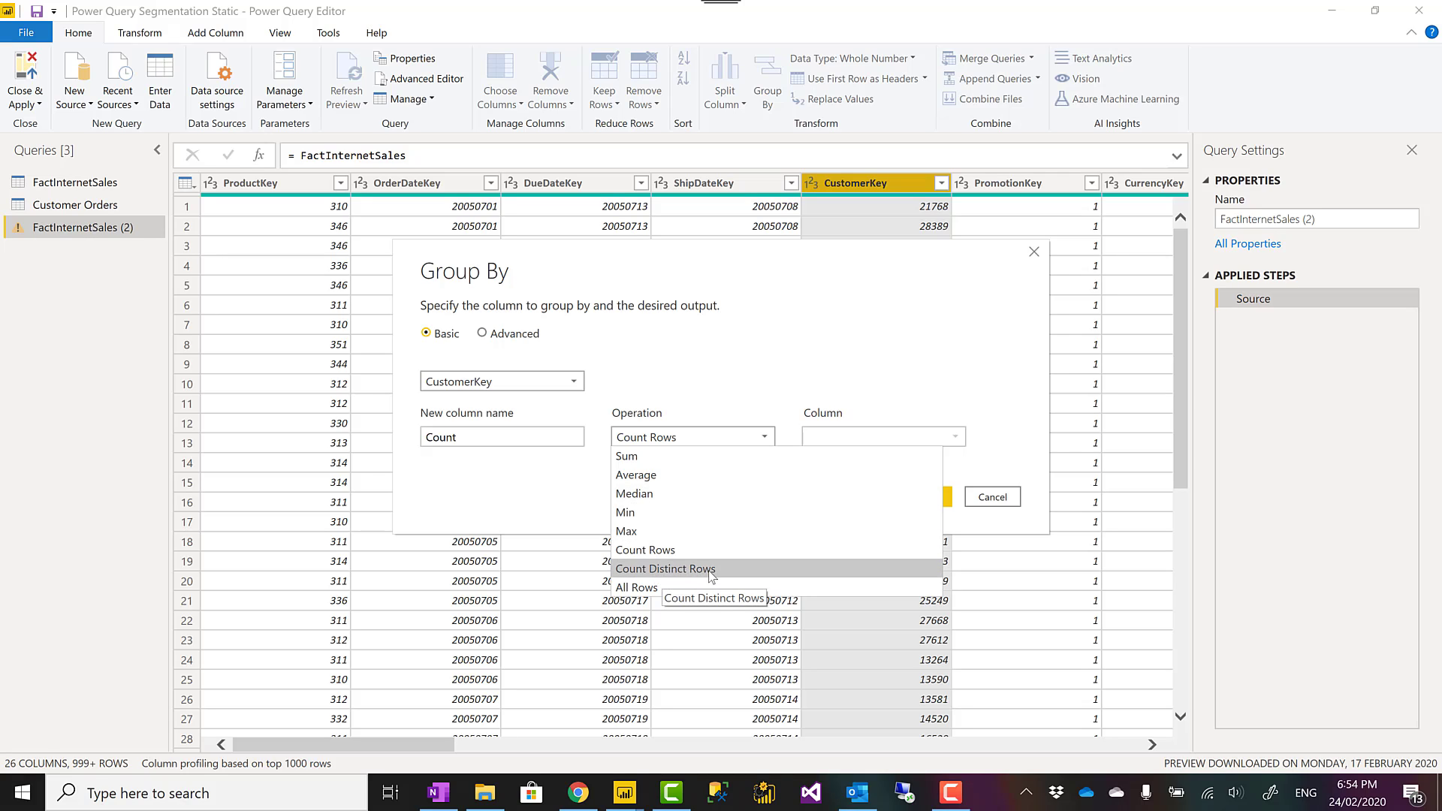
pyautogui.click(712, 570)
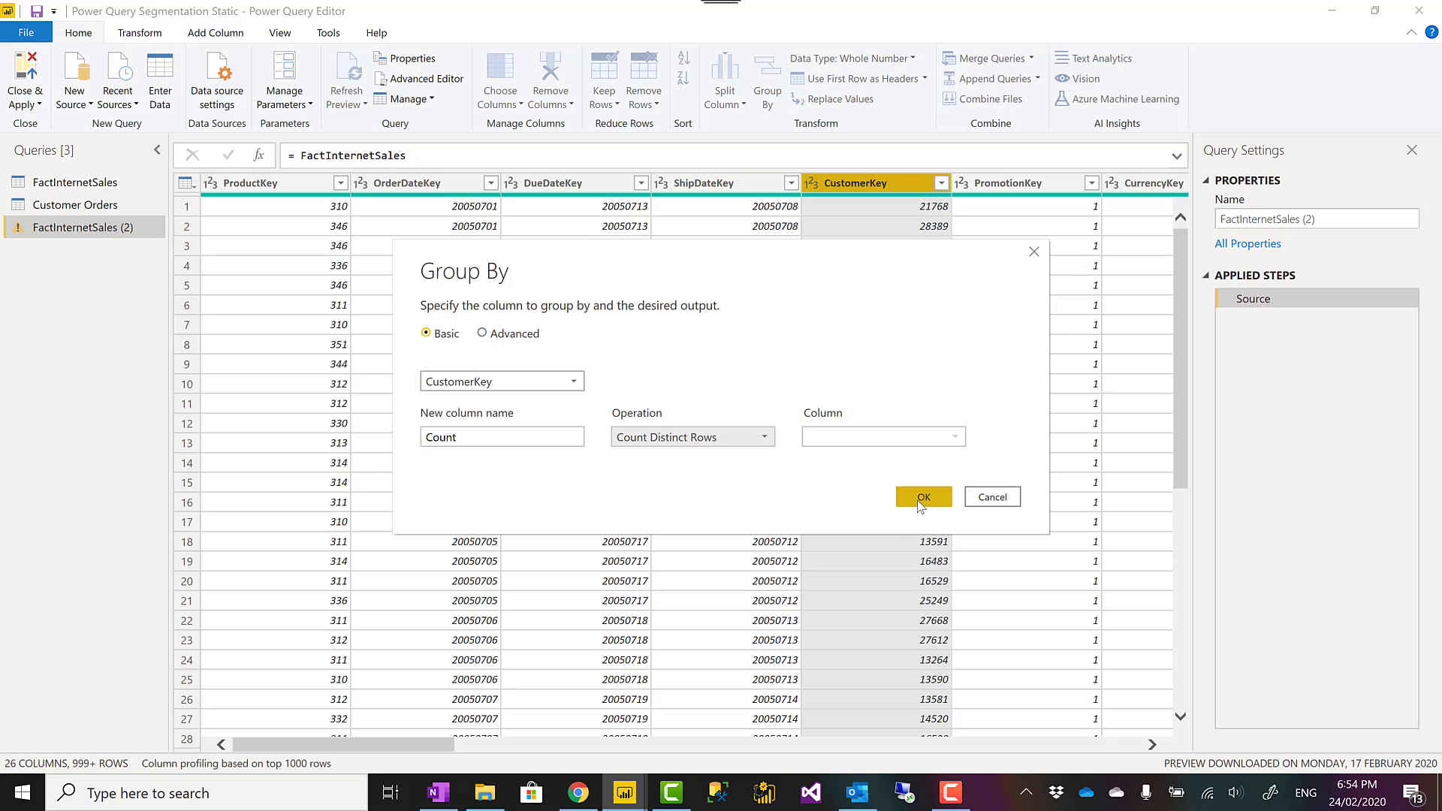
pyautogui.click(493, 444)
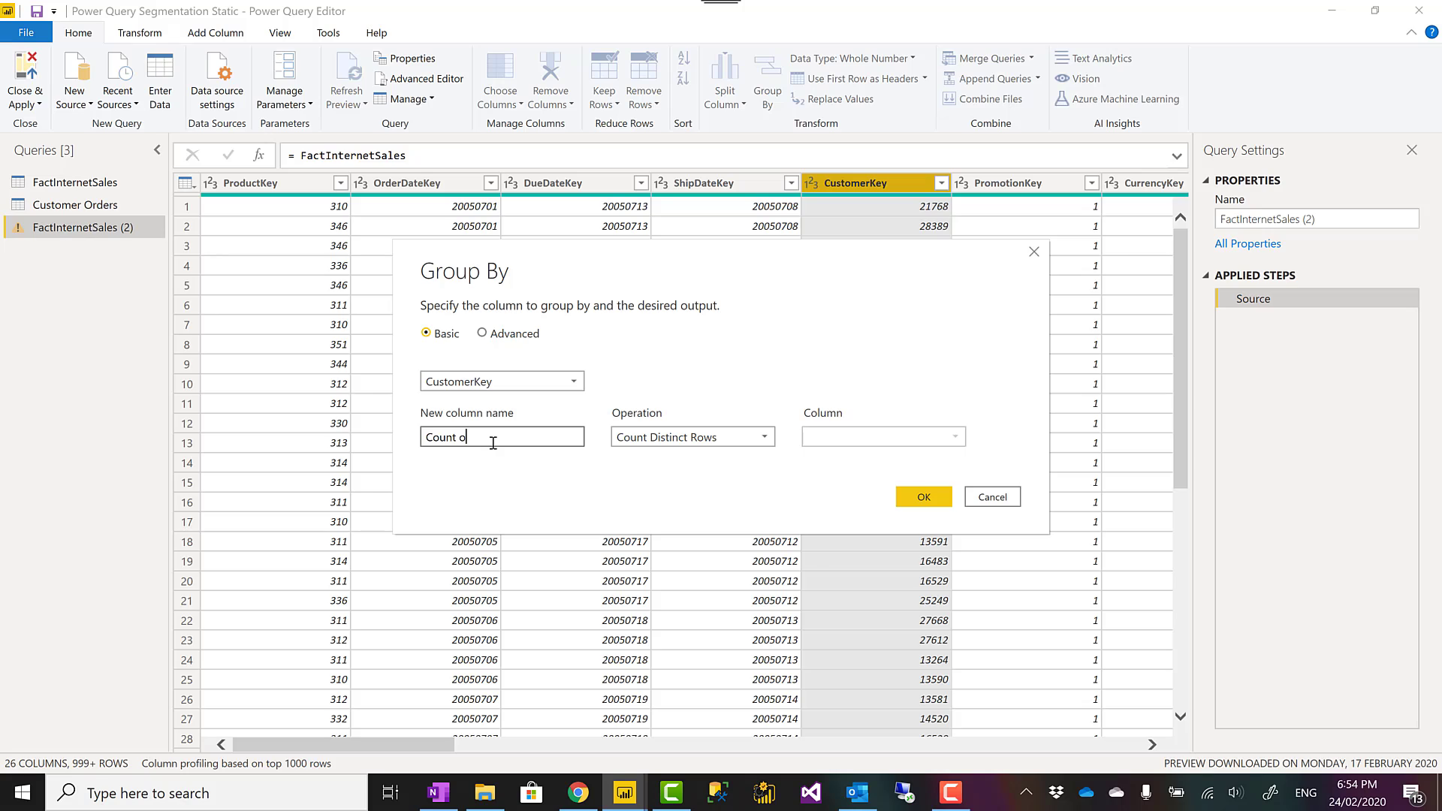
pyautogui.write('of orders')
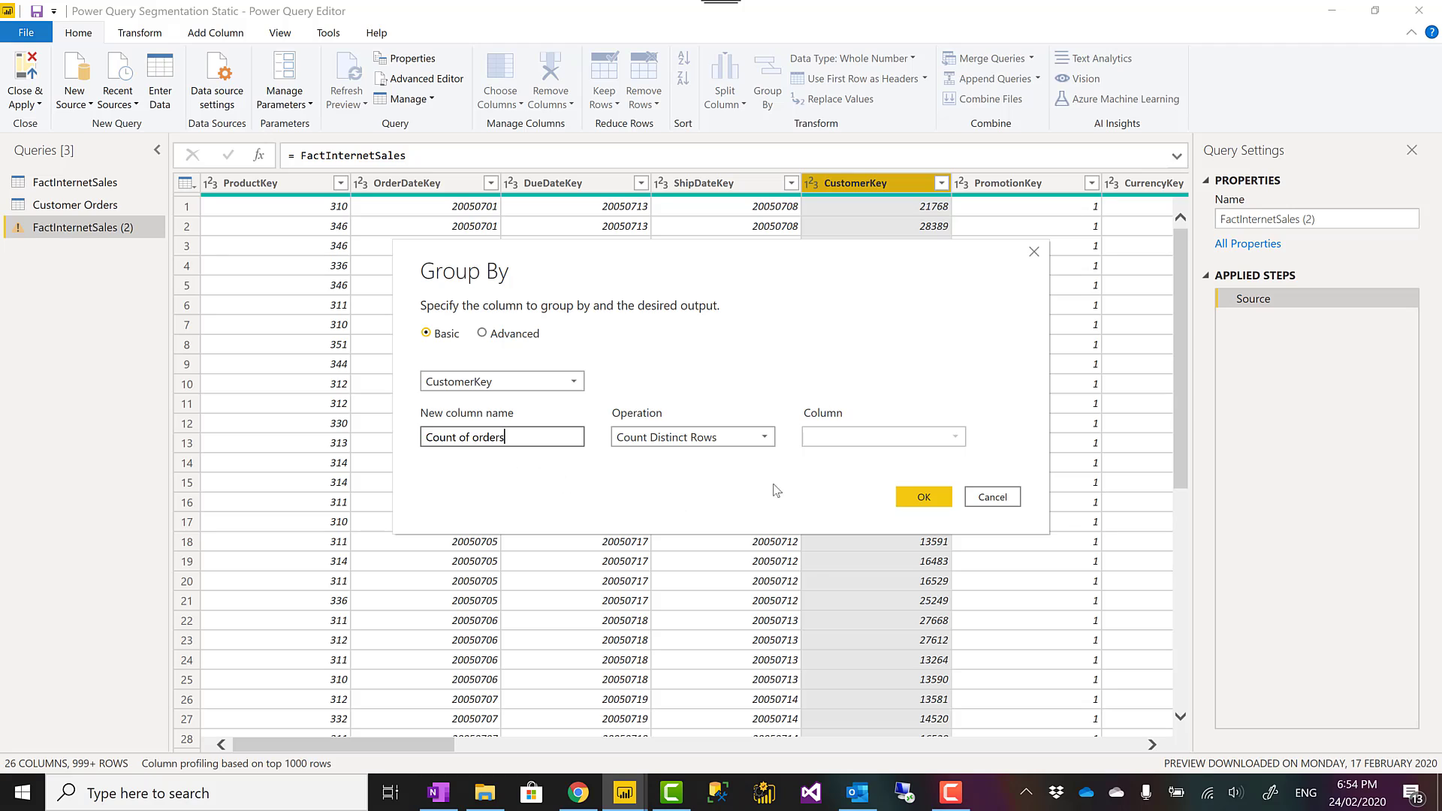
pyautogui.click(927, 501)
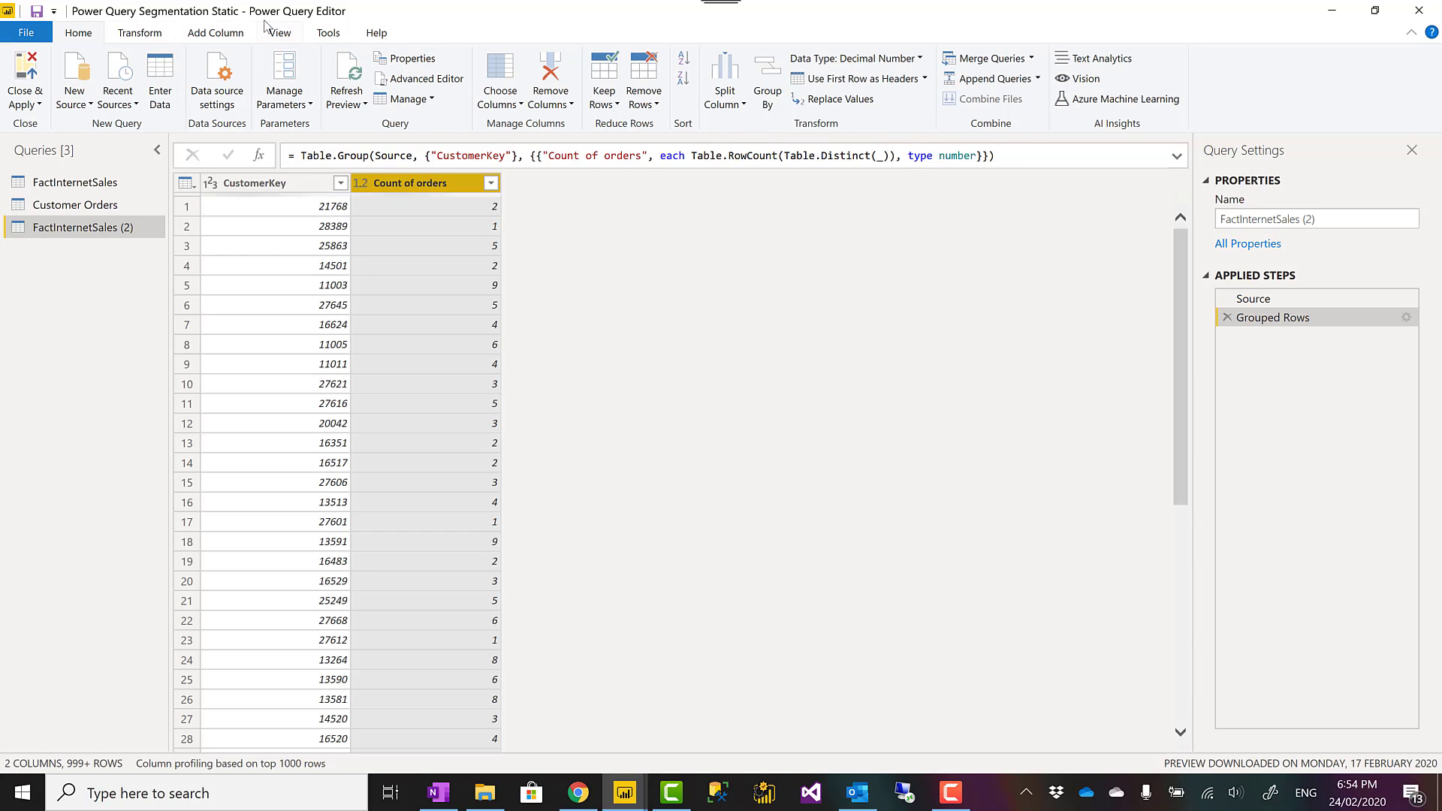
# - Edit the Grouped Rows formula to count distinct orders, replacing Table.Distinct(_) with List.Distinct(_[SalesOrderNumber])
pyautogui.doubleClick(801, 155)
pyautogui.write('List')
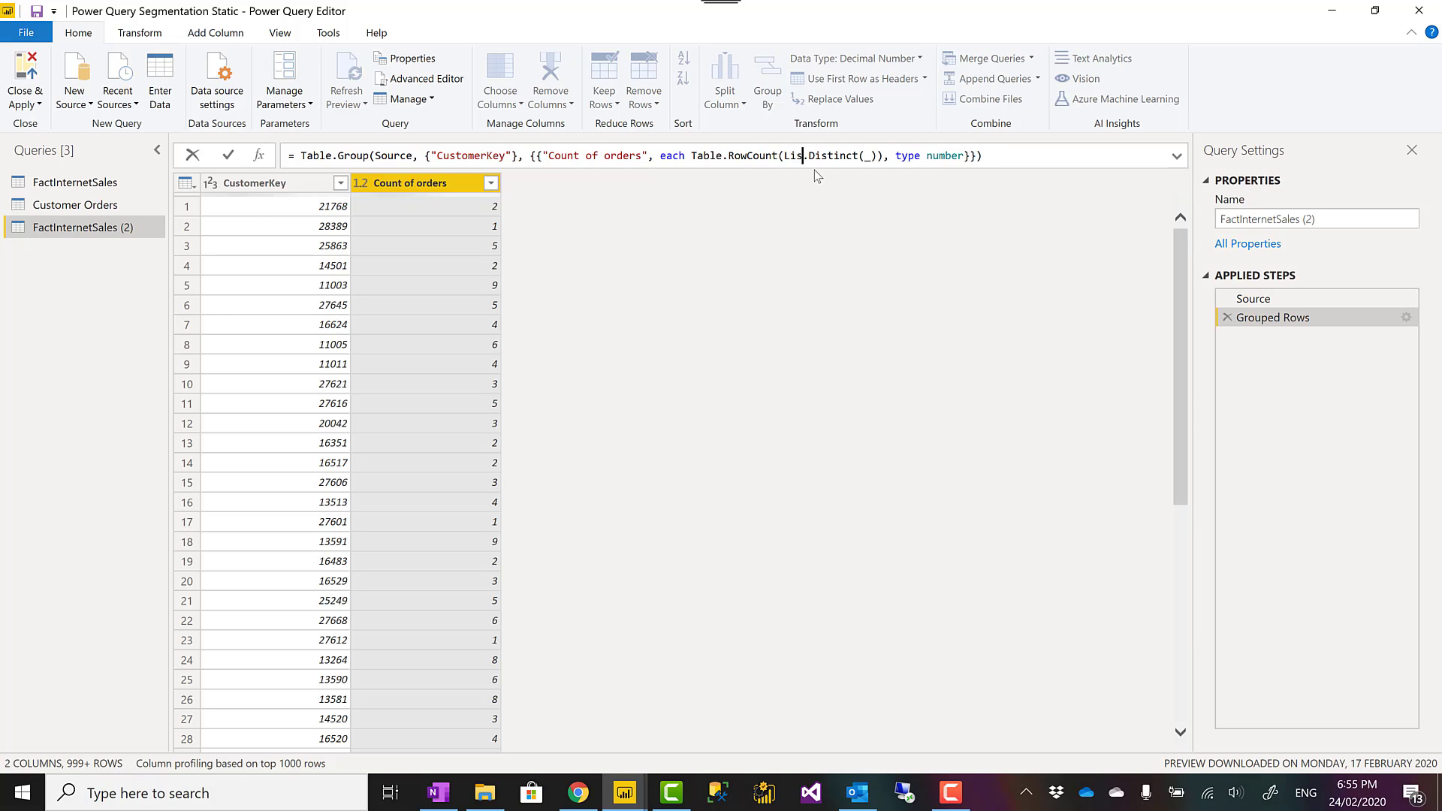
pyautogui.click(876, 156)
pyautogui.write('[')
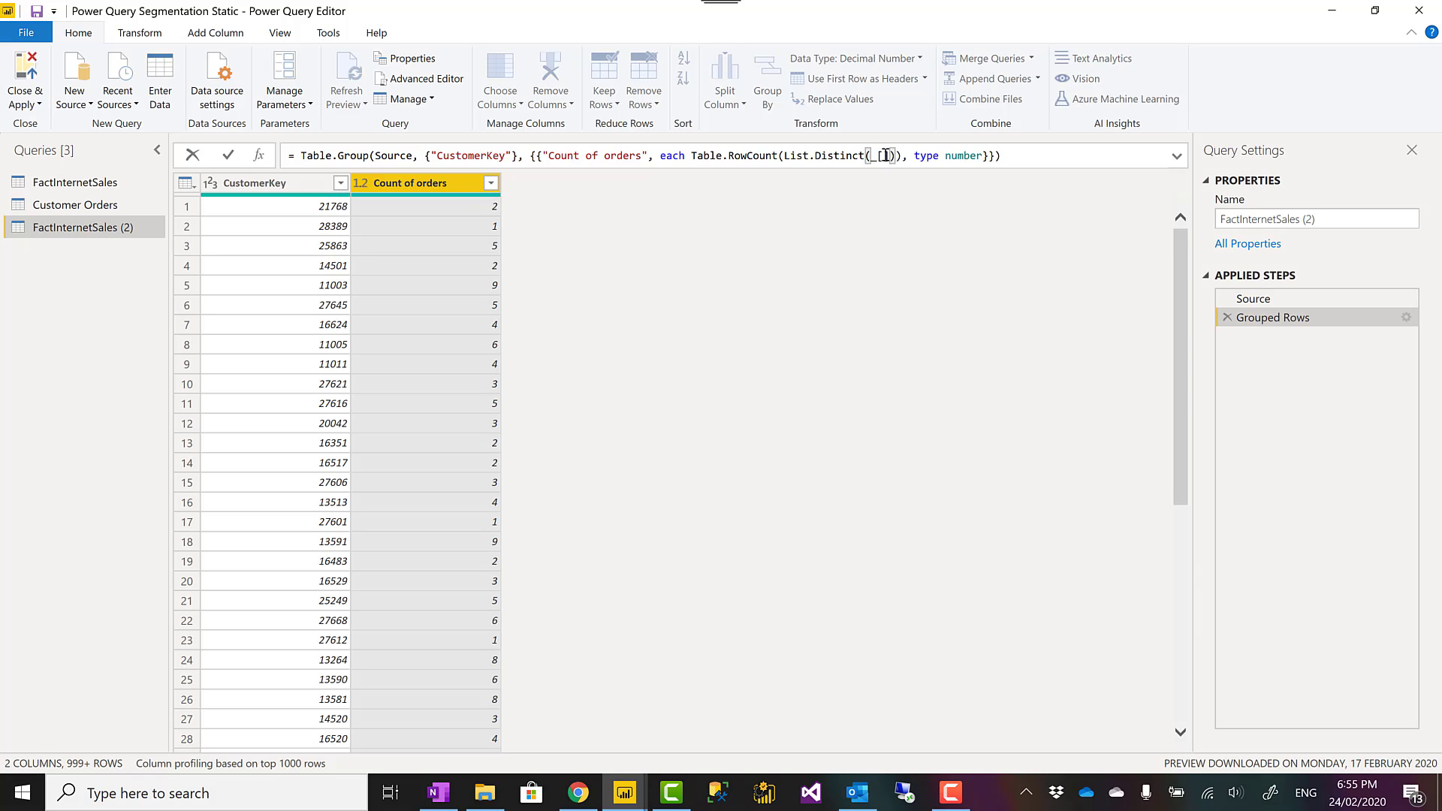
pyautogui.write('Sales')
pyautogui.write('OrderN')
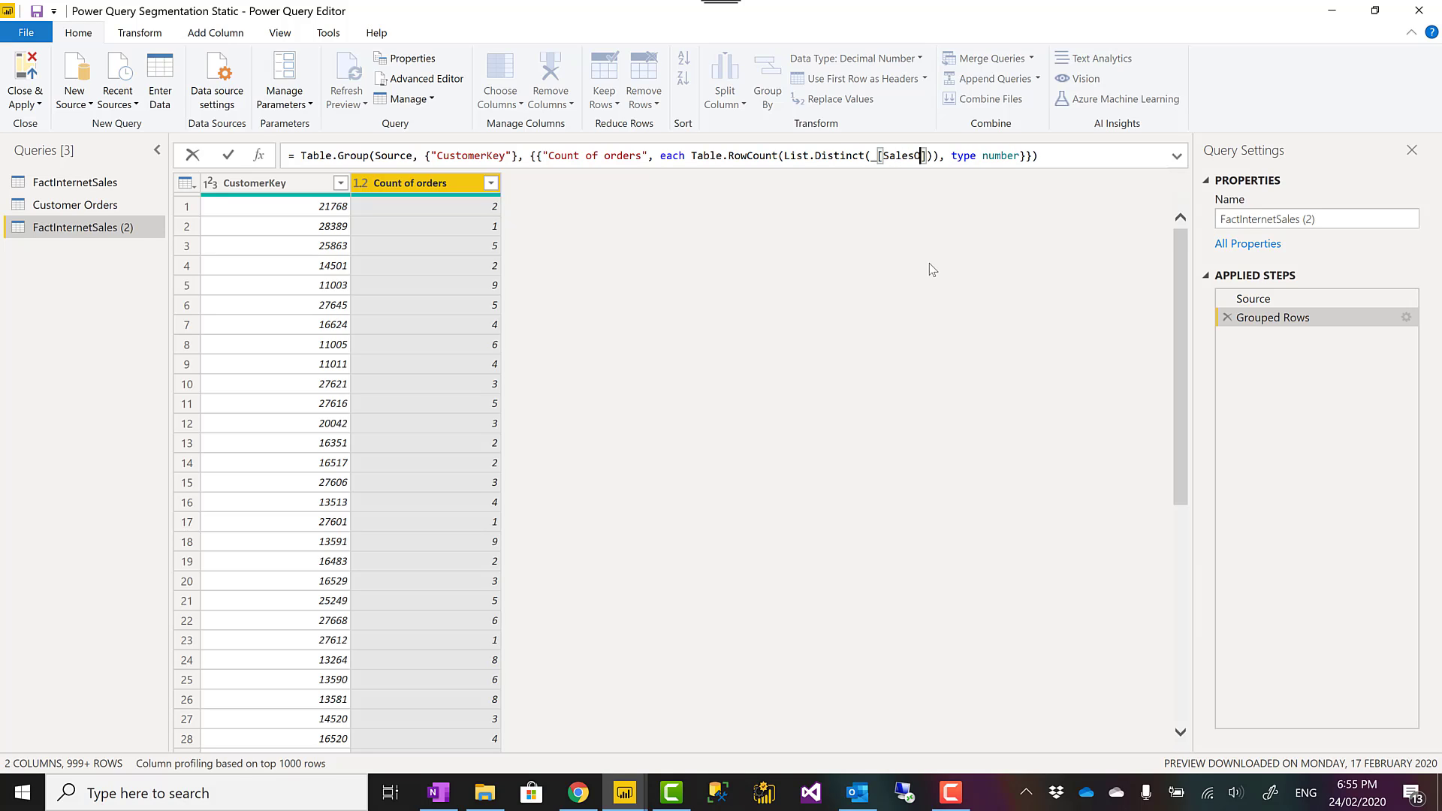
pyautogui.write('umber')
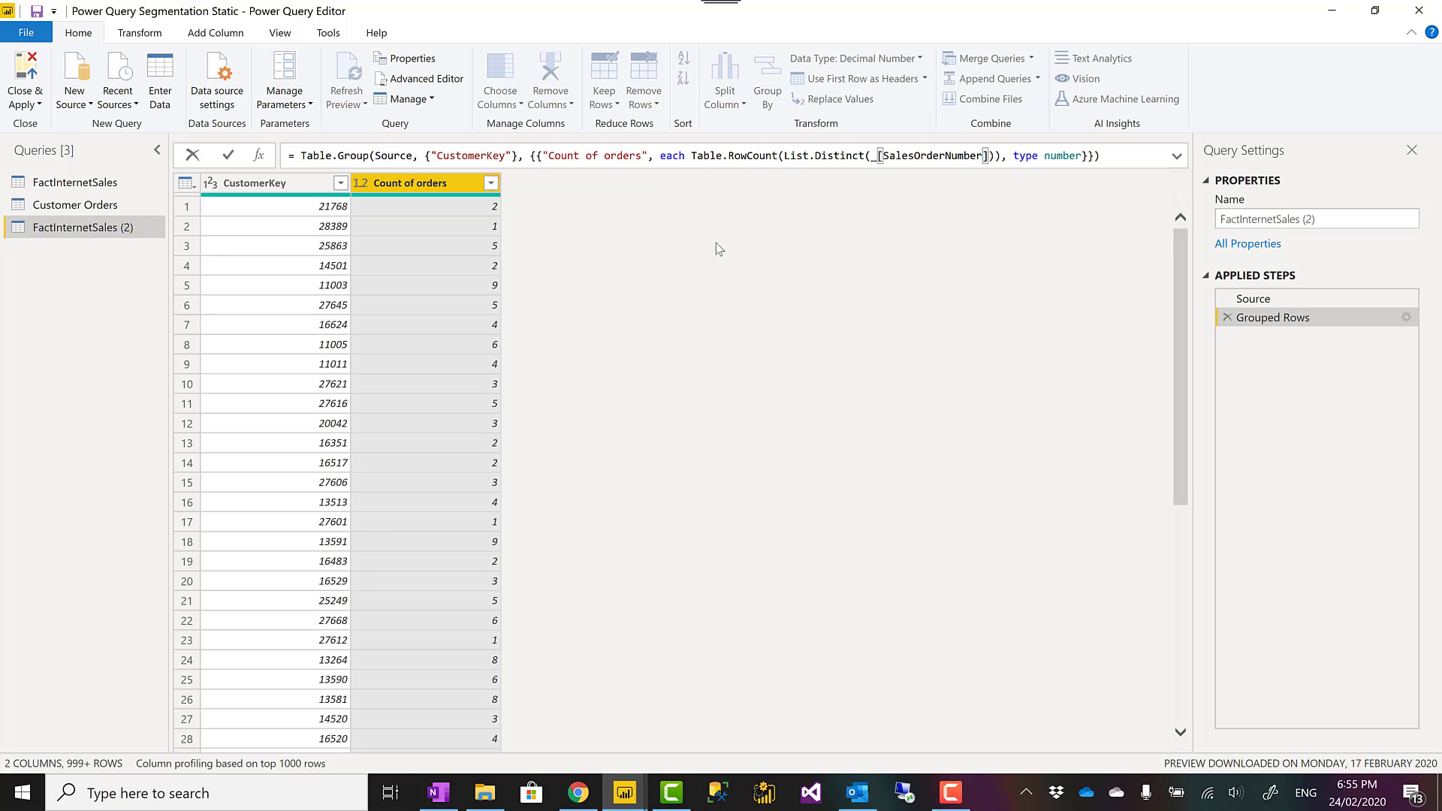
pyautogui.click(227, 156)
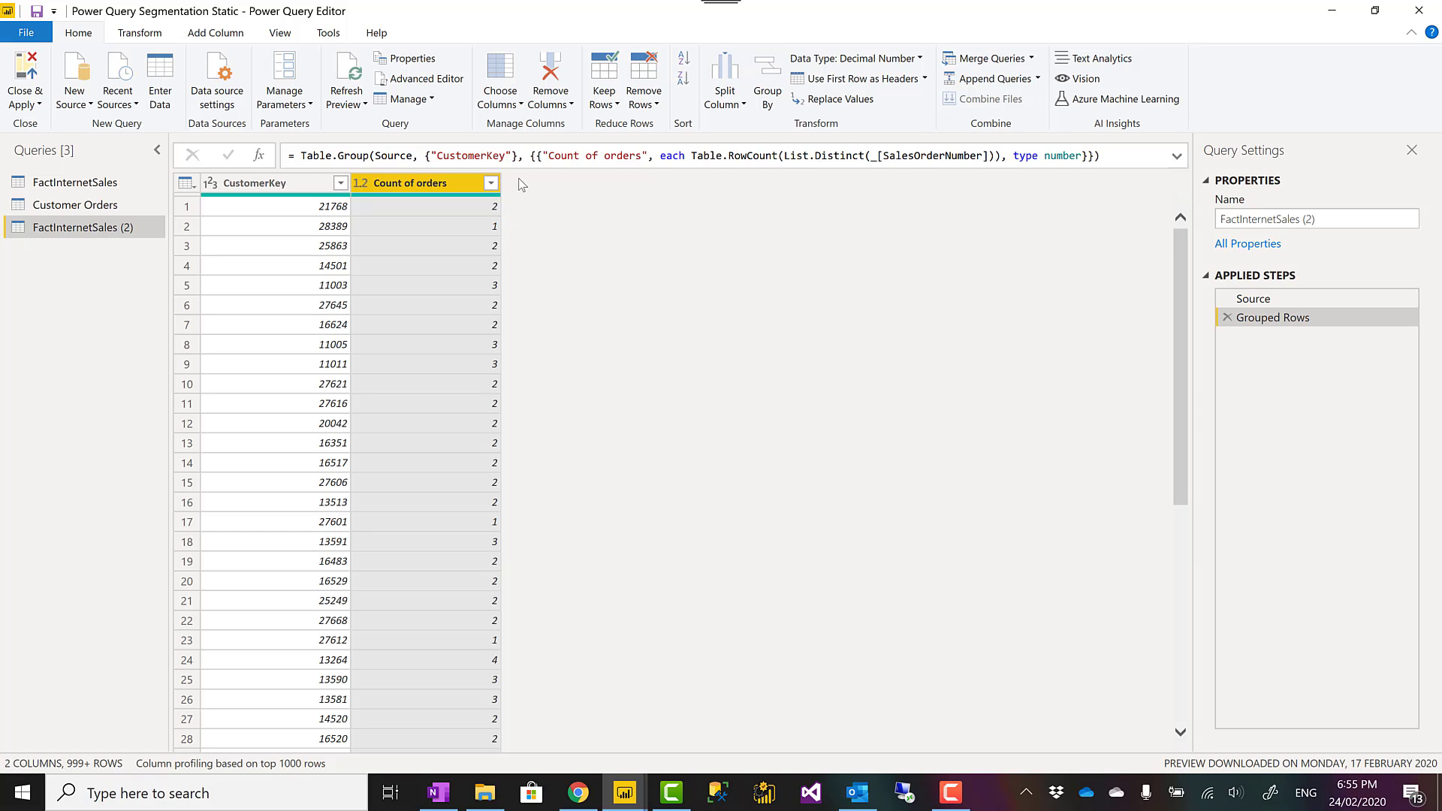
# - Sort the grouped query by Count of orders in descending order and view the existing Customer Orders query
pyautogui.click(494, 184)
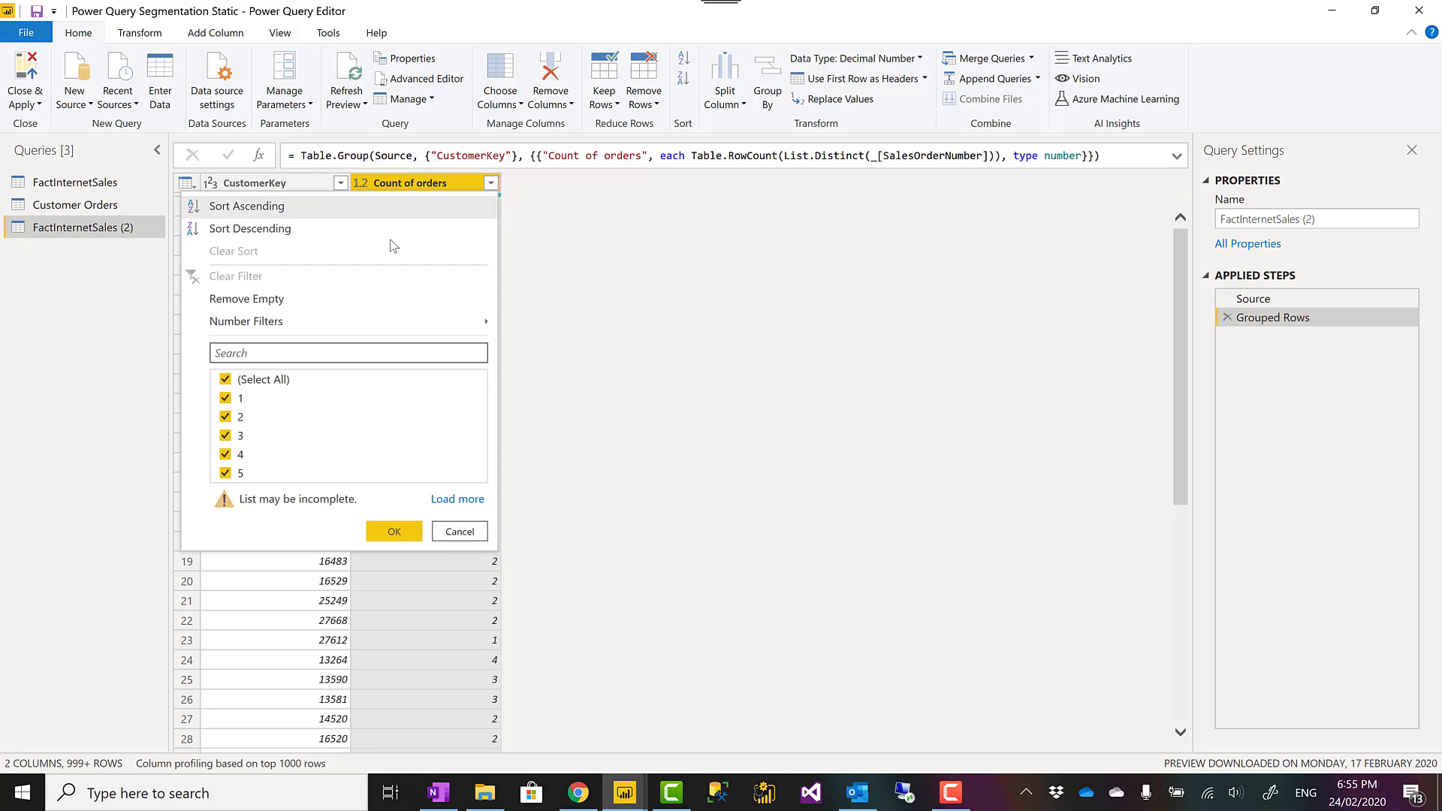
pyautogui.click(247, 224)
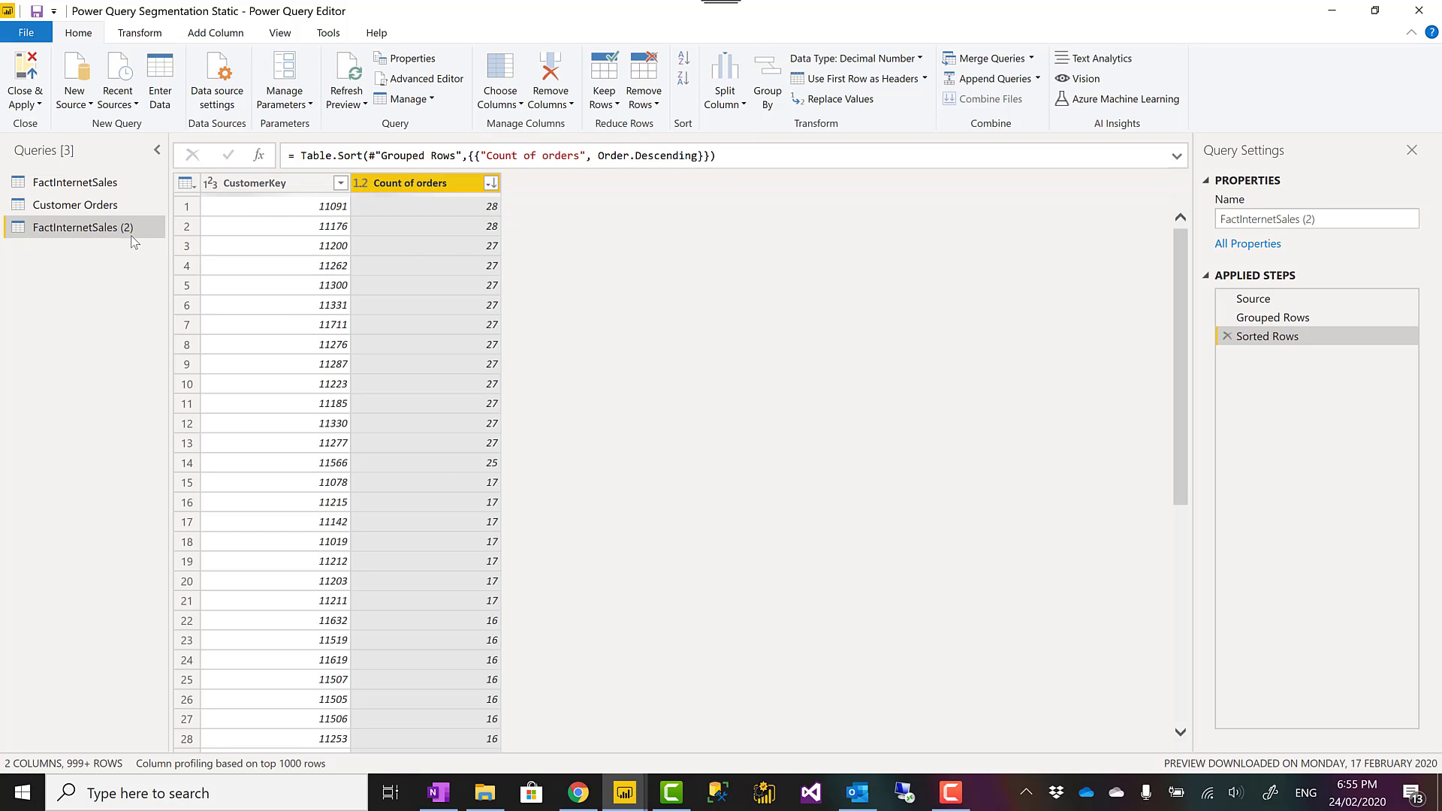
pyautogui.click(98, 205)
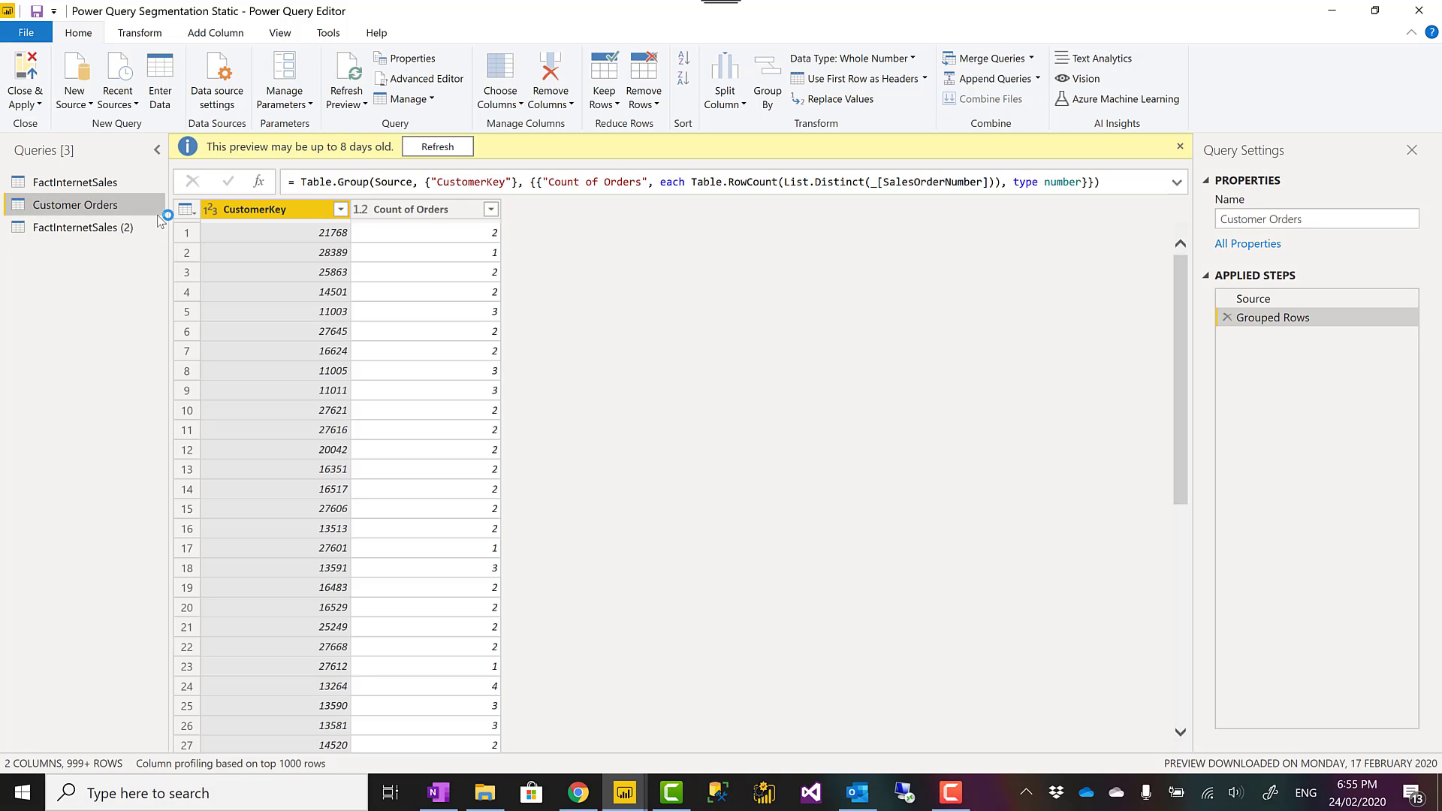
# - Delete the FactInternetSales (2) query
pyautogui.rightClick(109, 231)
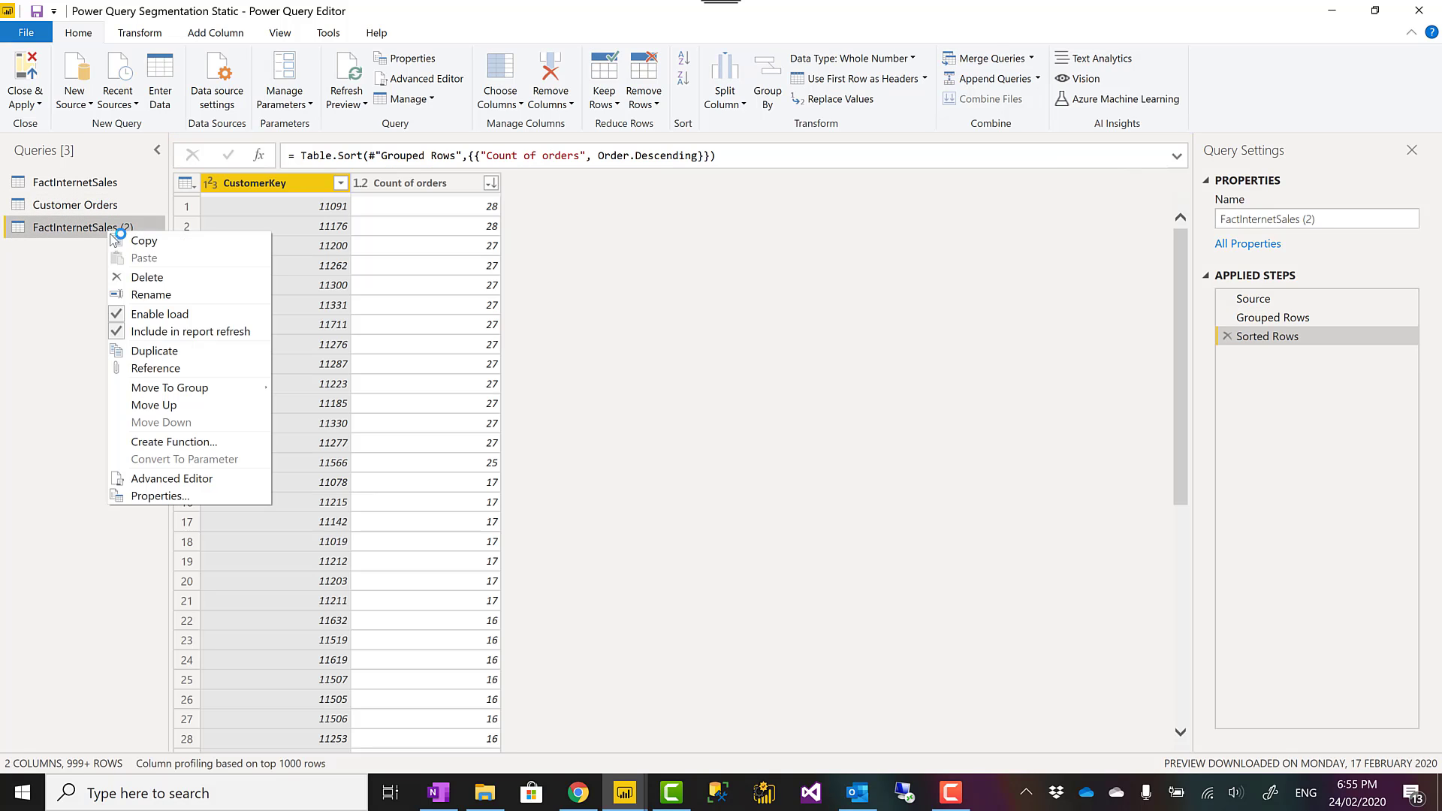
pyautogui.click(148, 278)
pyautogui.click(810, 423)
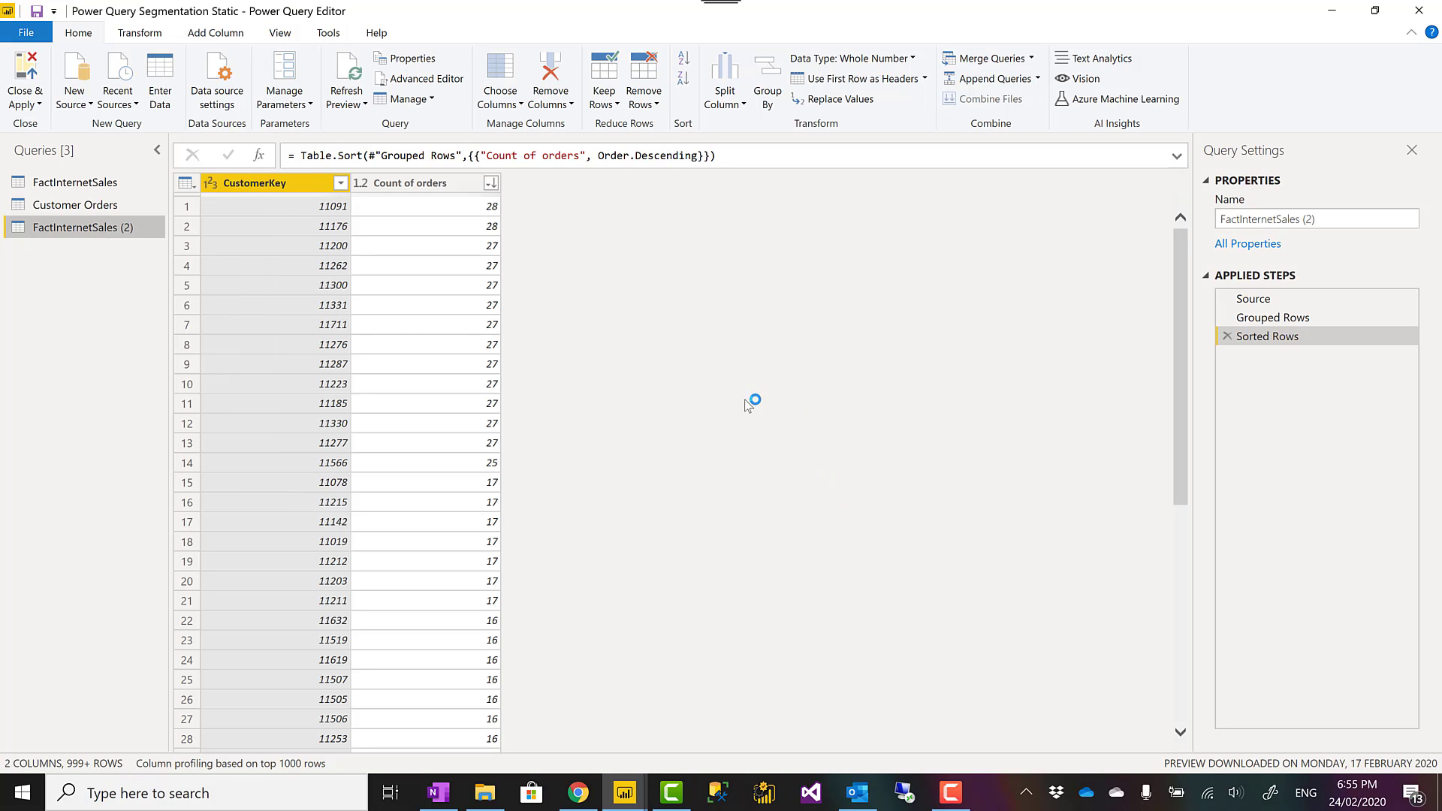
# - Close and apply the queries, and check the relationship between FactInternetSales and Customer Orders in the model
pyautogui.click(105, 207)
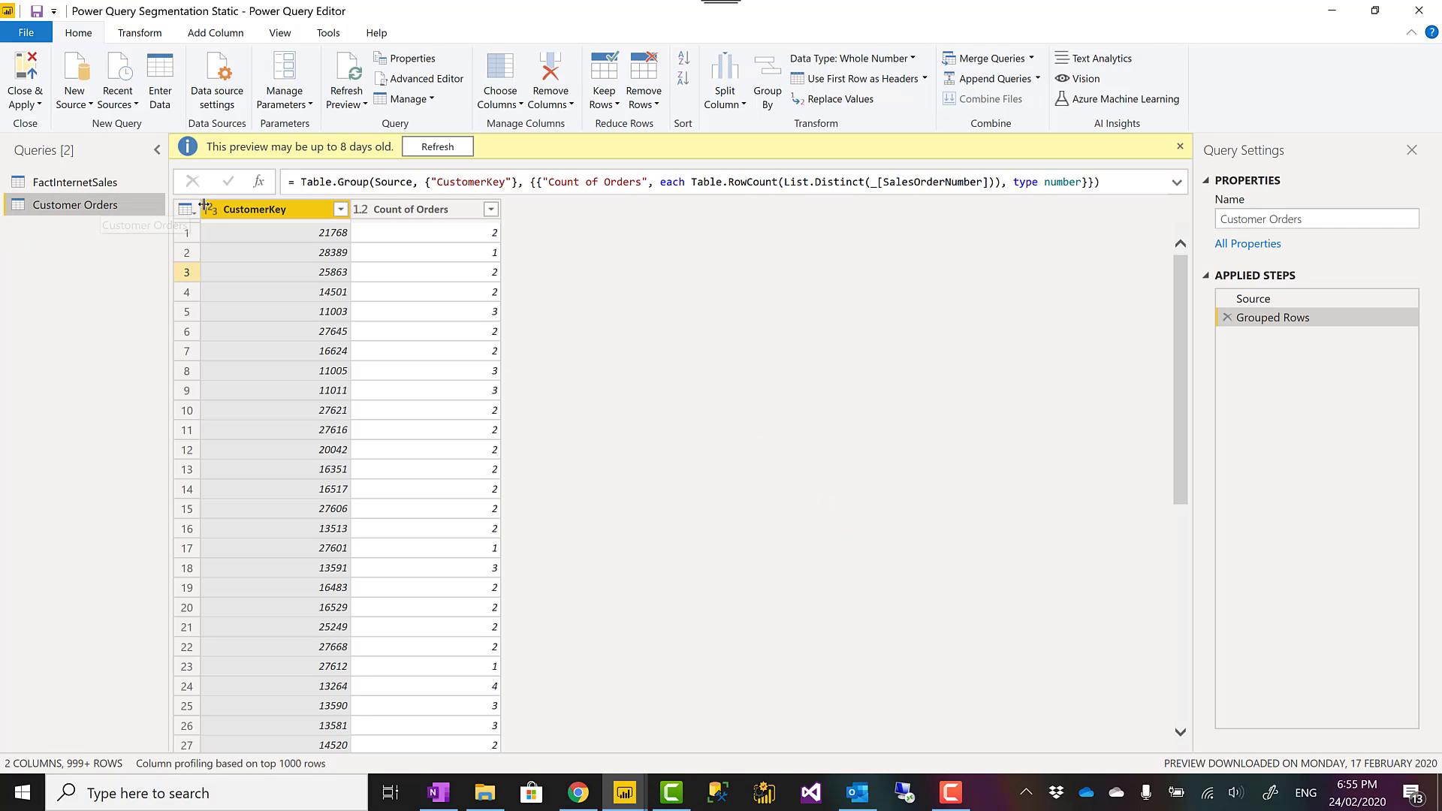
pyautogui.click(25, 74)
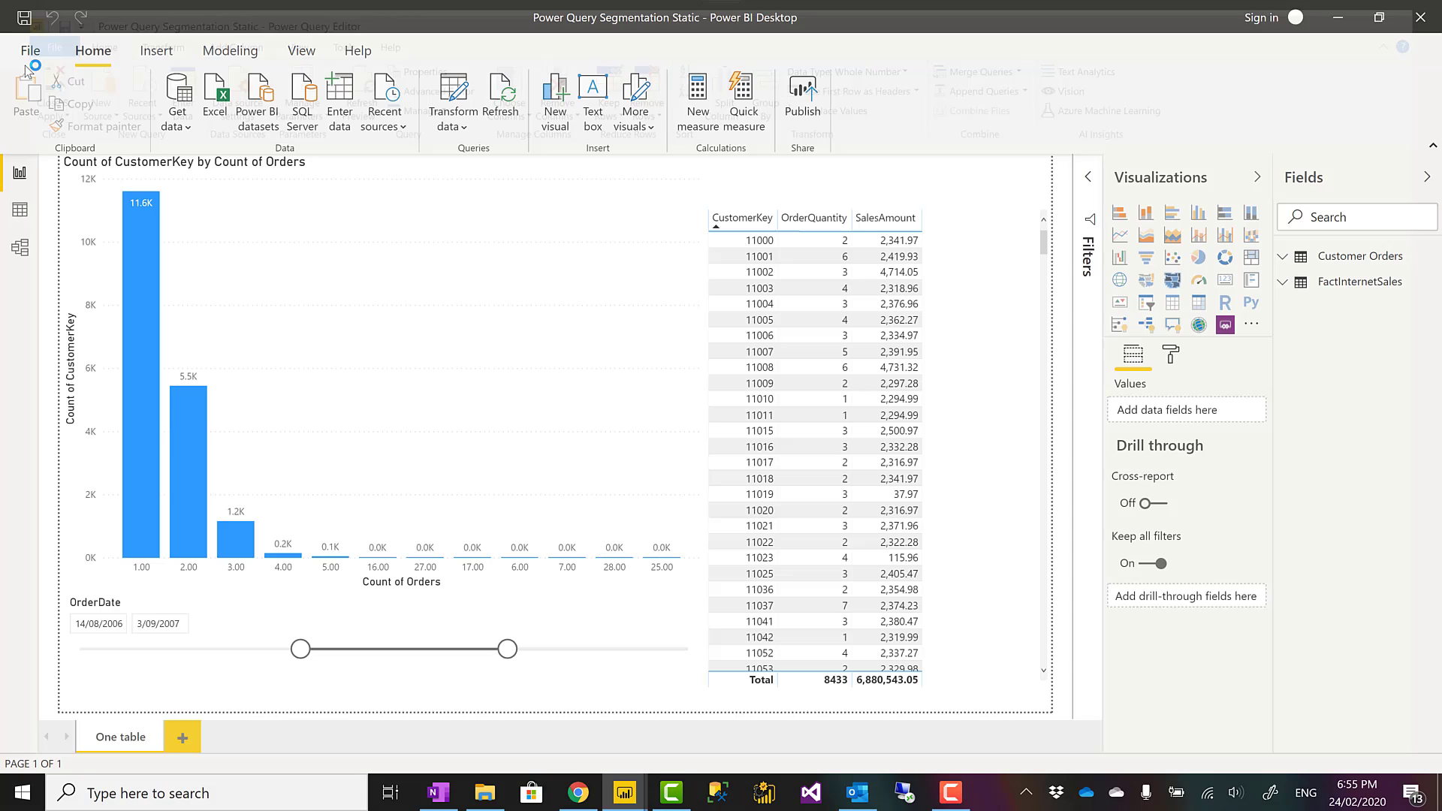
pyautogui.click(20, 252)
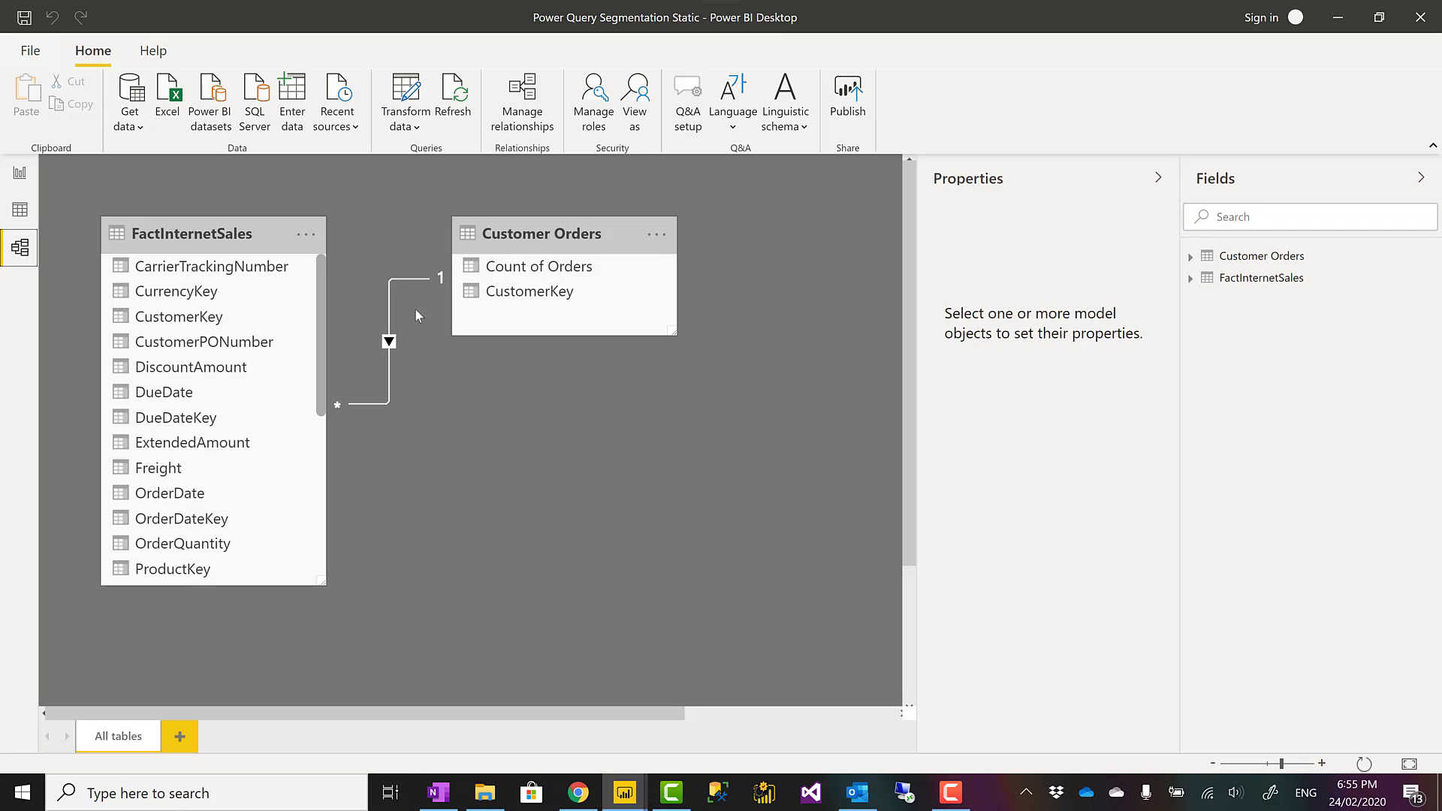
pyautogui.click(20, 175)
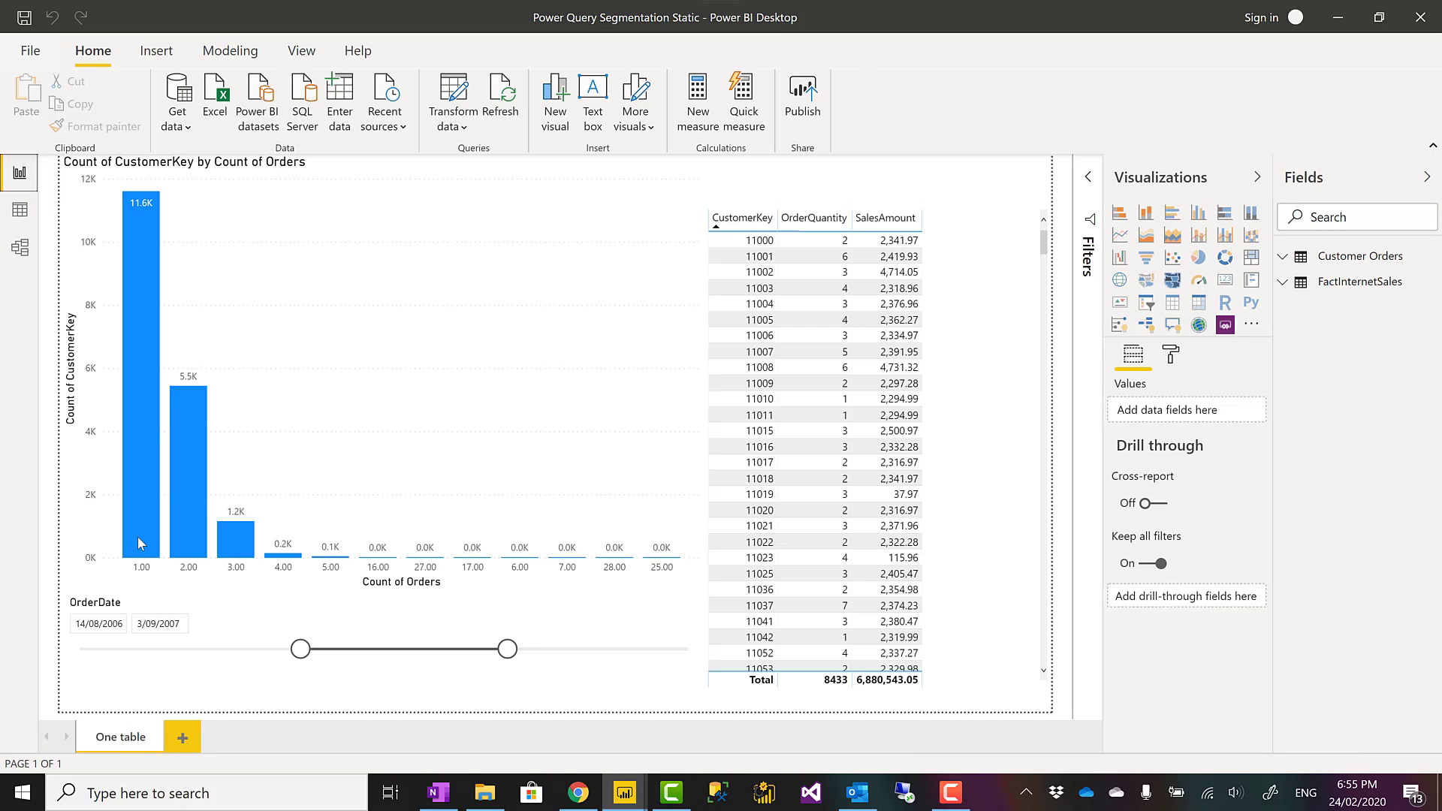
# - Cross-filter the customer table by the chart's 4-order and 3-order columns, and clear the selection
pyautogui.click(425, 445)
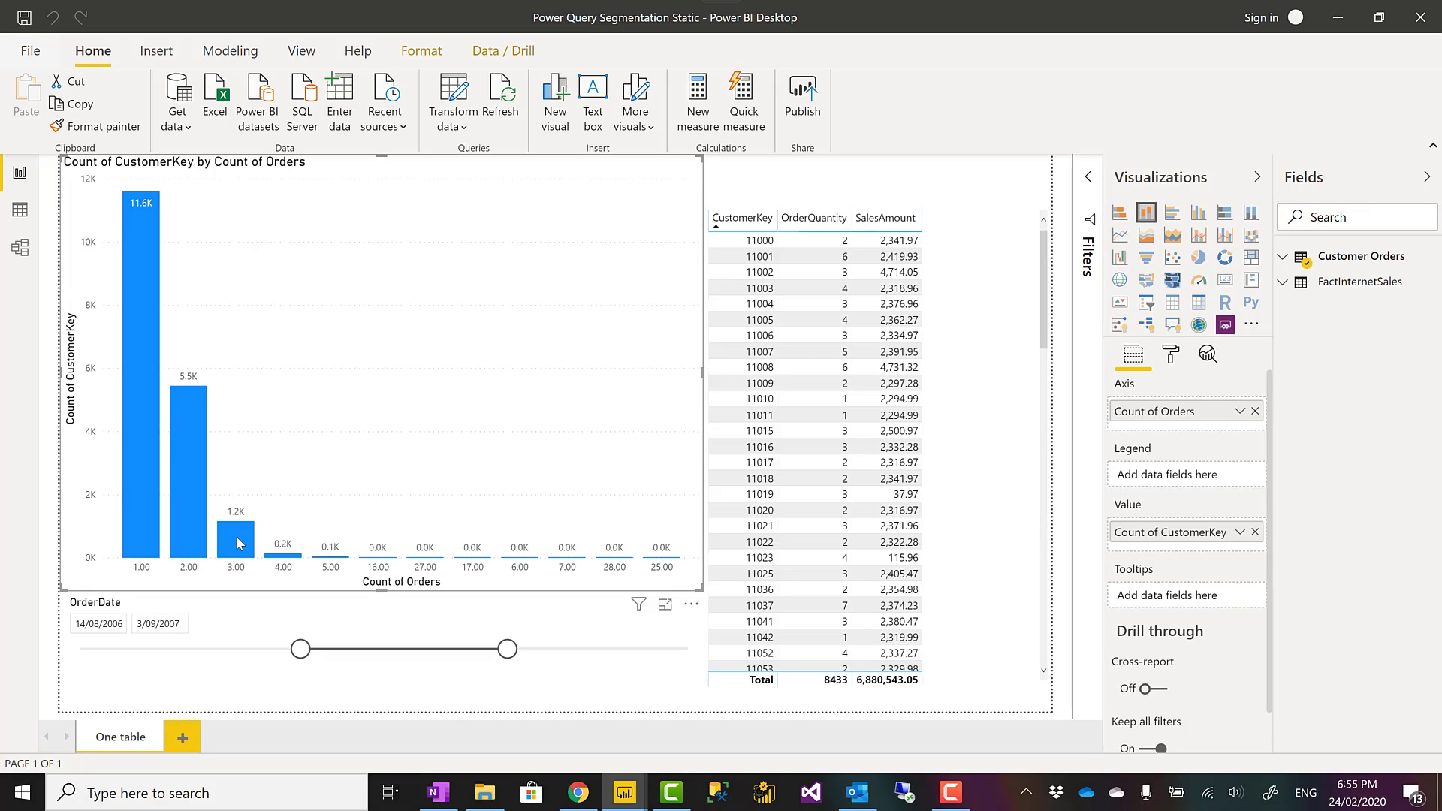
pyautogui.moveTo(284, 565)
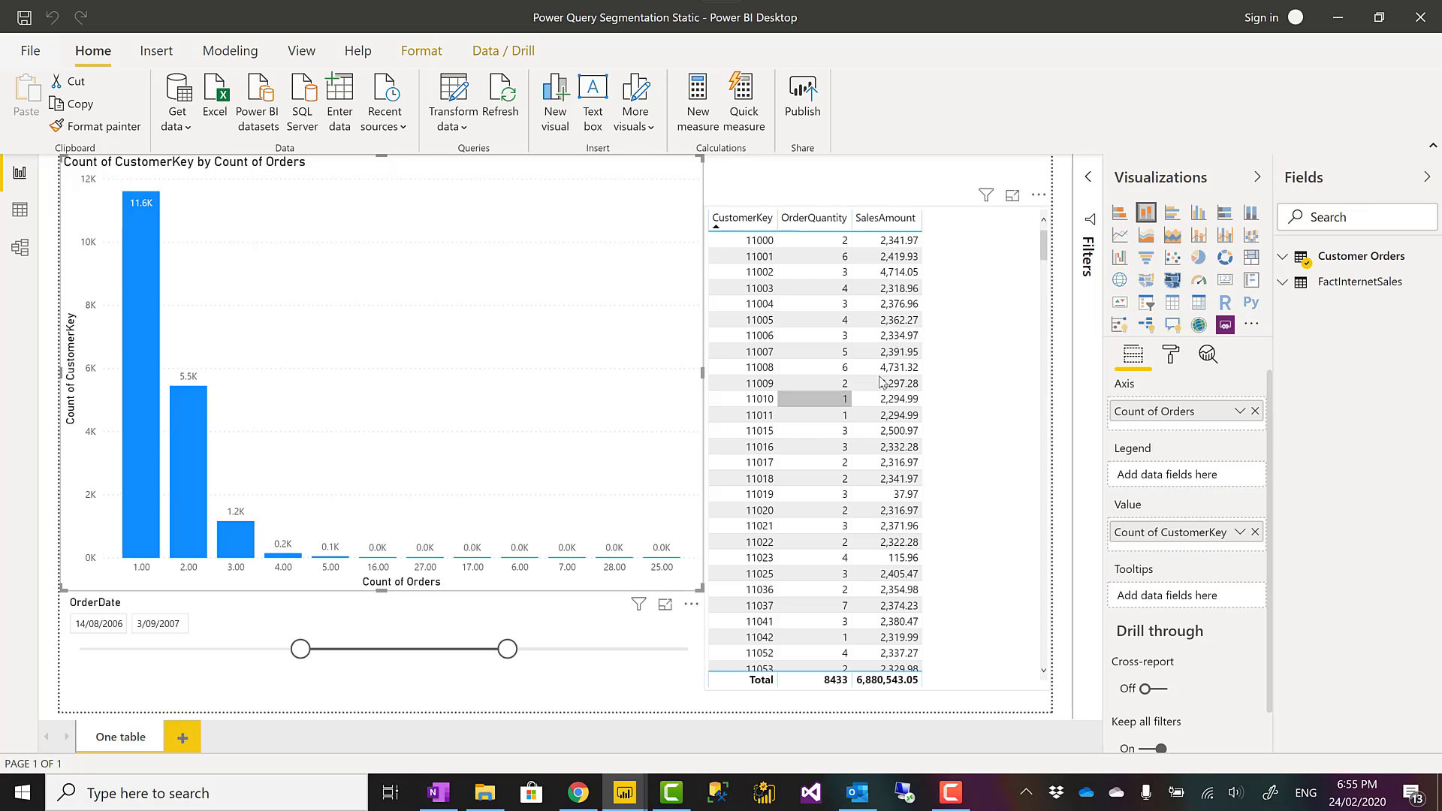
pyautogui.click(294, 556)
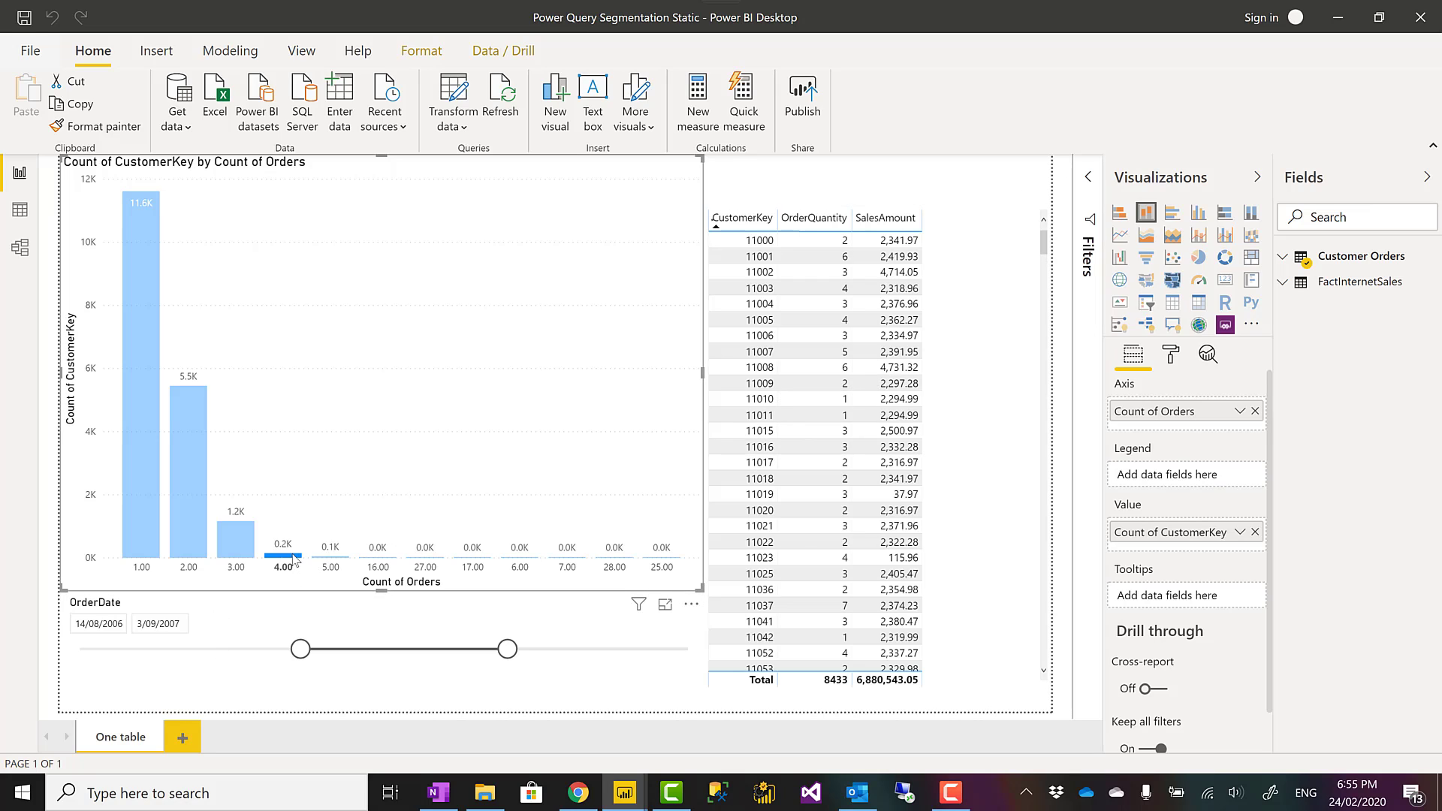
pyautogui.click(242, 543)
pyautogui.click(242, 544)
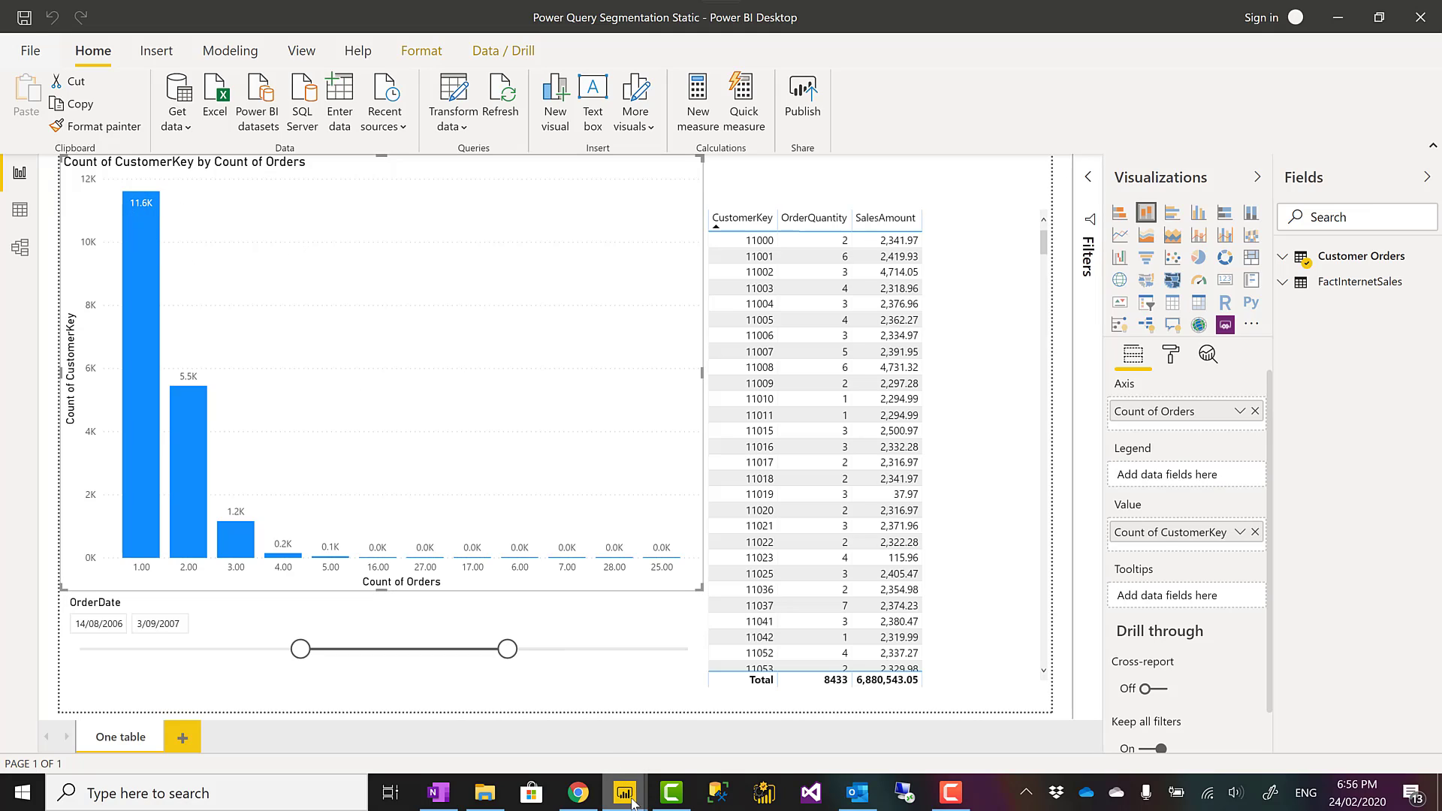
# - Switch to the DAX Segmentation Static file to compare its One table page, and return to Power Query Segmentation Static
pyautogui.moveTo(625, 793)
pyautogui.click(571, 721)
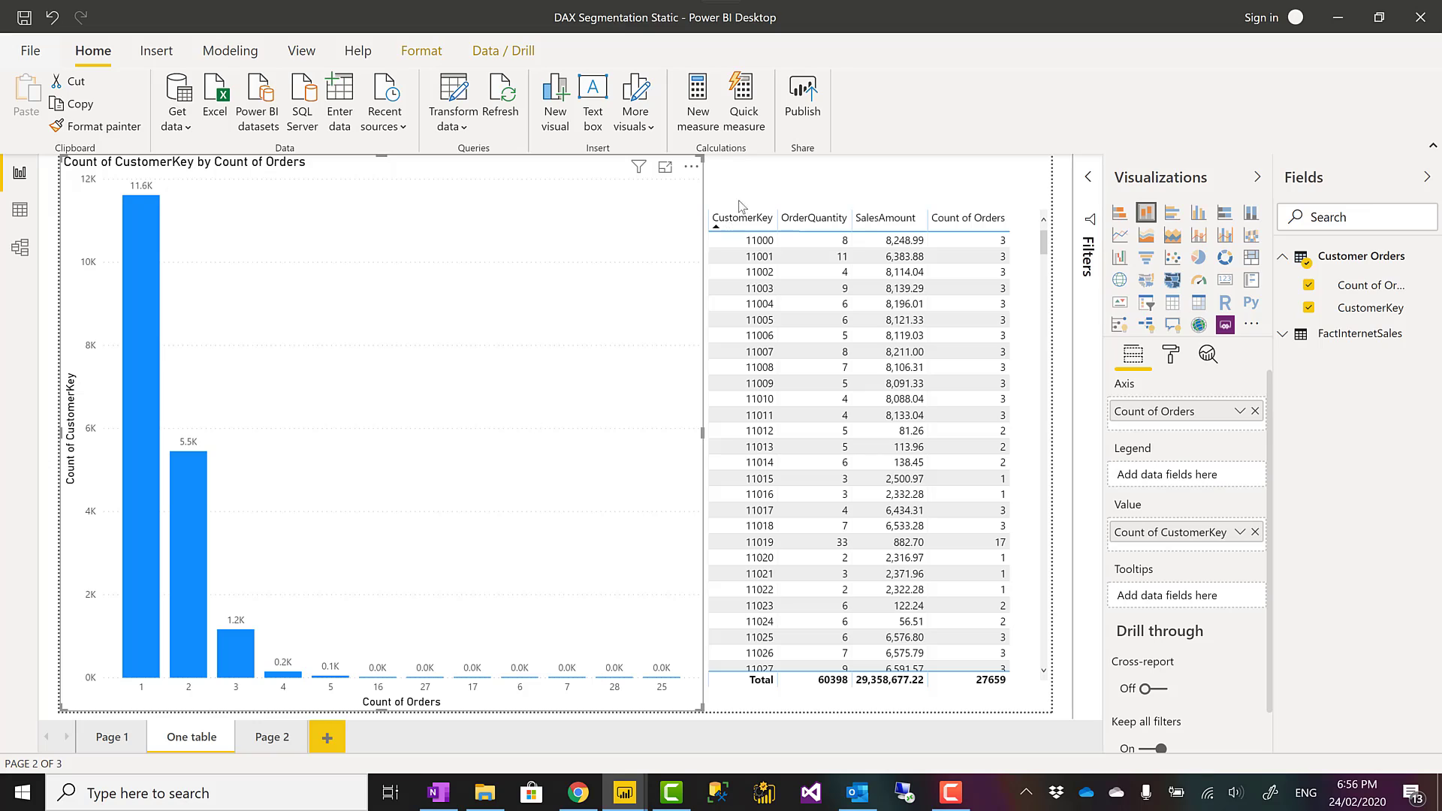
pyautogui.click(755, 172)
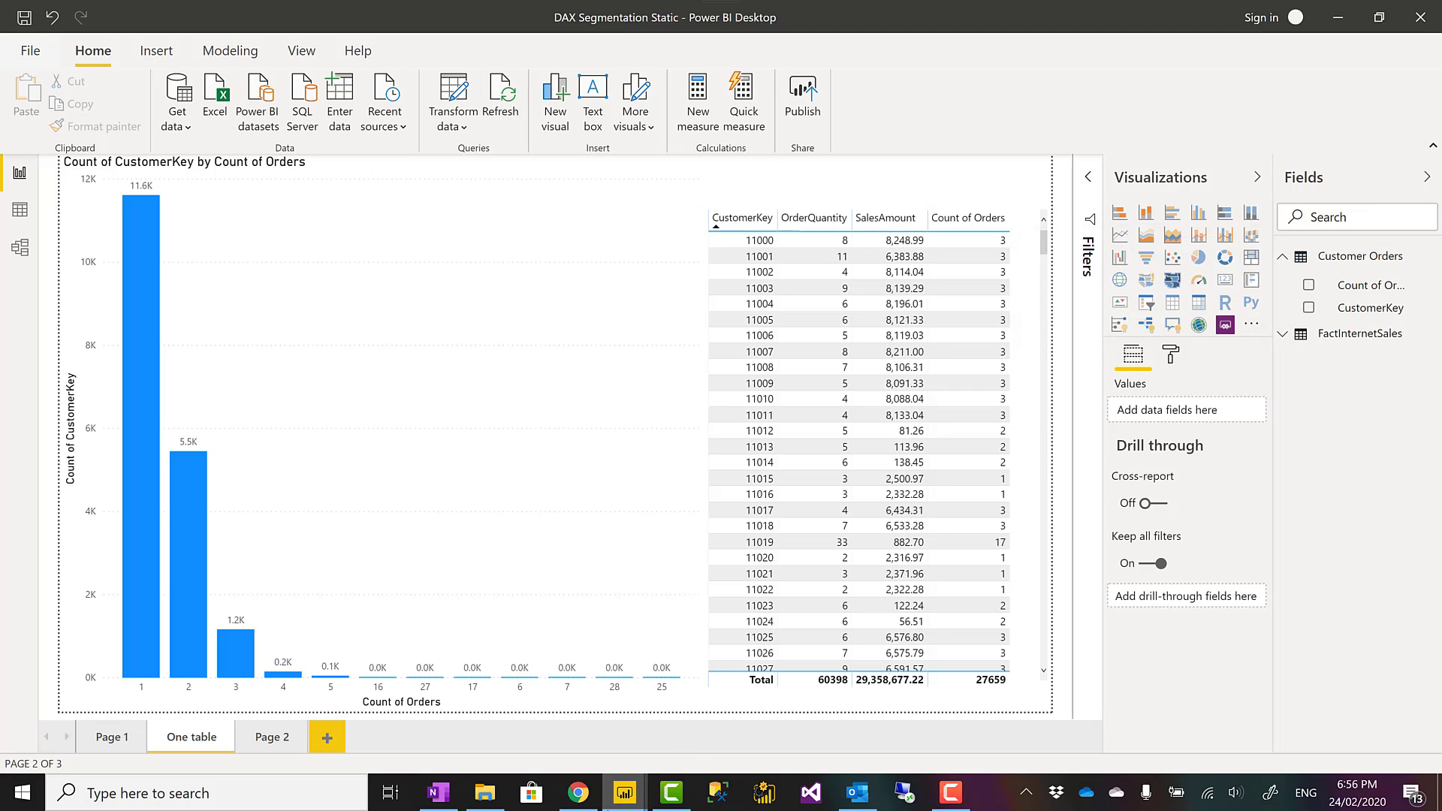
pyautogui.moveTo(625, 792)
pyautogui.click(721, 723)
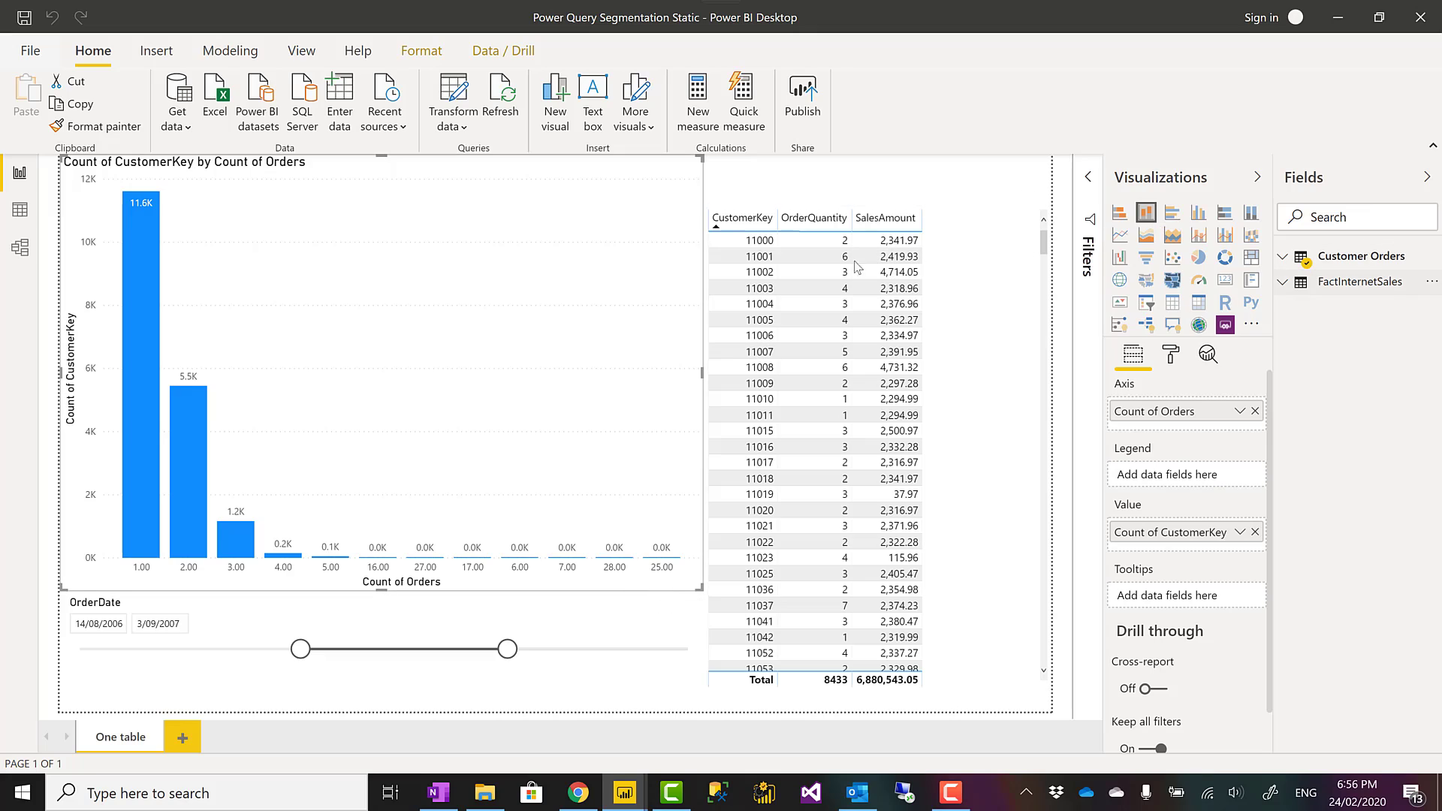
pyautogui.click(759, 188)
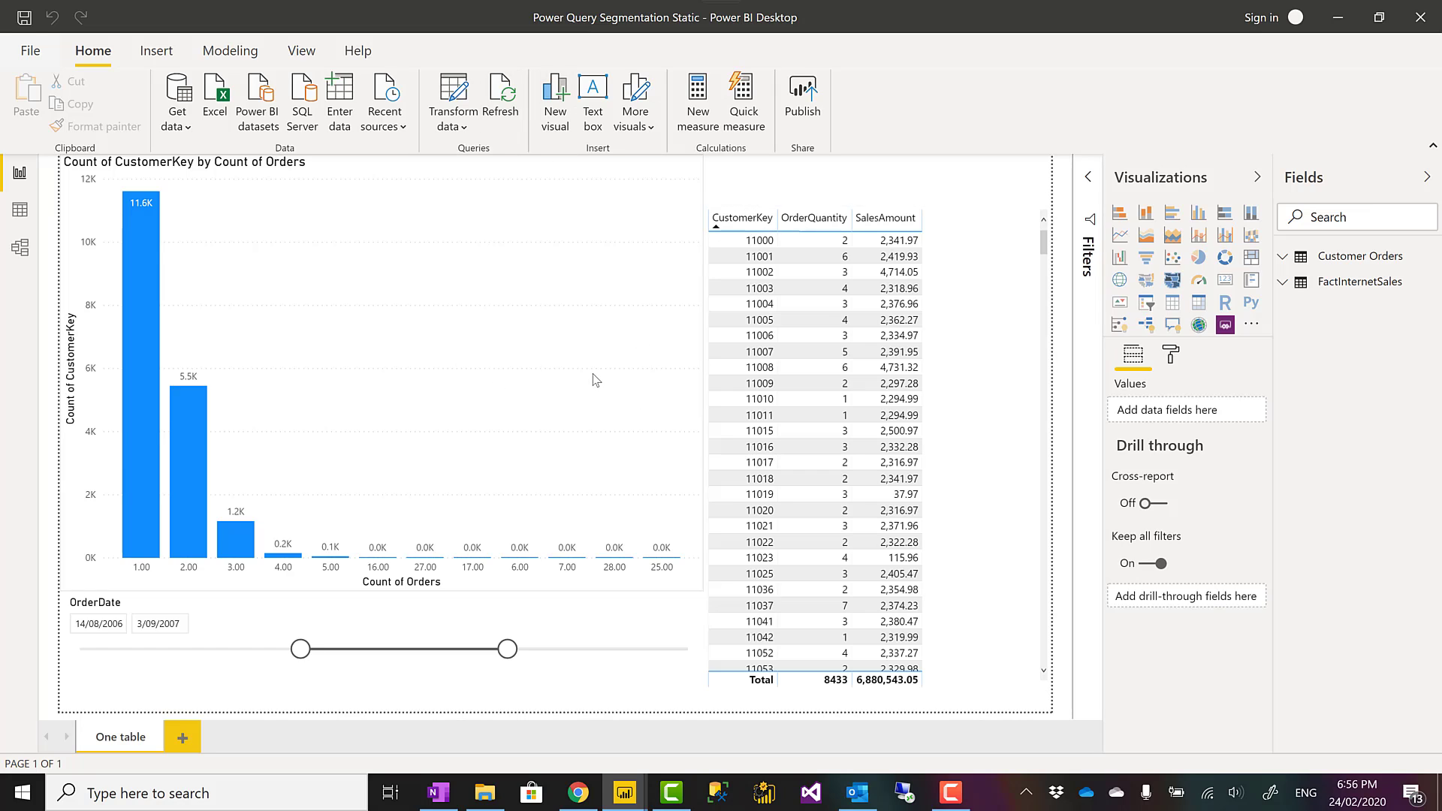
# - Cross-filter the customer table by the chart's columns for 1 to 4 orders in turn, and clear the selection
pyautogui.click(188, 538)
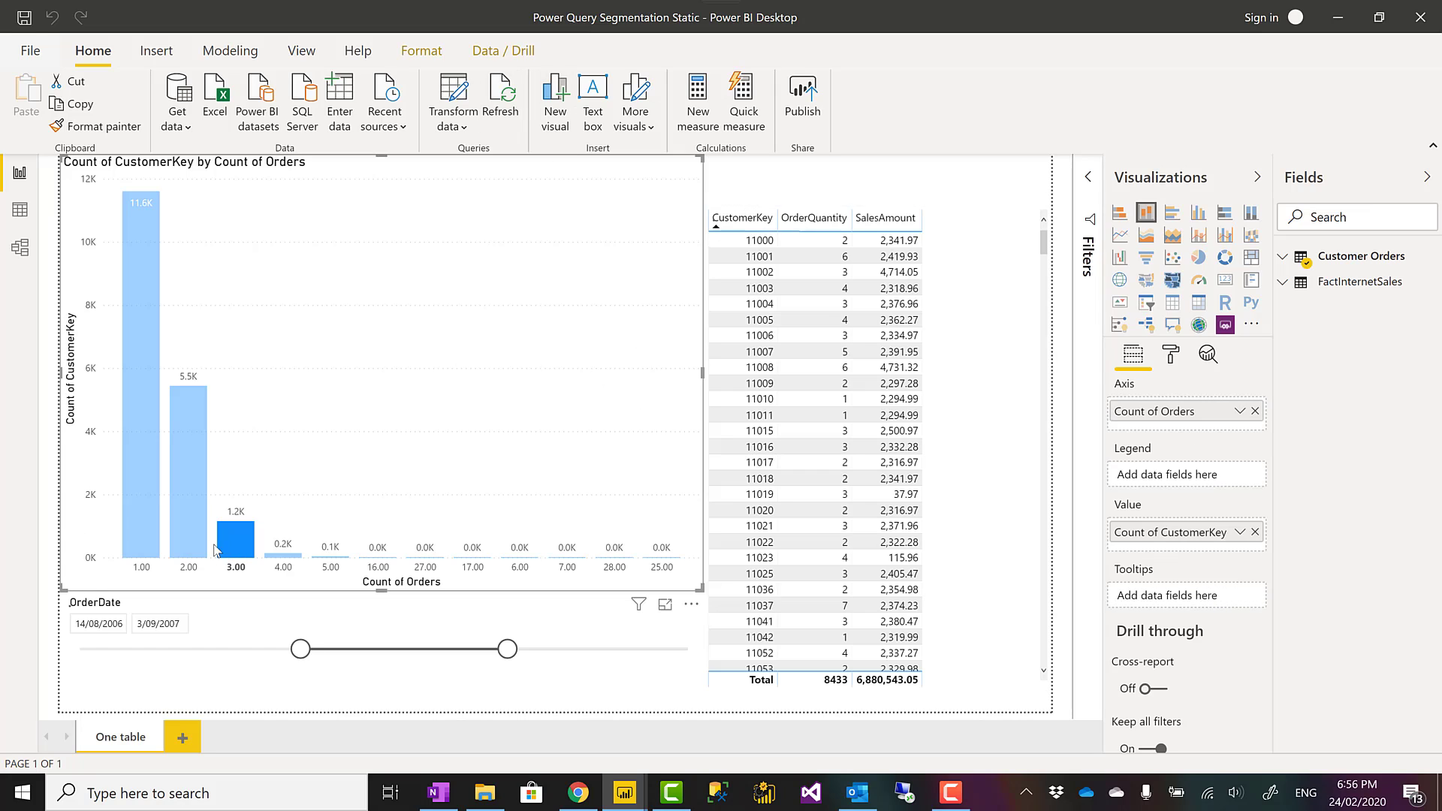
pyautogui.click(145, 542)
pyautogui.click(188, 540)
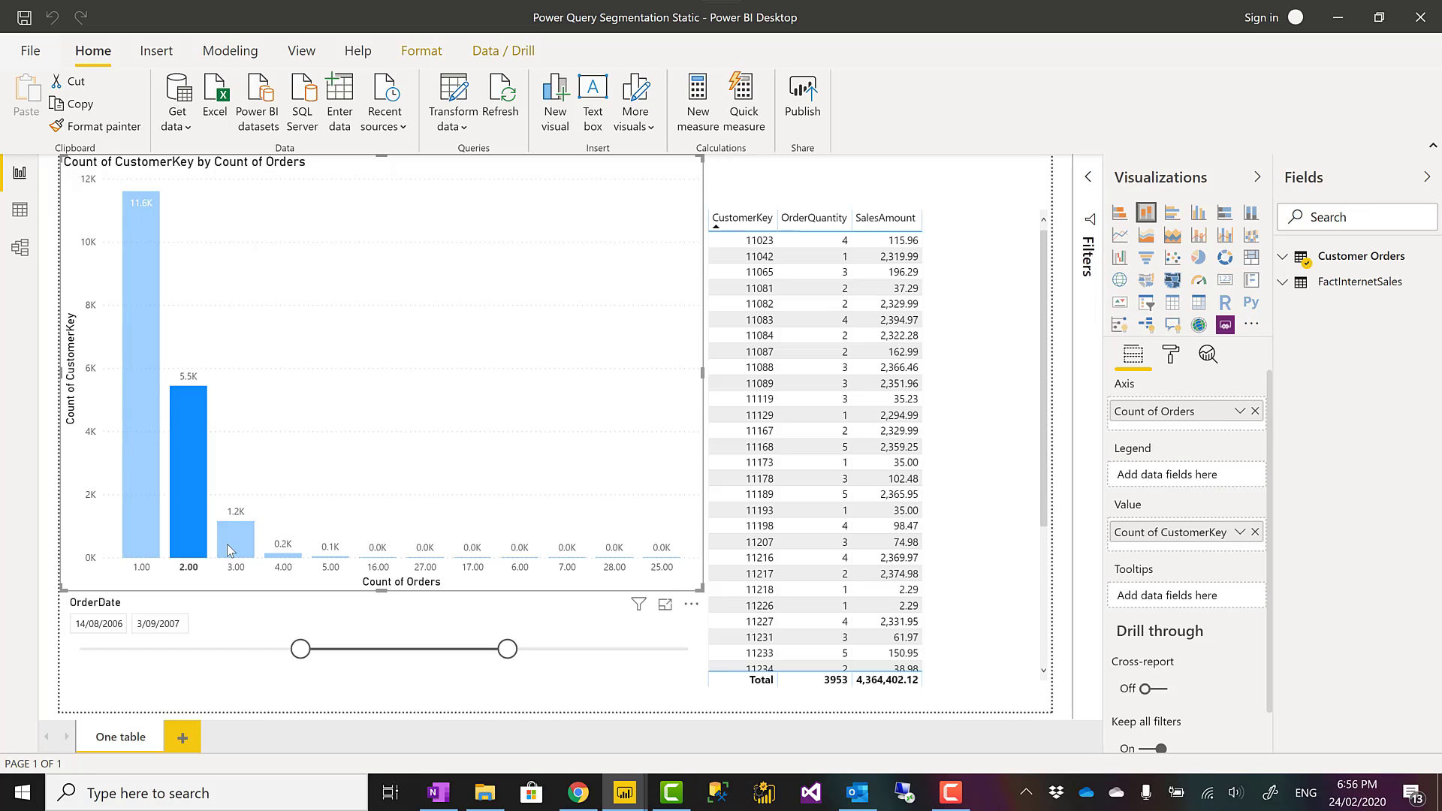
pyautogui.click(226, 544)
pyautogui.click(284, 564)
pyautogui.click(234, 547)
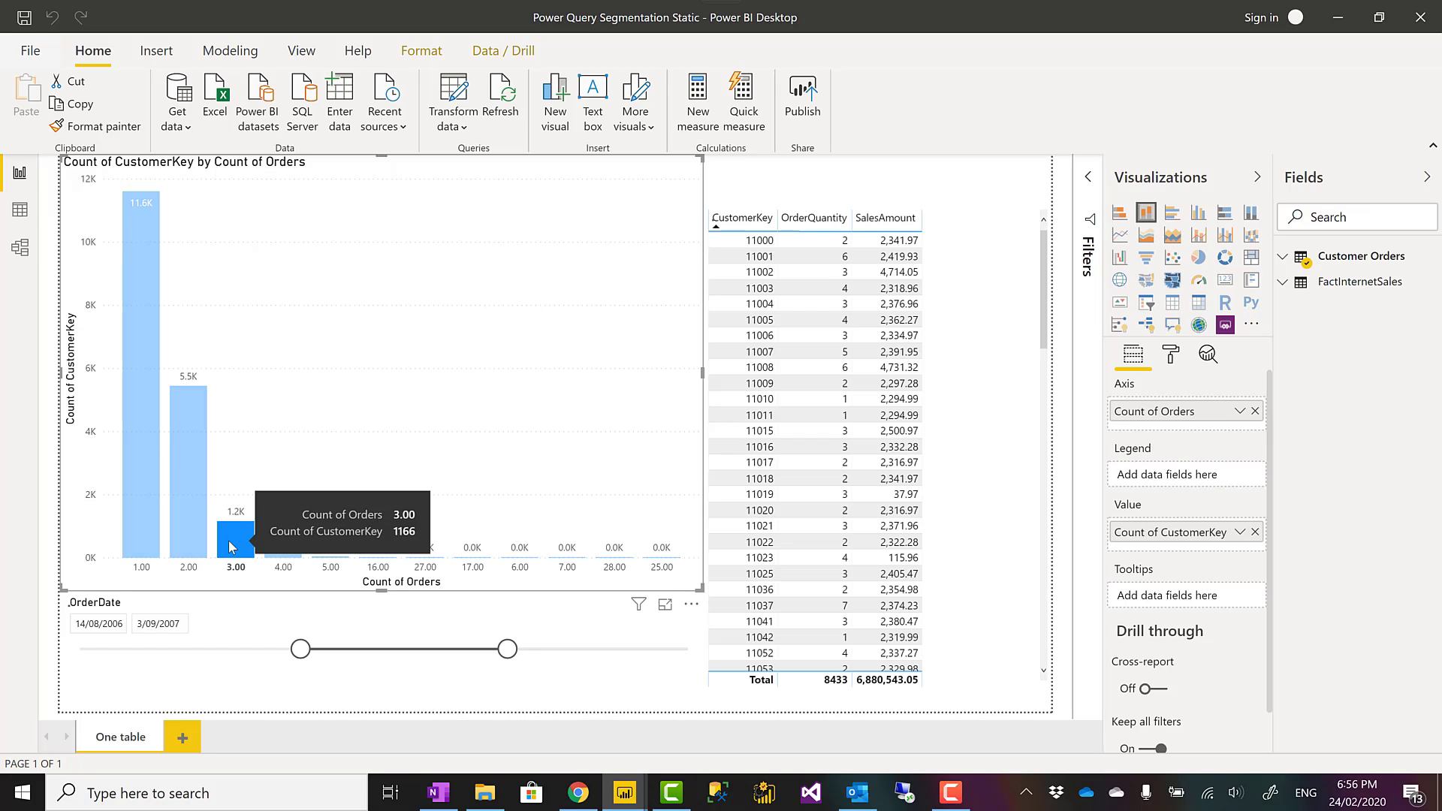
pyautogui.click(308, 462)
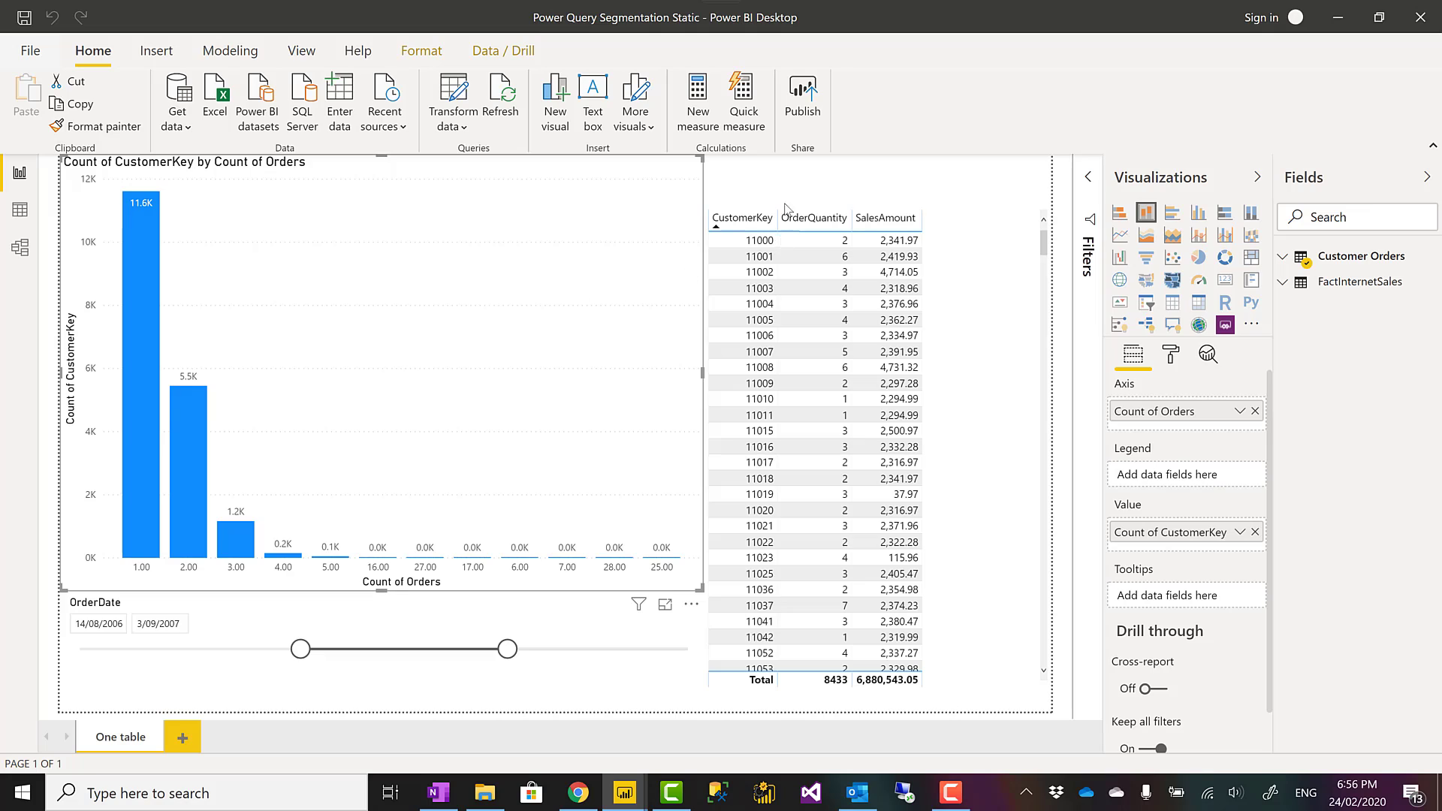
pyautogui.click(751, 188)
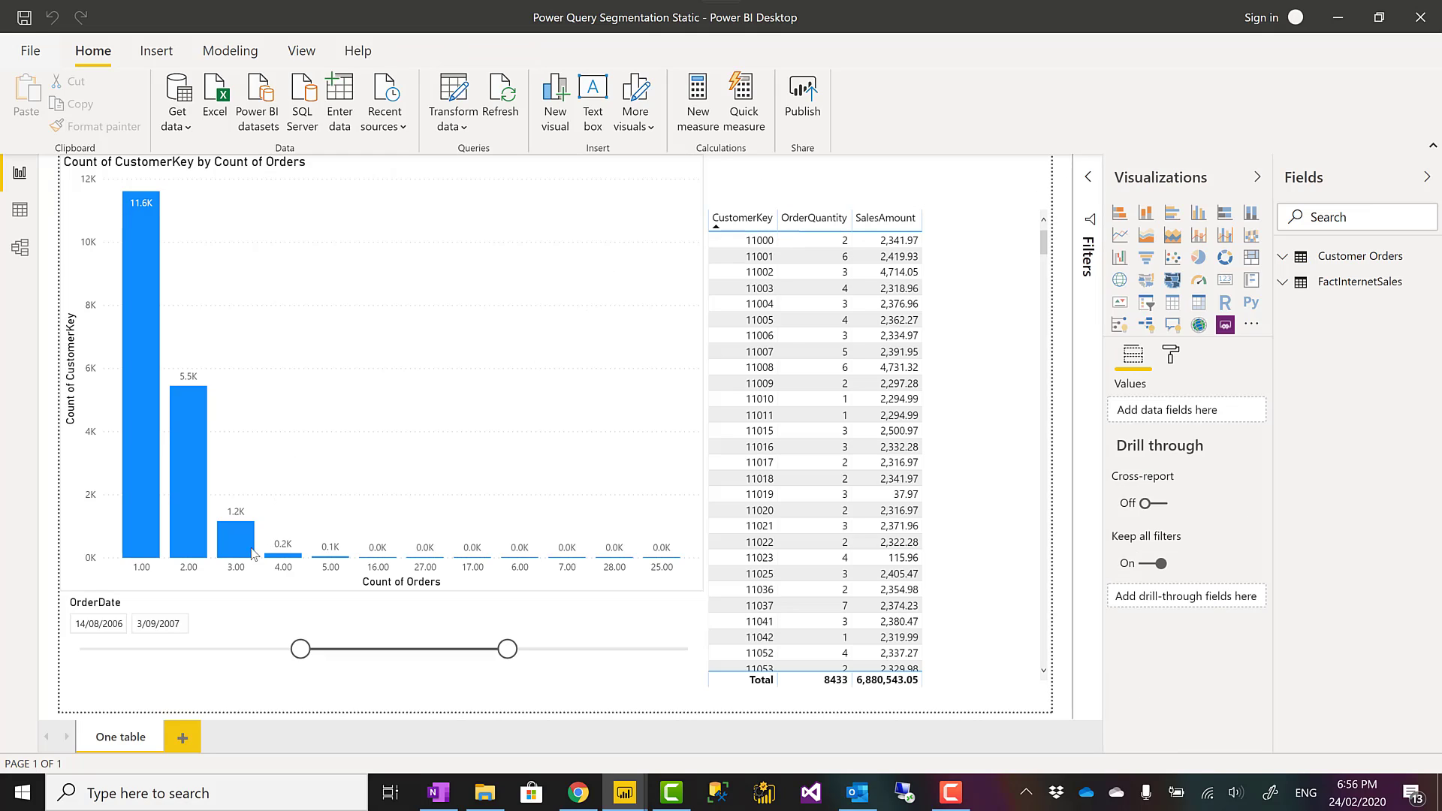
pyautogui.click(374, 397)
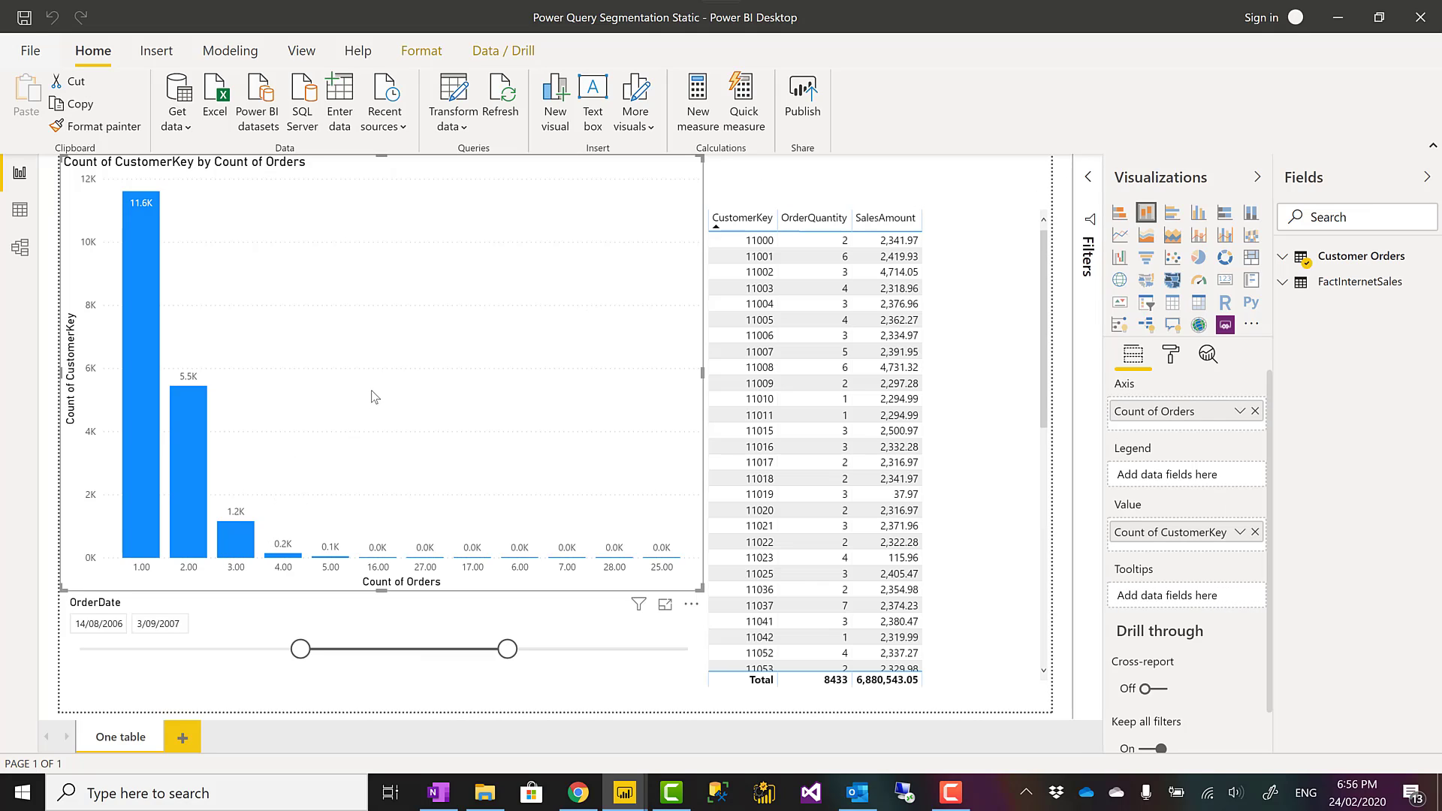
pyautogui.click(766, 188)
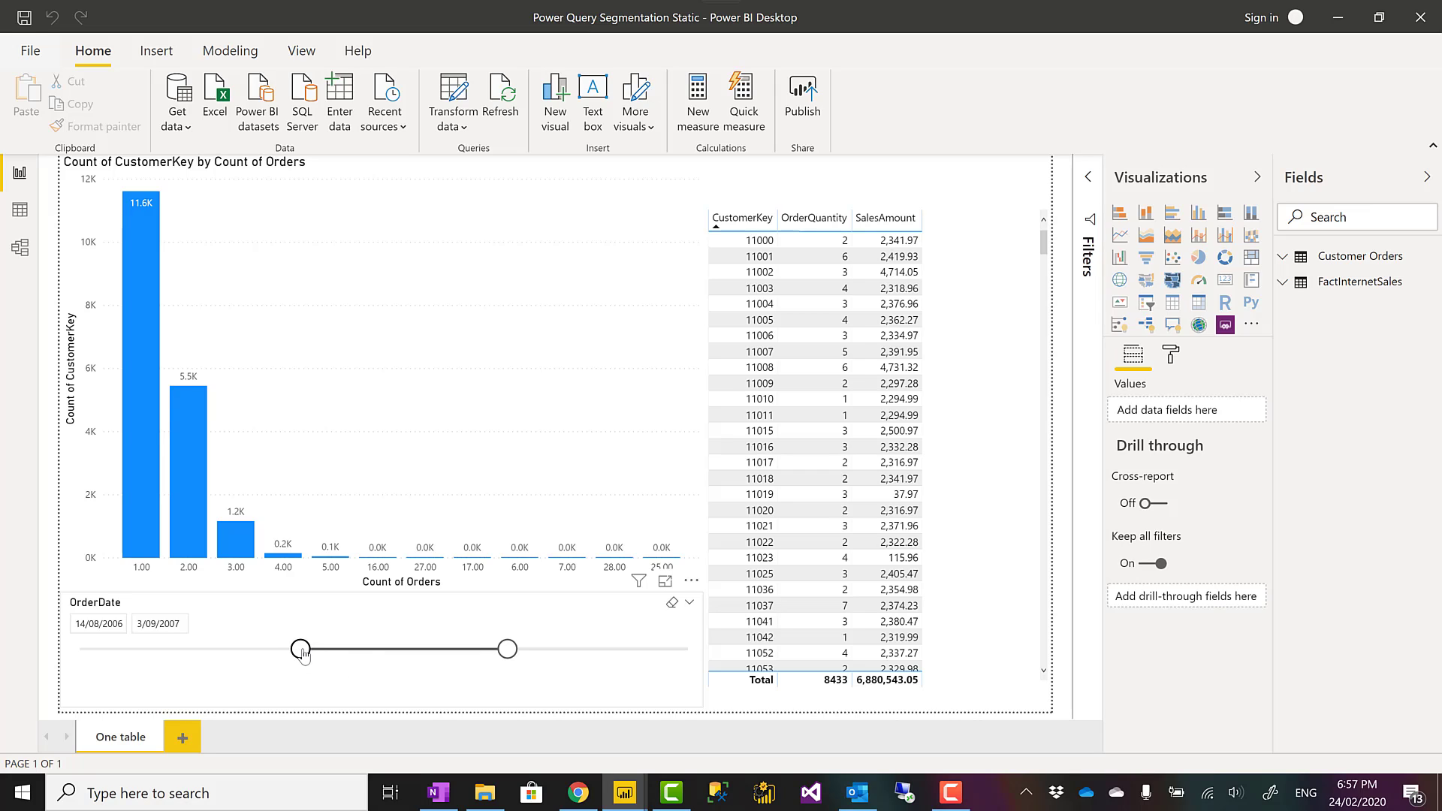
# - Test several OrderDate slicer ranges against the column chart and customer table, finishing with 11/06/2006 to 30/01/2007
pyautogui.moveTo(300, 649); pyautogui.dragTo(405, 651)
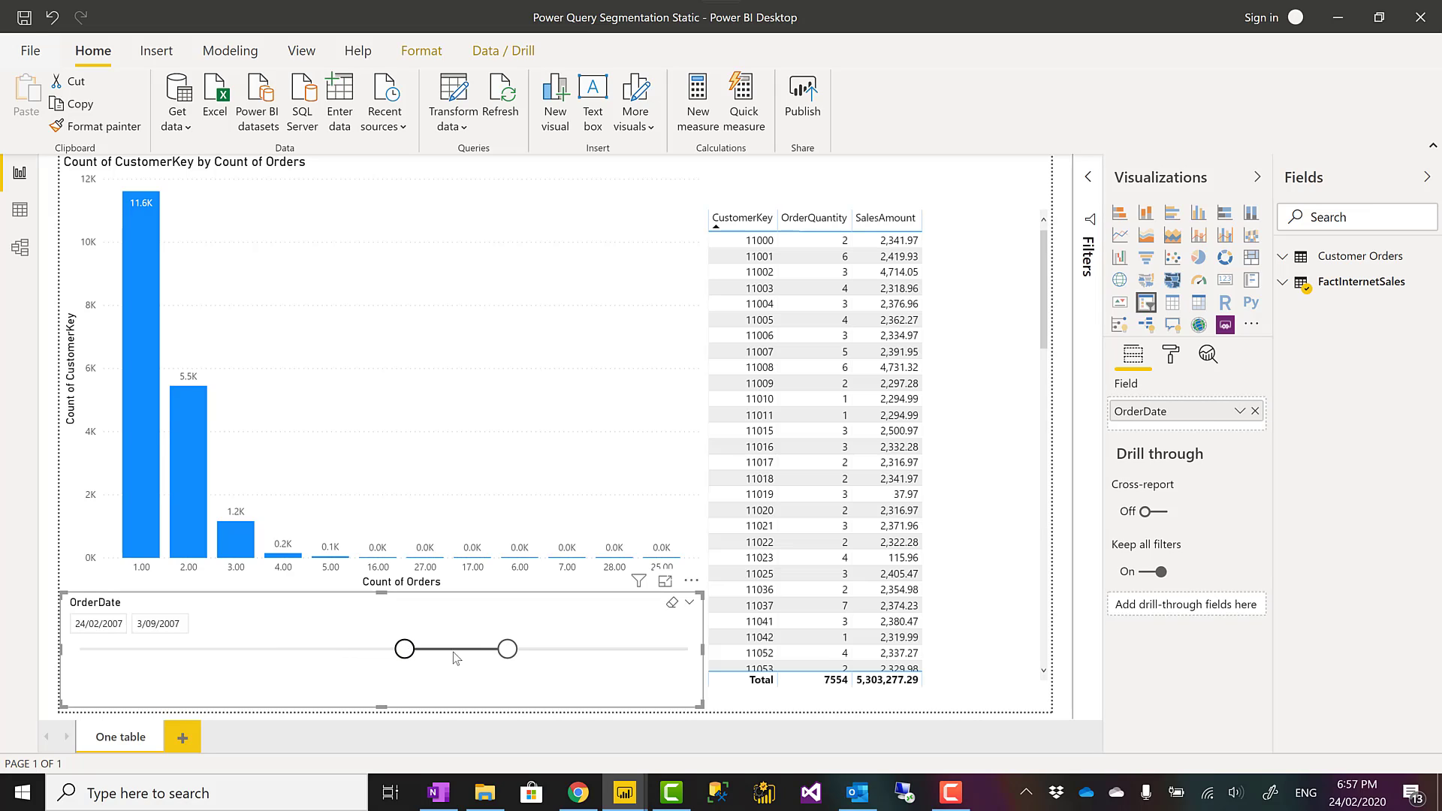
pyautogui.moveTo(498, 655); pyautogui.dragTo(261, 651)
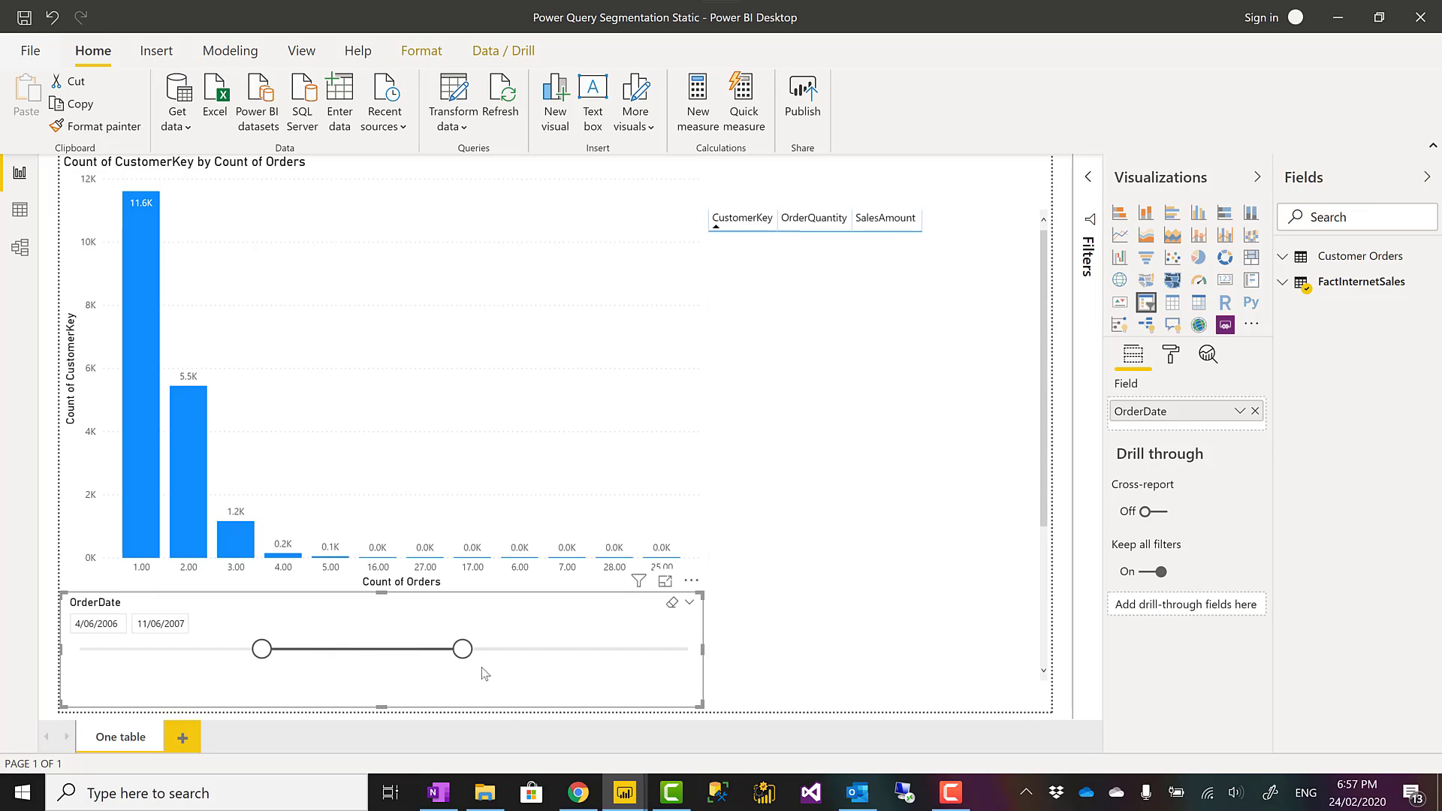
pyautogui.click(935, 379)
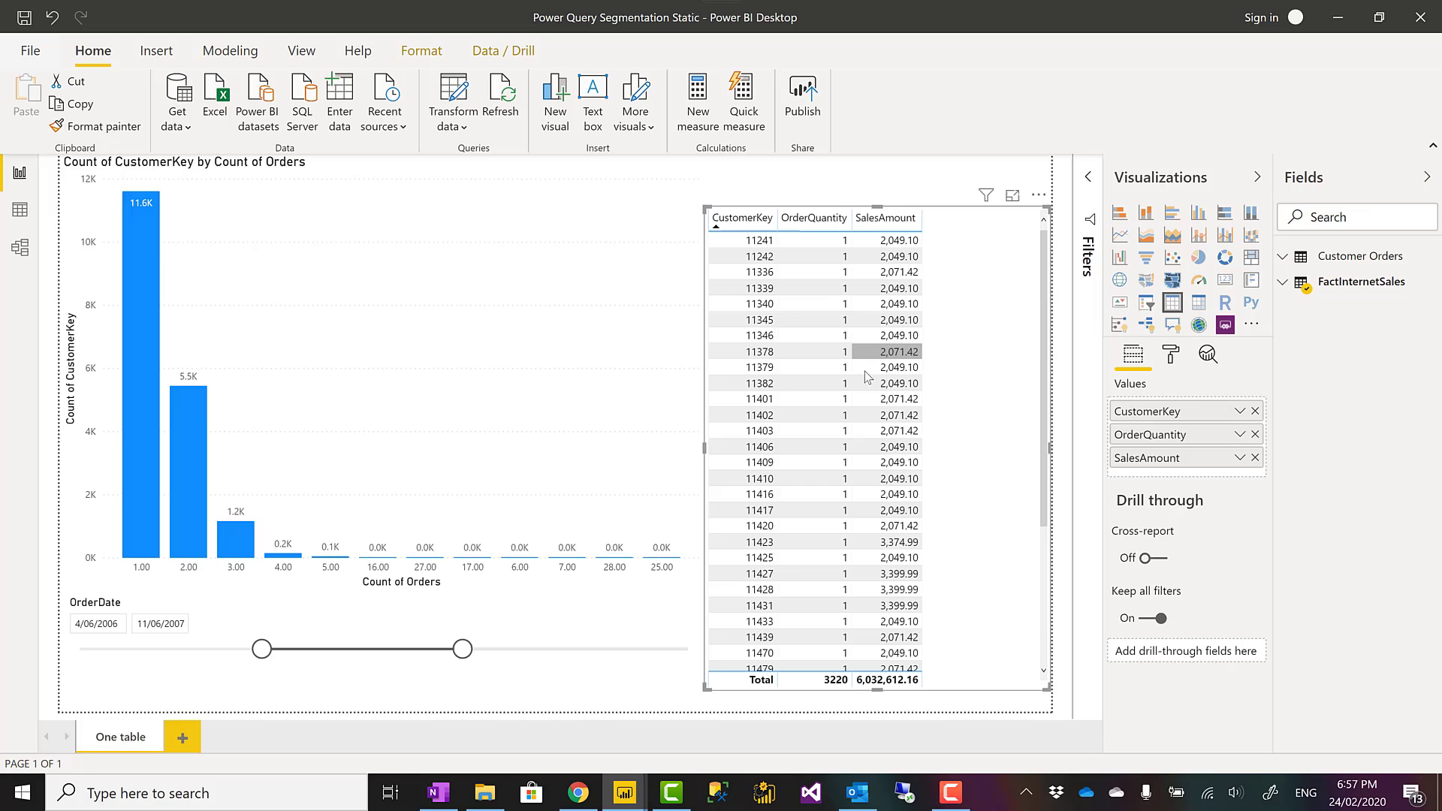
pyautogui.click(353, 366)
pyautogui.moveTo(461, 648); pyautogui.dragTo(390, 651)
pyautogui.moveTo(262, 649)
pyautogui.mouseDown()
pyautogui.moveTo(298, 650)
pyautogui.moveTo(266, 650)
pyautogui.mouseUp()
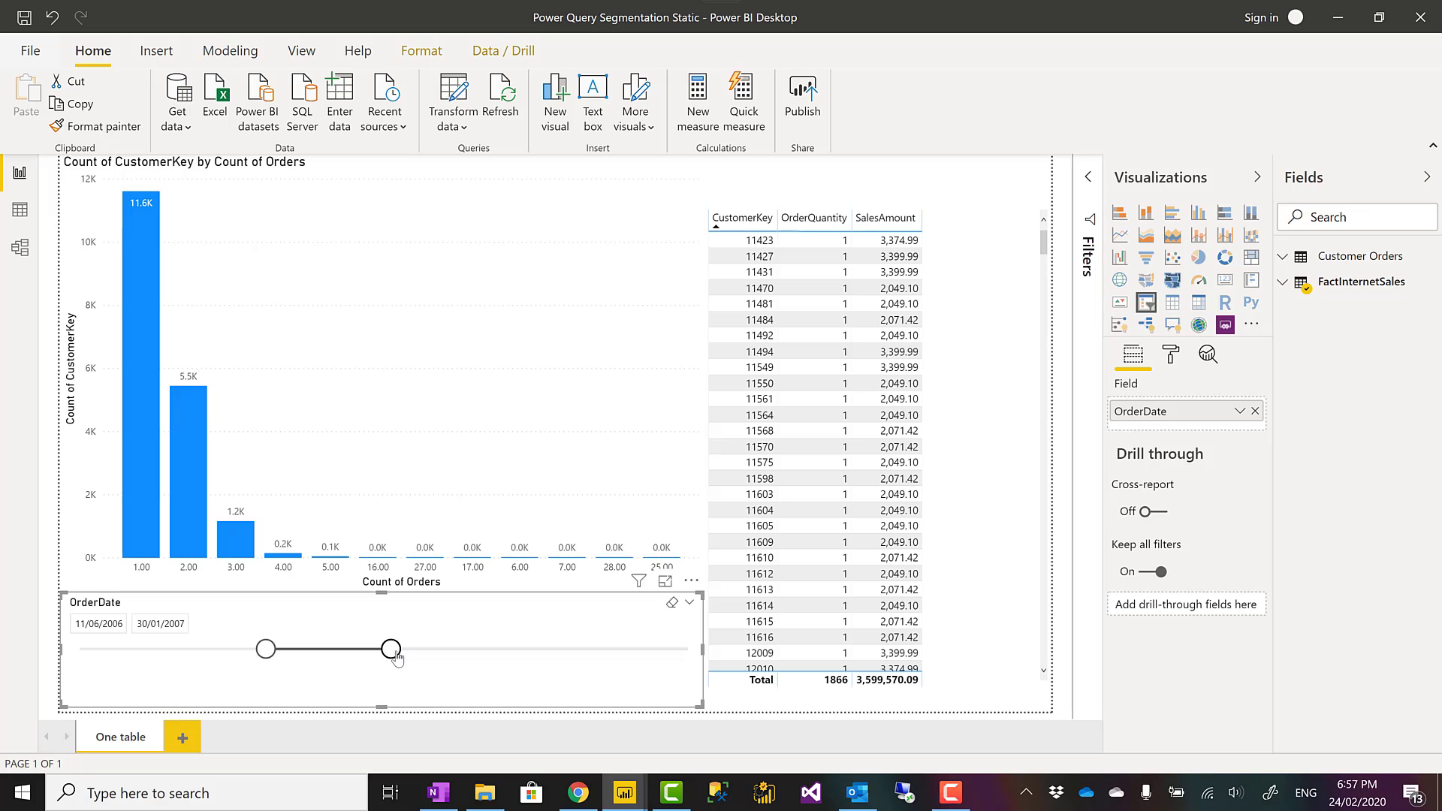
pyautogui.click(377, 402)
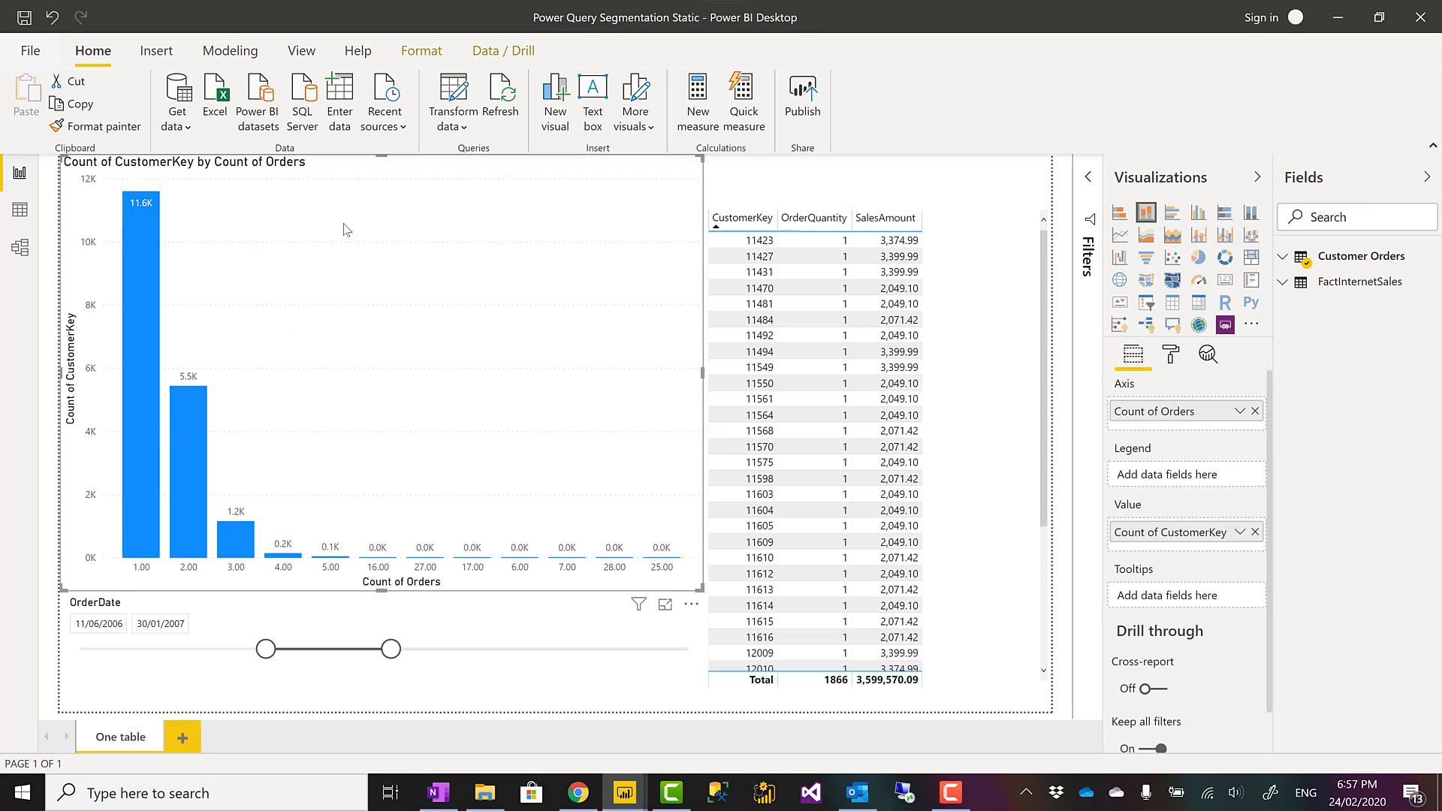